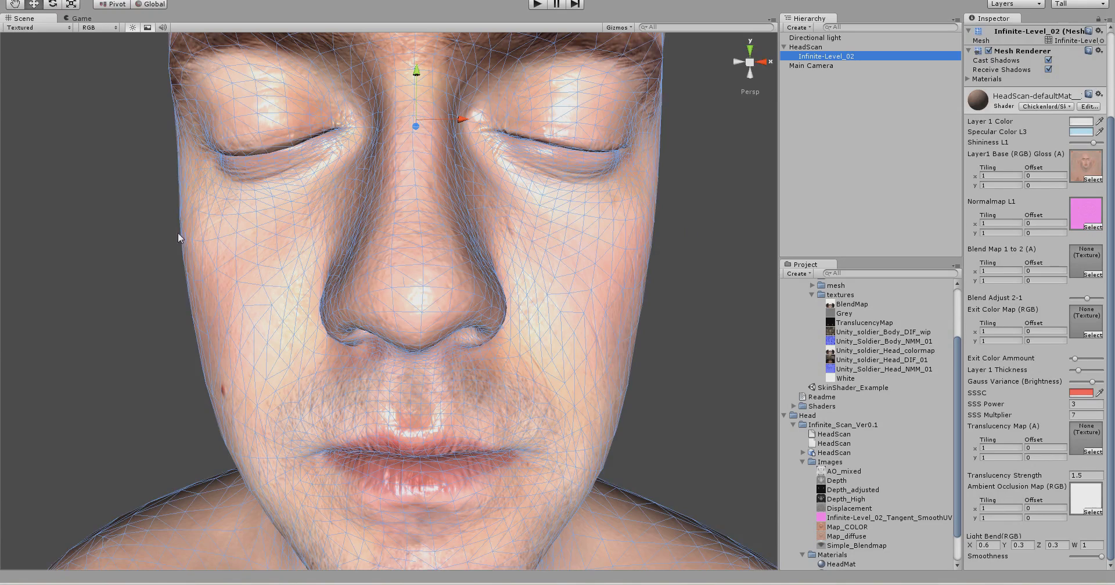
Step: Examine the shading of the scanned head from several angles and distances in the scene view
{"action": "left_click_drag", "start_coordinate": [176, 231], "coordinate": [64, 264], "text": "alt"}
{"action": "left_click", "coordinate": [340, 201]}
{"action": "scroll", "coordinate": [343, 204], "scroll_direction": "up", "scroll_amount": 5}
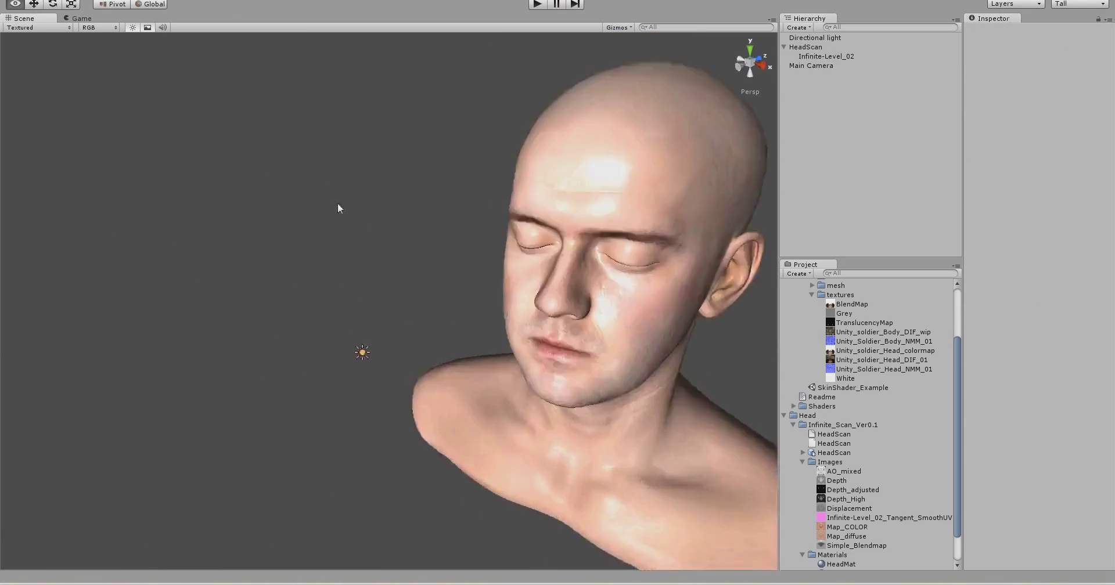
{"action": "left_click_drag", "start_coordinate": [347, 207], "coordinate": [195, 214], "text": "alt"}
{"action": "mouse_move", "coordinate": [207, 200]}
{"action": "left_mouse_down"}
{"action": "mouse_move", "coordinate": [374, 361]}
{"action": "mouse_move", "coordinate": [411, 368]}
{"action": "mouse_move", "coordinate": [391, 381]}
{"action": "mouse_move", "coordinate": [422, 354]}
{"action": "mouse_move", "coordinate": [343, 302]}
{"action": "mouse_move", "coordinate": [447, 407]}
{"action": "mouse_move", "coordinate": [517, 371]}
{"action": "mouse_move", "coordinate": [476, 149]}
{"action": "left_mouse_up"}
{"action": "scroll", "coordinate": [517, 372], "scroll_direction": "down", "scroll_amount": 5}
{"action": "scroll", "coordinate": [517, 371], "scroll_direction": "up", "scroll_amount": 6}
{"action": "left_click", "coordinate": [477, 149]}
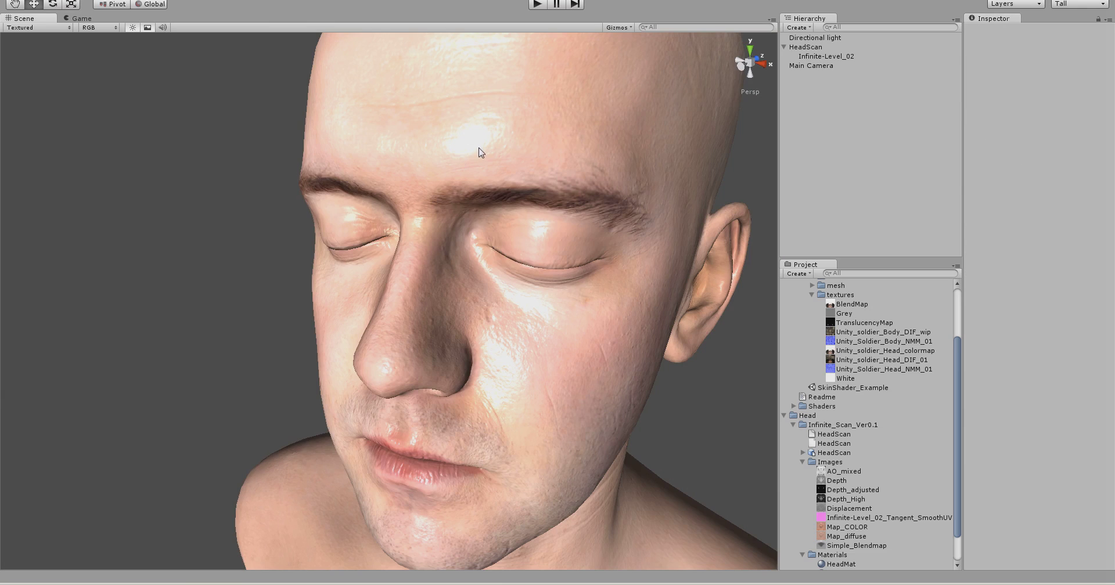
Step: Select the Infinite-Level_02 head mesh and show it in the game view with its skin material settings
{"action": "left_click", "coordinate": [469, 146]}
{"action": "left_click_drag", "start_coordinate": [156, 172], "coordinate": [189, 170], "text": "alt"}
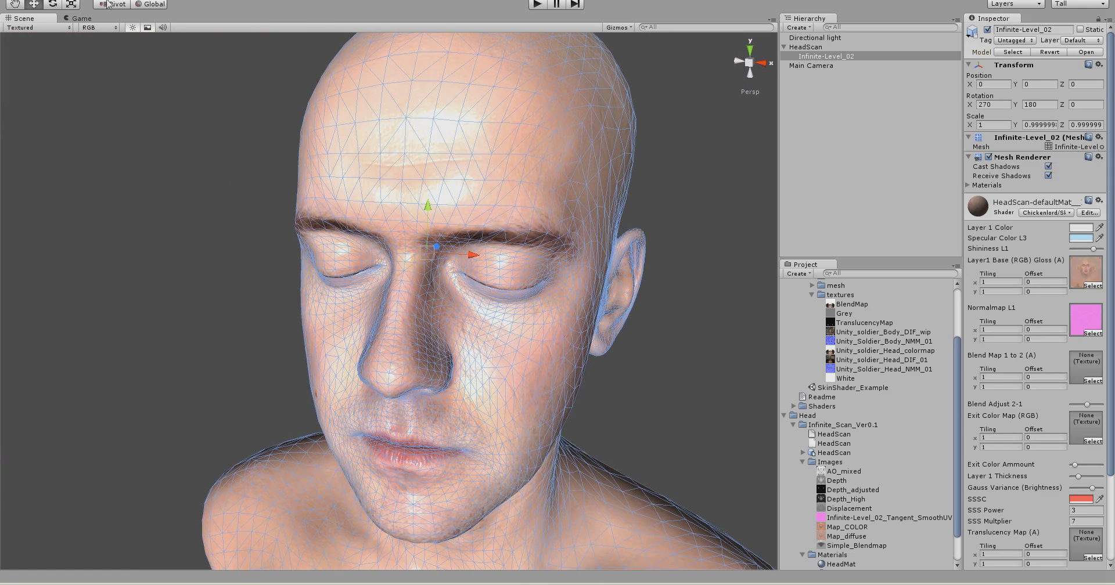
{"action": "left_click", "coordinate": [65, 21]}
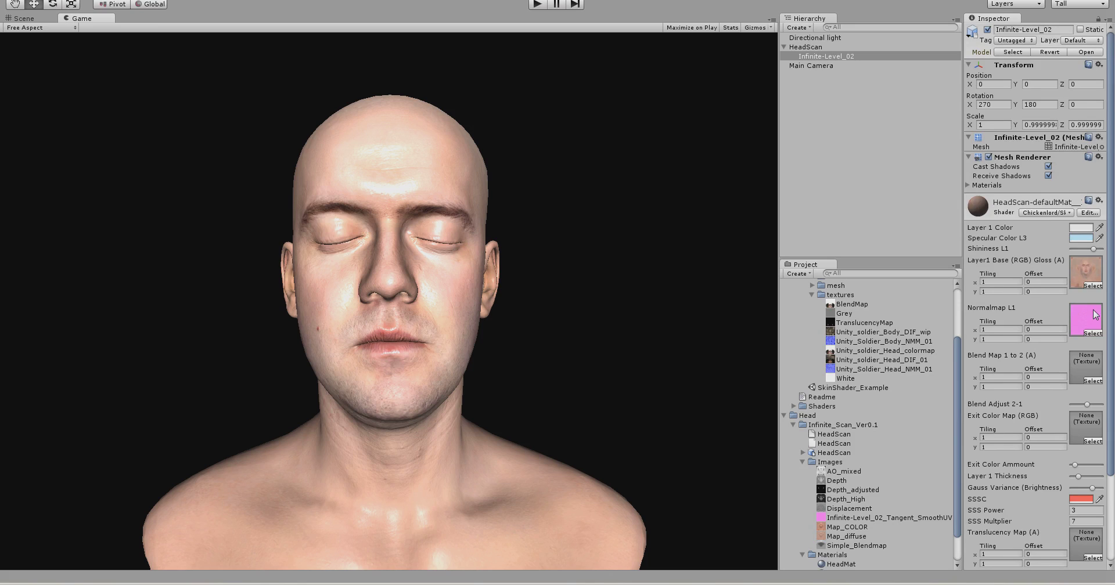
{"action": "scroll", "coordinate": [993, 248], "scroll_direction": "down", "scroll_amount": 3}
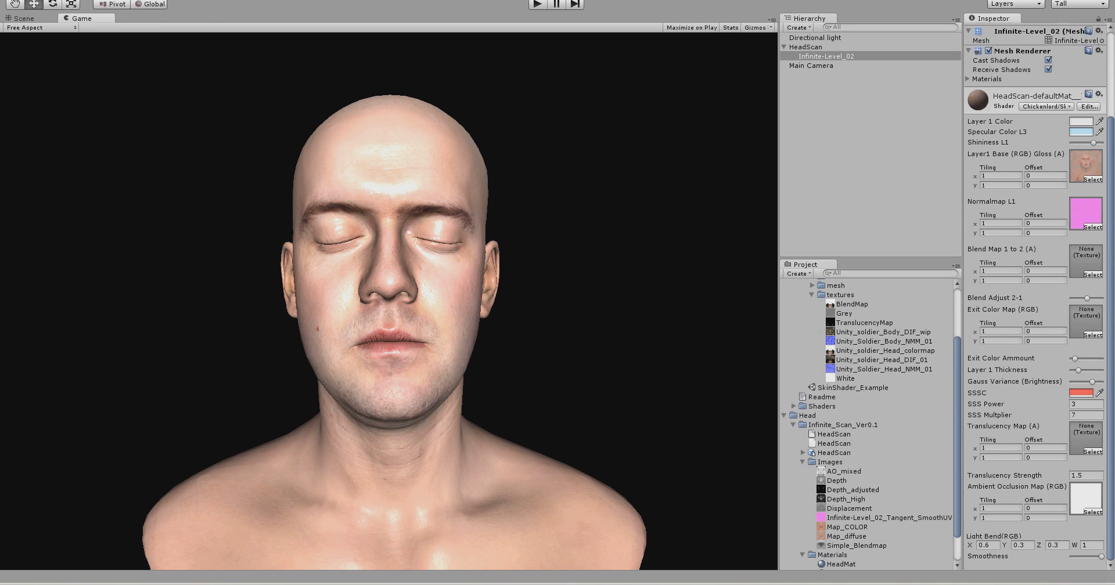
Step: Assign the White texture to the skin material's Ambient Occlusion Map
{"action": "left_click", "coordinate": [1081, 499]}
{"action": "left_click_drag", "start_coordinate": [844, 381], "coordinate": [1088, 495]}
{"action": "left_click", "coordinate": [1088, 500]}
Step: Locate the base and normal map textures, preview the normal map in a widened Inspector, and reselect the Infinite-Level_02 mesh
{"action": "left_click", "coordinate": [1089, 167]}
{"action": "left_click", "coordinate": [1094, 209]}
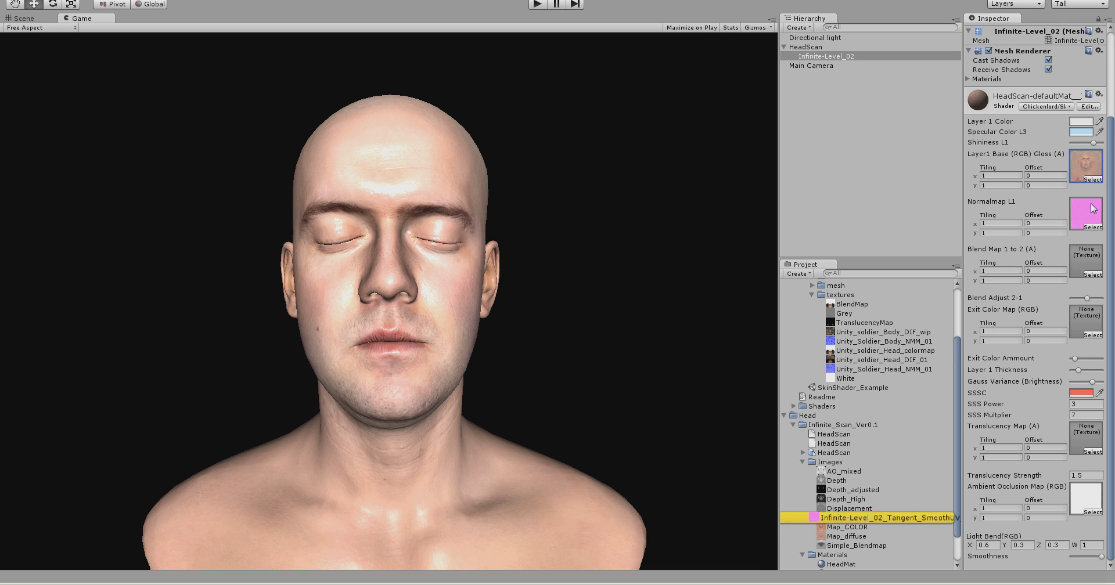
{"action": "left_click", "coordinate": [852, 518]}
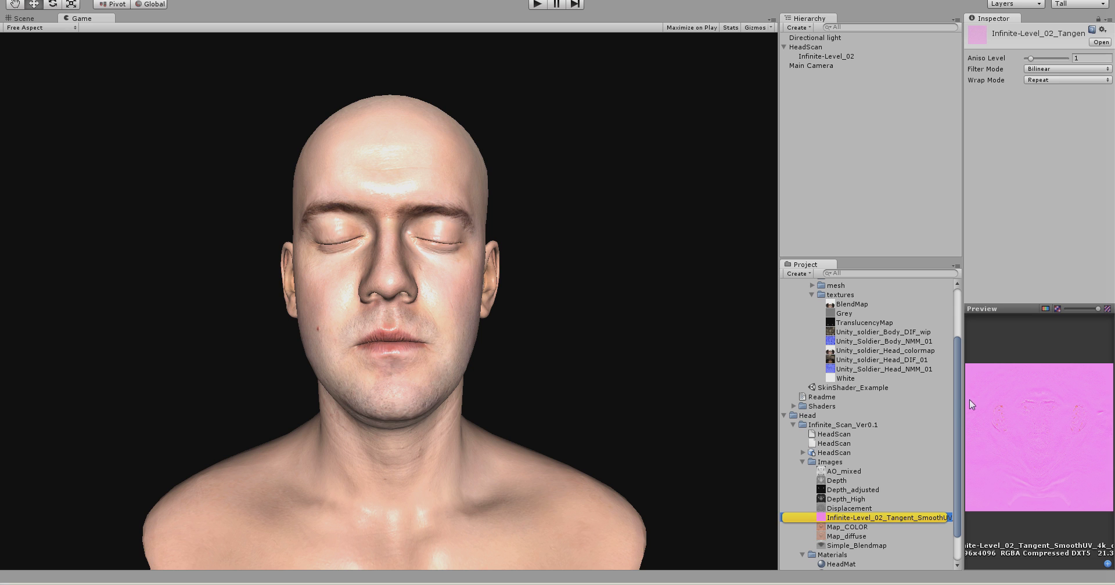
{"action": "left_click_drag", "start_coordinate": [965, 405], "coordinate": [860, 401]}
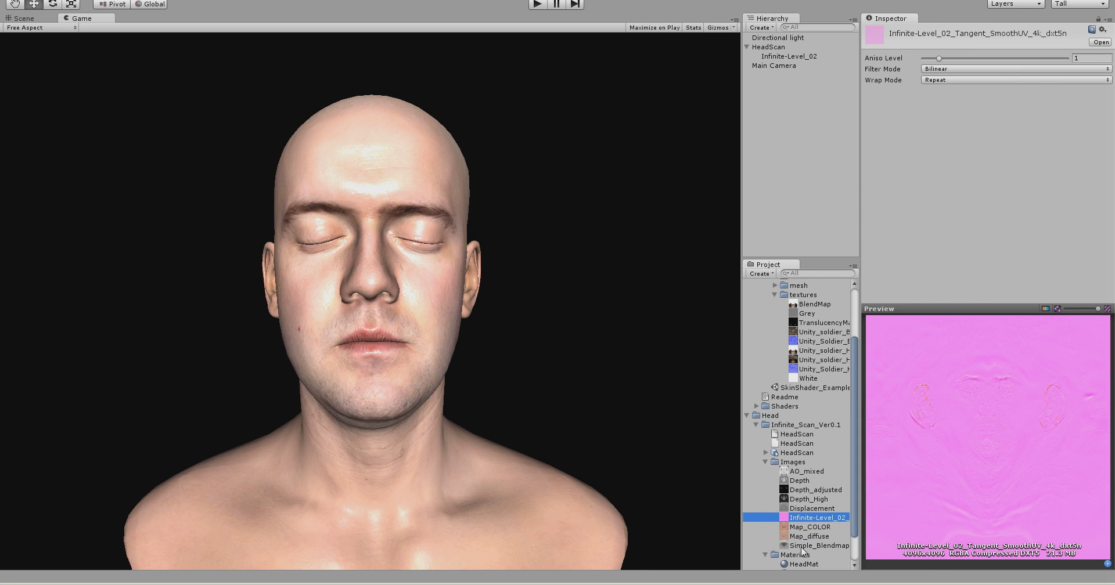
{"action": "left_click", "coordinate": [775, 57]}
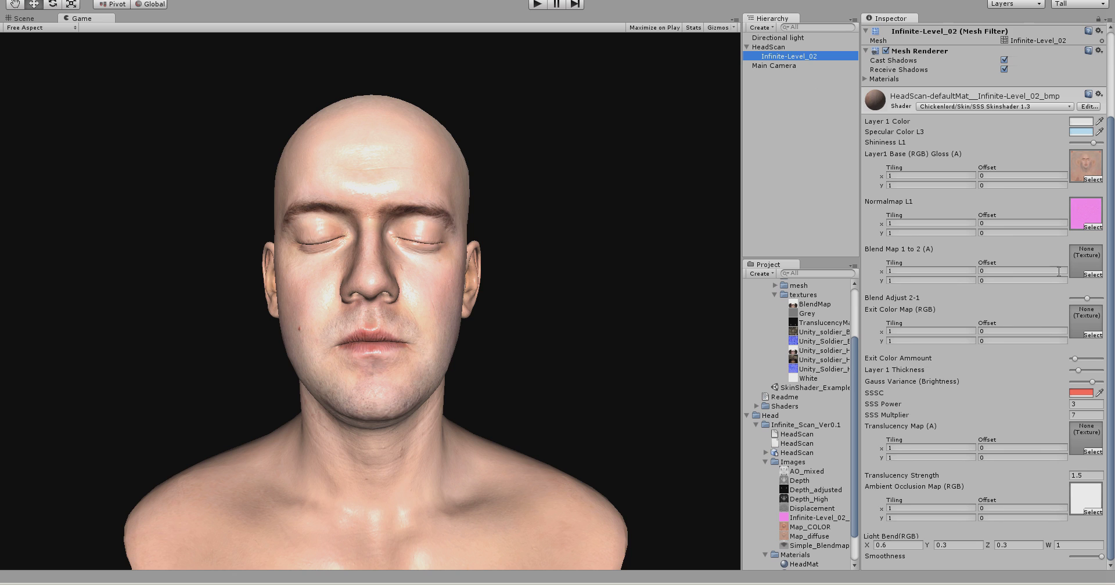
Step: Assign a plain grey texture to Blend Map 1 to 2 and raise Blend Adjust 2-1 to its maximum
{"action": "left_click", "coordinate": [1073, 217]}
{"action": "left_click", "coordinate": [1091, 253]}
{"action": "left_click_drag", "start_coordinate": [740, 393], "coordinate": [678, 375]}
{"action": "left_click_drag", "start_coordinate": [749, 540], "coordinate": [1015, 297]}
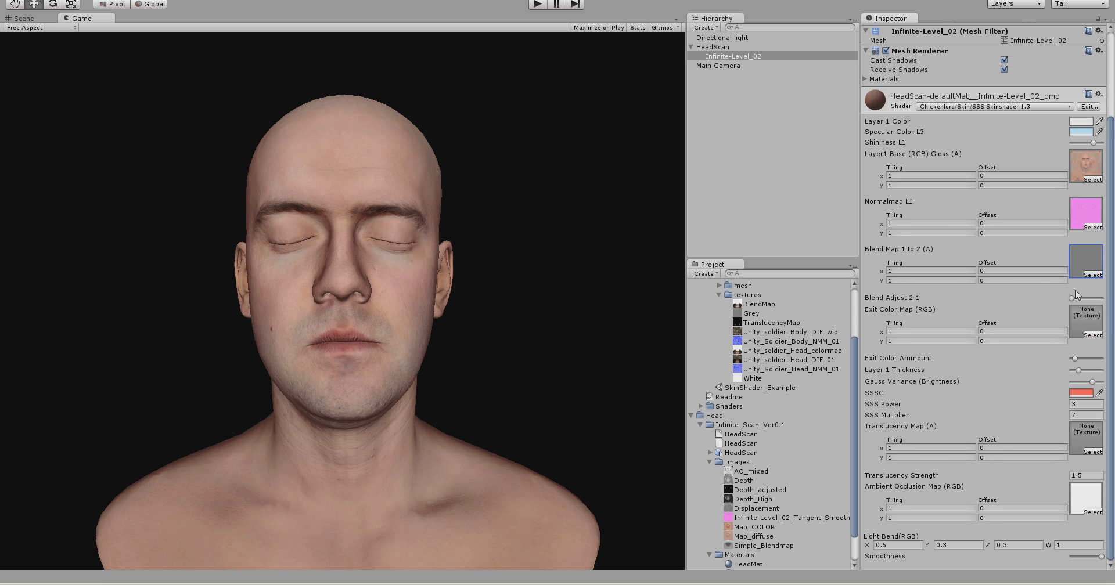
{"action": "left_click_drag", "start_coordinate": [1072, 298], "coordinate": [1110, 301]}
Step: Switch the head material's shader to Bumped Specular for comparison and restore Chickenlord/Skin/SSS Skinshader 1.3
{"action": "left_click", "coordinate": [964, 107]}
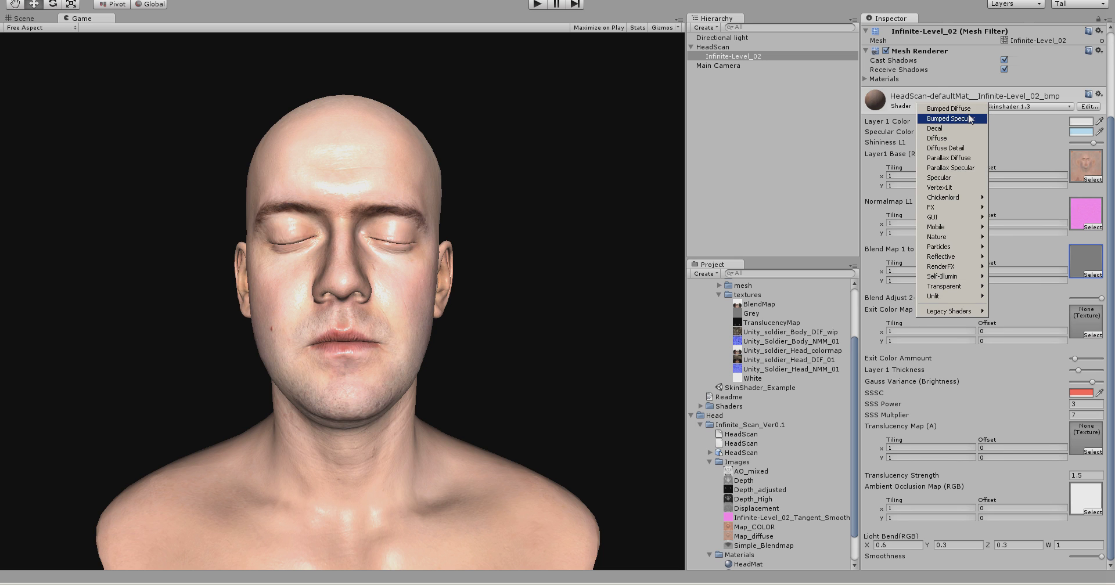
{"action": "left_click", "coordinate": [963, 119]}
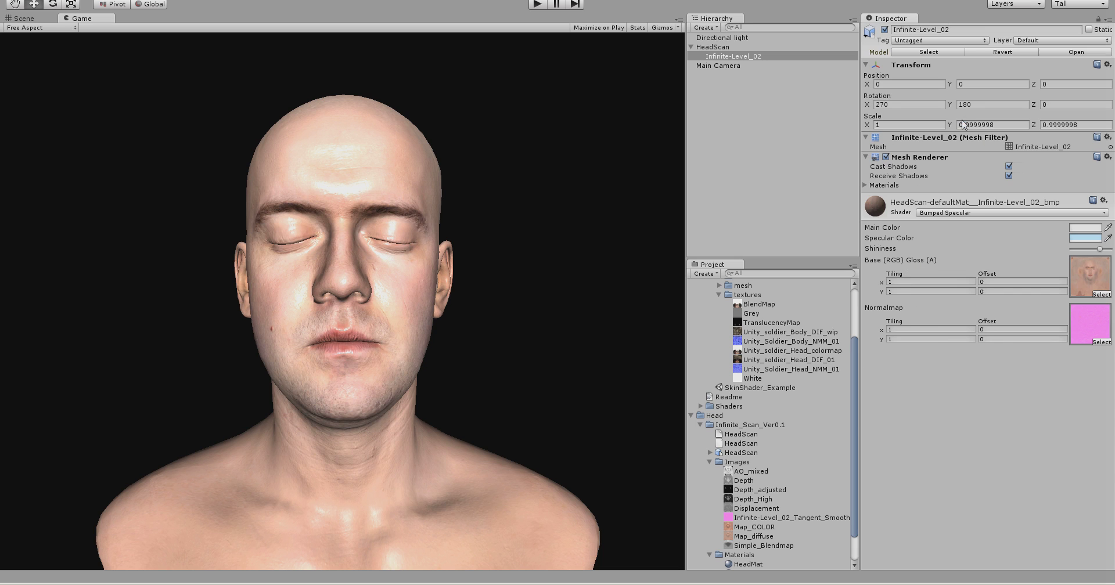
{"action": "left_click", "coordinate": [958, 214]}
{"action": "mouse_move", "coordinate": [969, 311]}
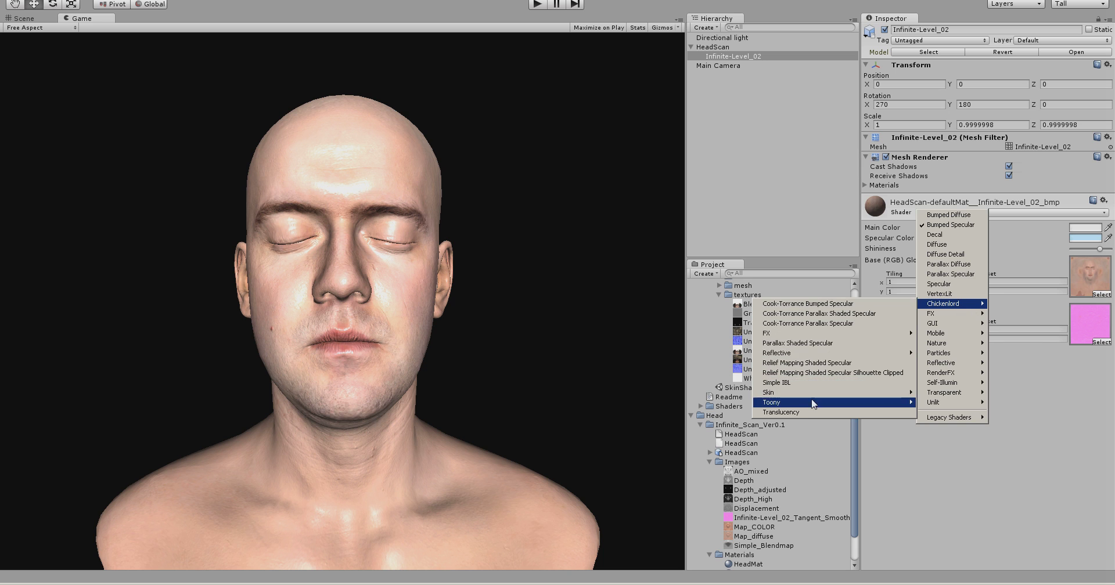
{"action": "mouse_move", "coordinate": [795, 400]}
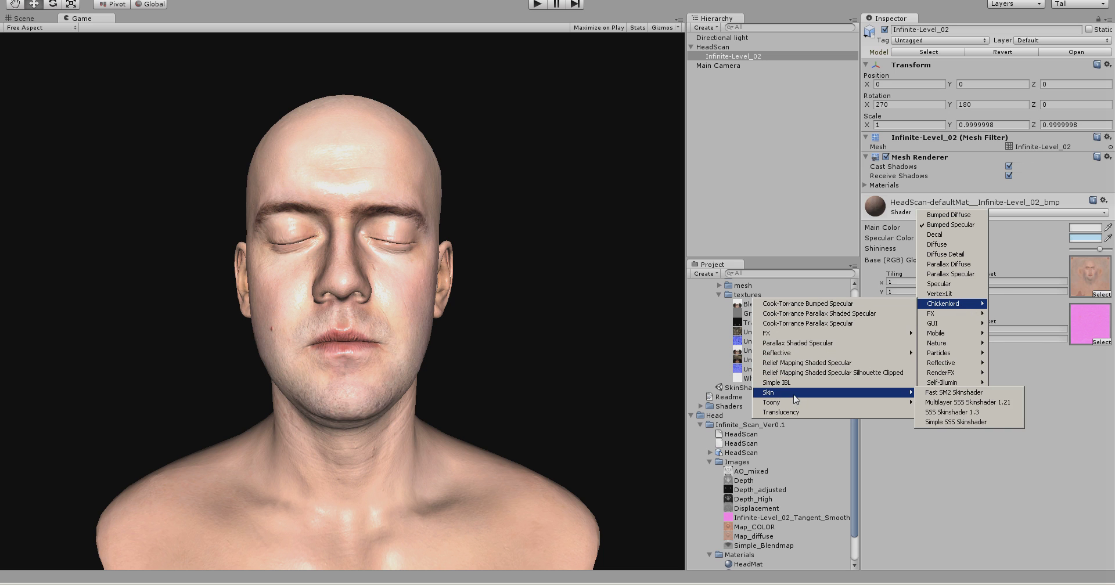
{"action": "left_click", "coordinate": [970, 416]}
Step: Lower Blend Adjust 2-1 to about the middle and assign Simple_Blendmap to the Exit Color Map
{"action": "scroll", "coordinate": [1089, 302], "scroll_direction": "down", "scroll_amount": 4}
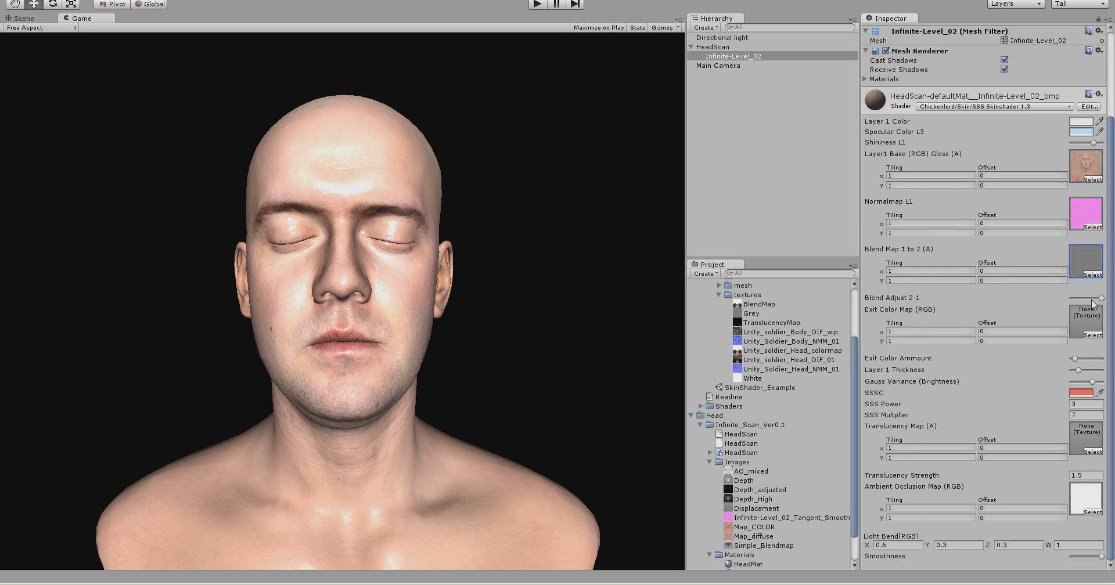
{"action": "left_click_drag", "start_coordinate": [1100, 298], "coordinate": [1088, 301]}
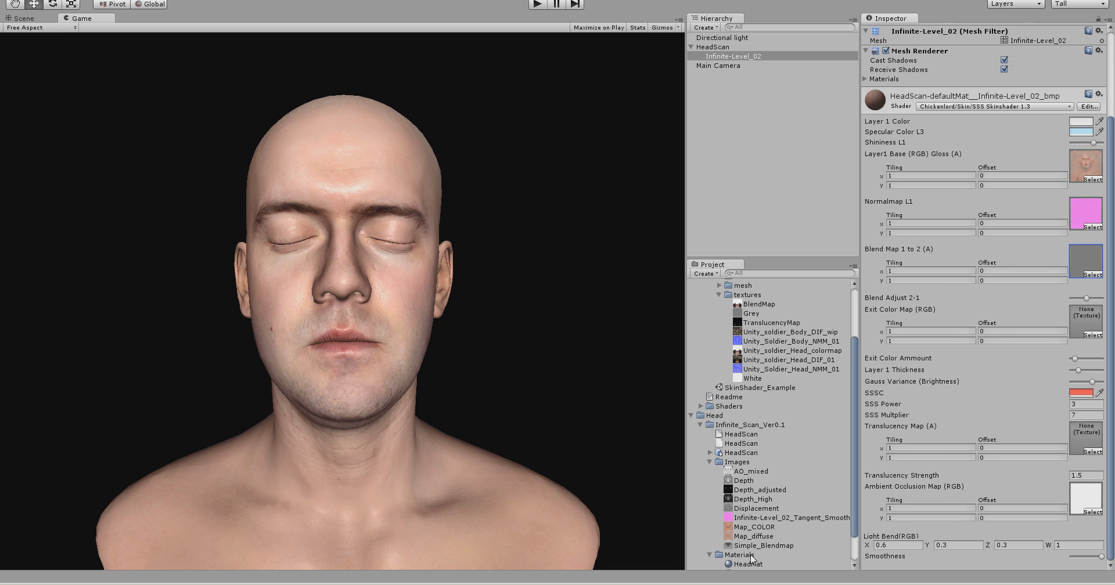
{"action": "left_click_drag", "start_coordinate": [738, 548], "coordinate": [1085, 321]}
{"action": "left_click", "coordinate": [1084, 325]}
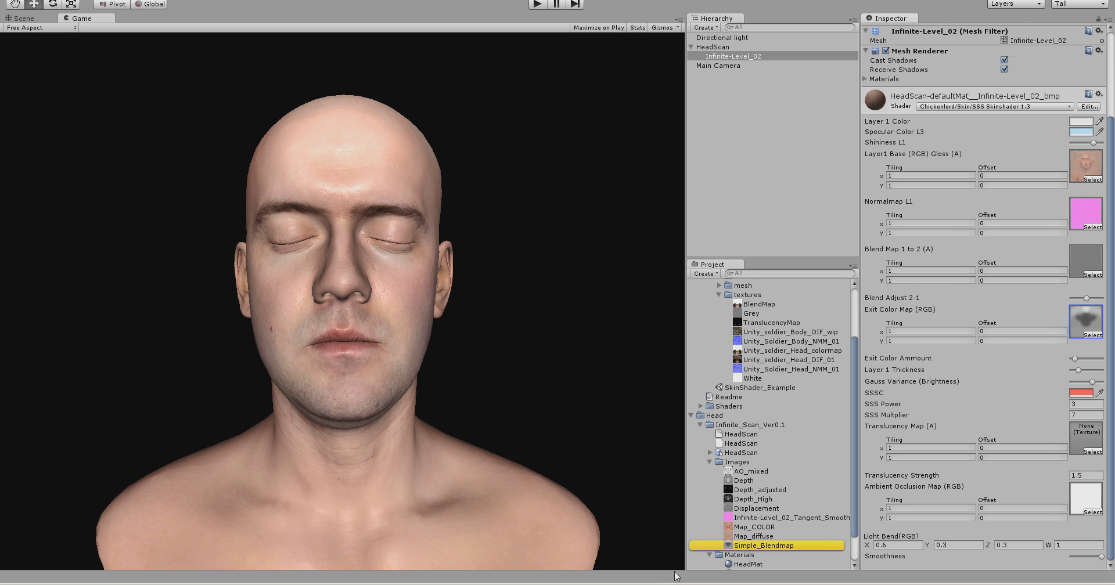
Step: Switch to the blend map in GIMP, try a black Paintbrush stroke at scale 10.00 across the dark face area, and undo it
{"action": "left_click", "coordinate": [802, 584]}
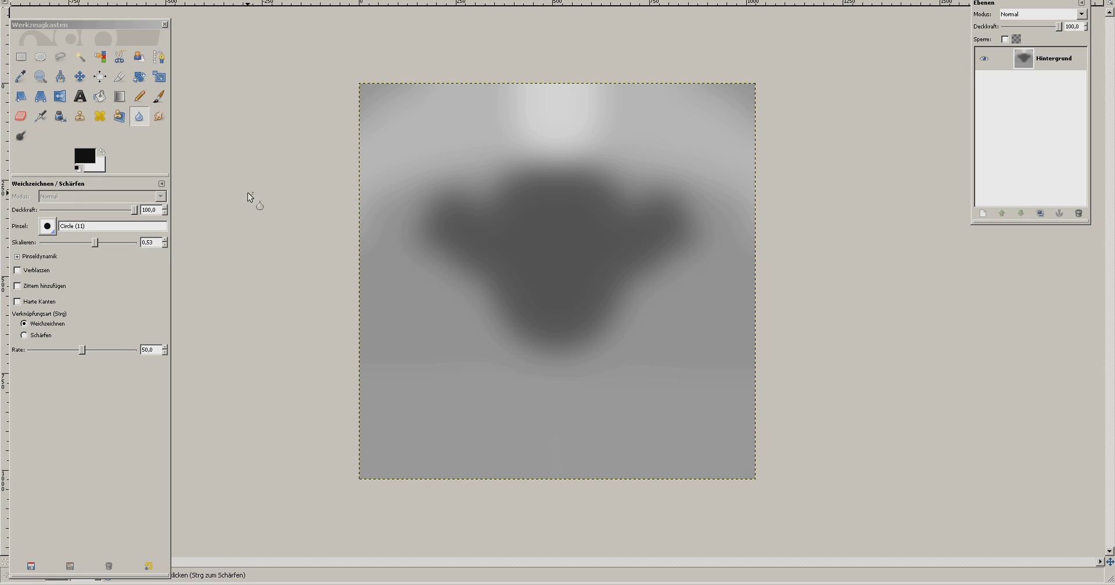
{"action": "left_click", "coordinate": [99, 96]}
{"action": "key", "text": "p"}
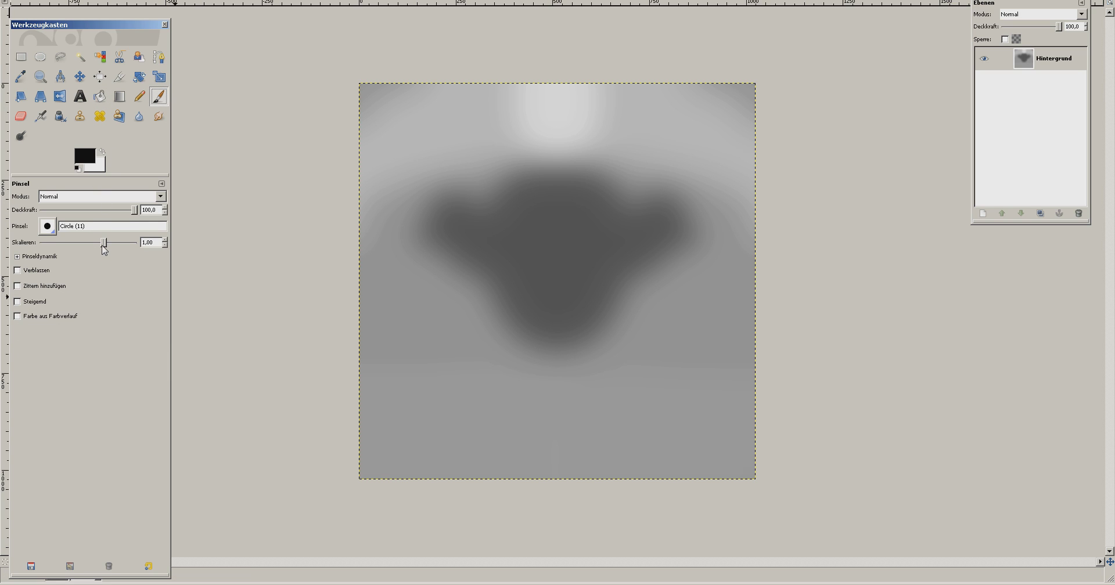
{"action": "left_click_drag", "start_coordinate": [103, 244], "coordinate": [236, 251]}
{"action": "left_click_drag", "start_coordinate": [665, 229], "coordinate": [421, 239]}
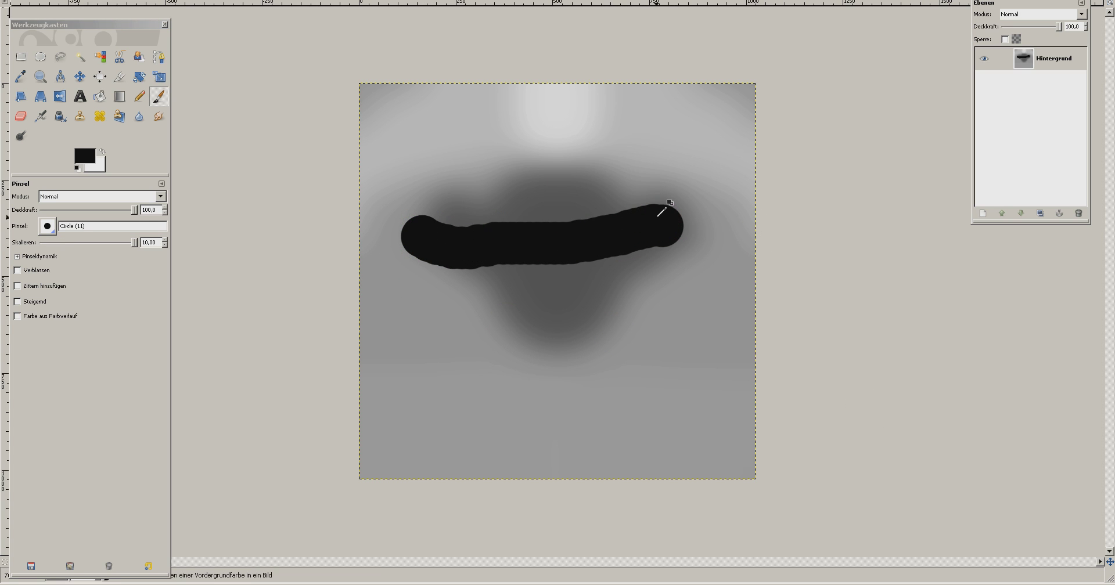
{"action": "key", "text": "ctrl+z"}
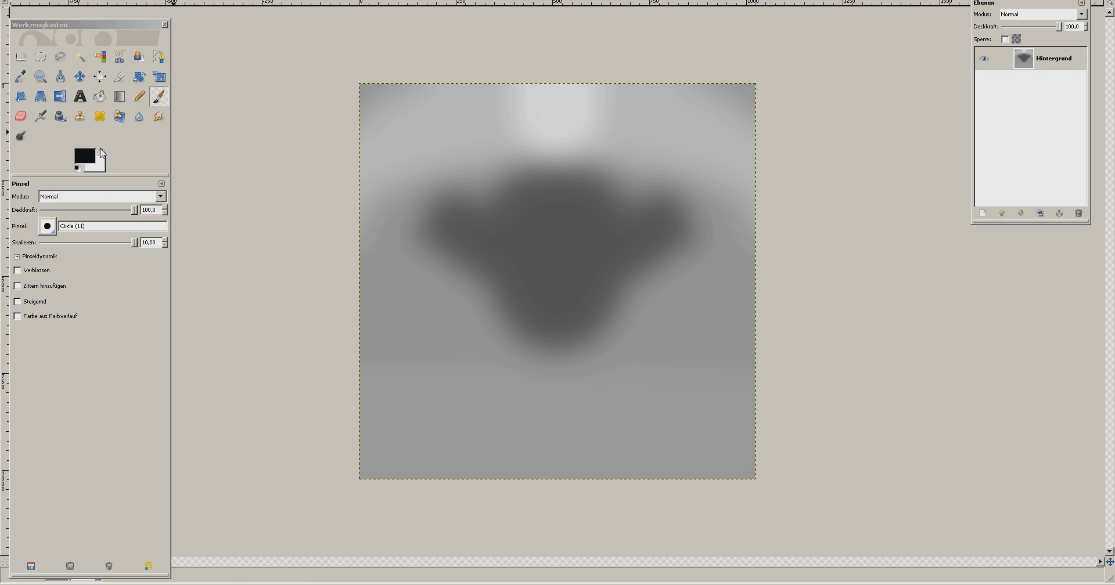
Step: Try a black stroke along the blend map's upper edge and a white stroke below it, and undo both
{"action": "left_click_drag", "start_coordinate": [355, 90], "coordinate": [811, 104]}
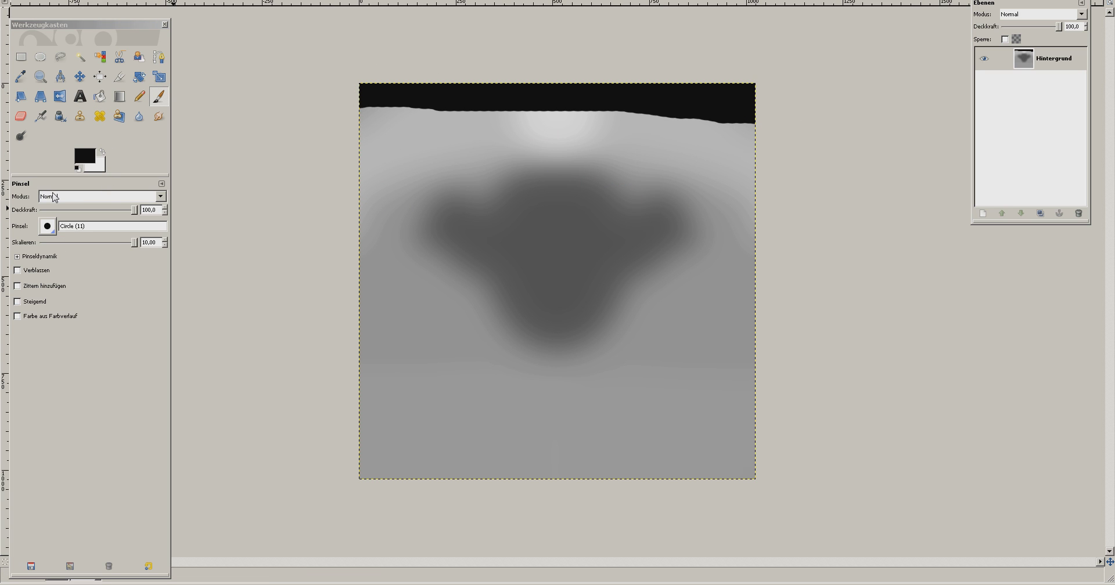
{"action": "left_click", "coordinate": [102, 152]}
{"action": "mouse_move", "coordinate": [411, 125]}
{"action": "left_mouse_down"}
{"action": "mouse_move", "coordinate": [692, 100]}
{"action": "mouse_move", "coordinate": [692, 89]}
{"action": "mouse_move", "coordinate": [588, 167]}
{"action": "mouse_move", "coordinate": [615, 127]}
{"action": "mouse_move", "coordinate": [565, 139]}
{"action": "left_mouse_up"}
{"action": "key", "text": "ctrl+z"}
{"action": "key", "text": "ctrl+z"}
Step: Compare the blend map with the channel image's Rot and Alpha layers in GIMP and return to Unity
{"action": "key", "text": "alt+Tab"}
{"action": "key", "text": "alt+shift+Tab"}
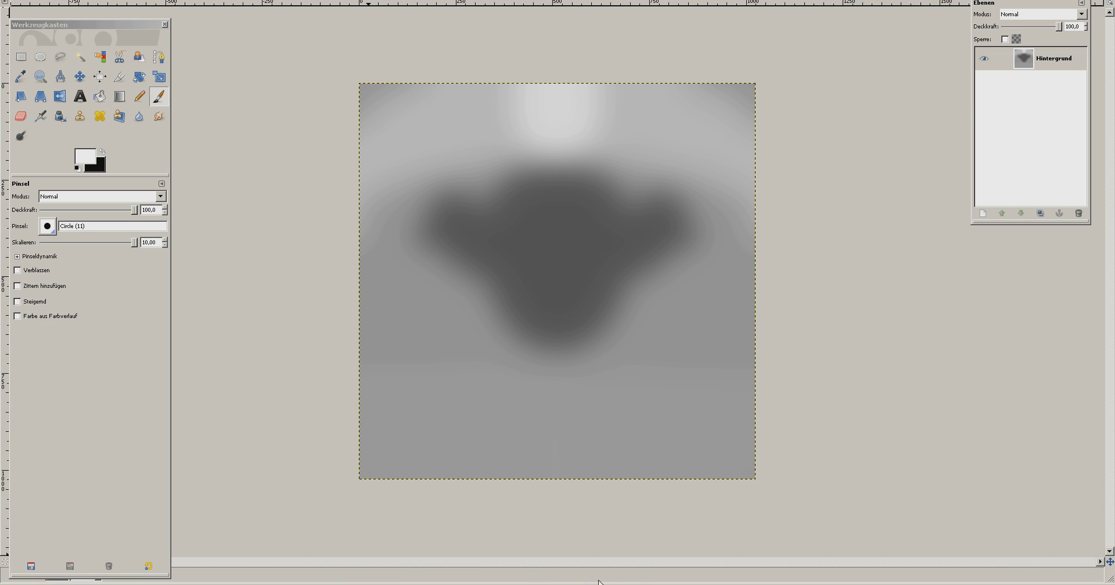
{"action": "key", "text": "alt+Tab"}
{"action": "left_click", "coordinate": [987, 61]}
{"action": "key", "text": "alt+Tab"}
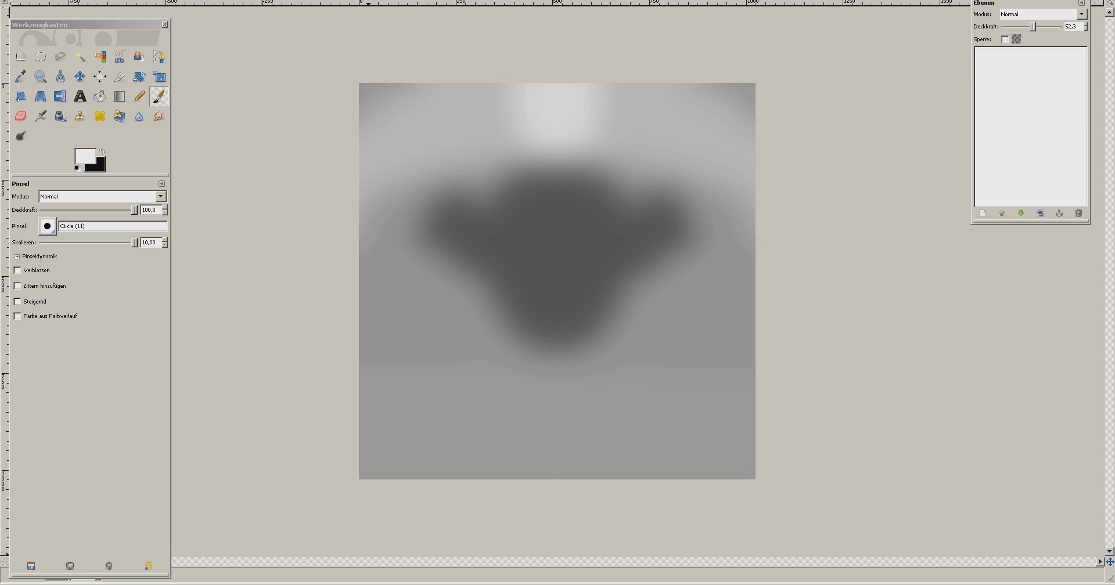
{"action": "key", "text": "alt+Tab"}
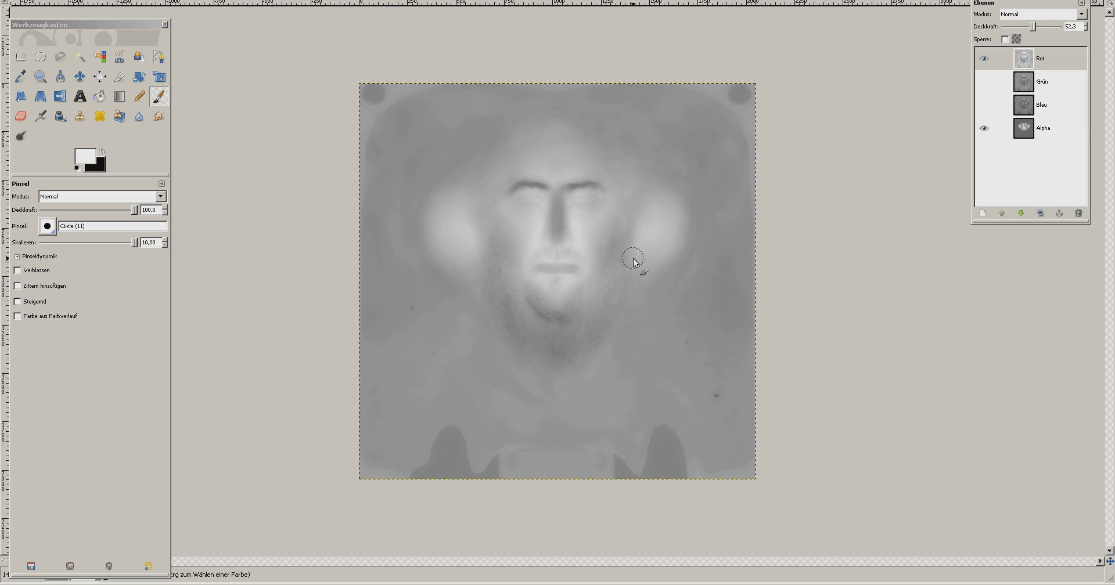
{"action": "key", "text": "alt+Tab"}
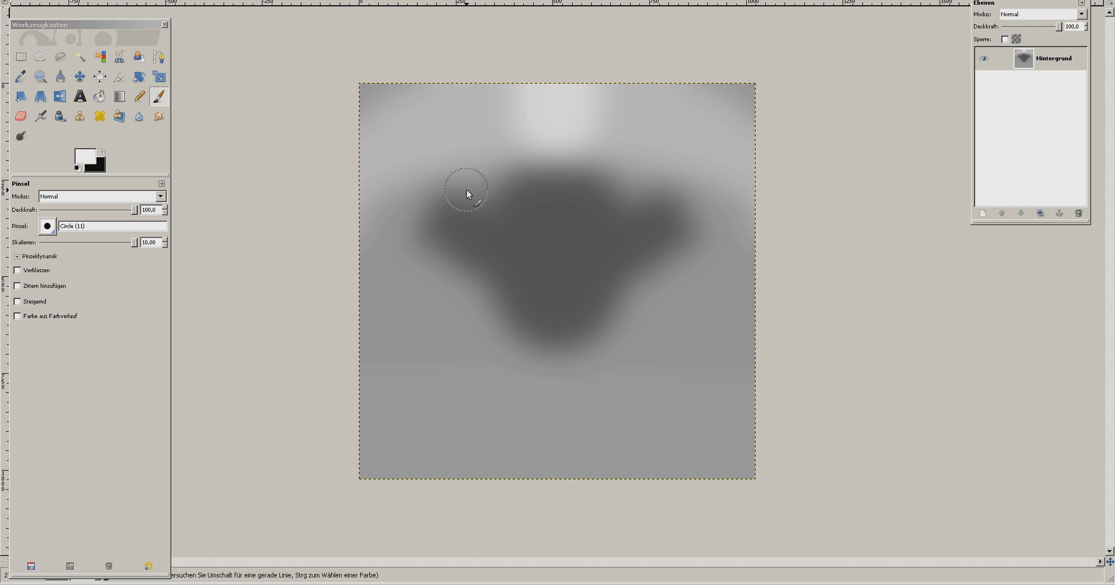
{"action": "key", "text": "alt+Tab"}
{"action": "key", "text": "alt+Tab"}
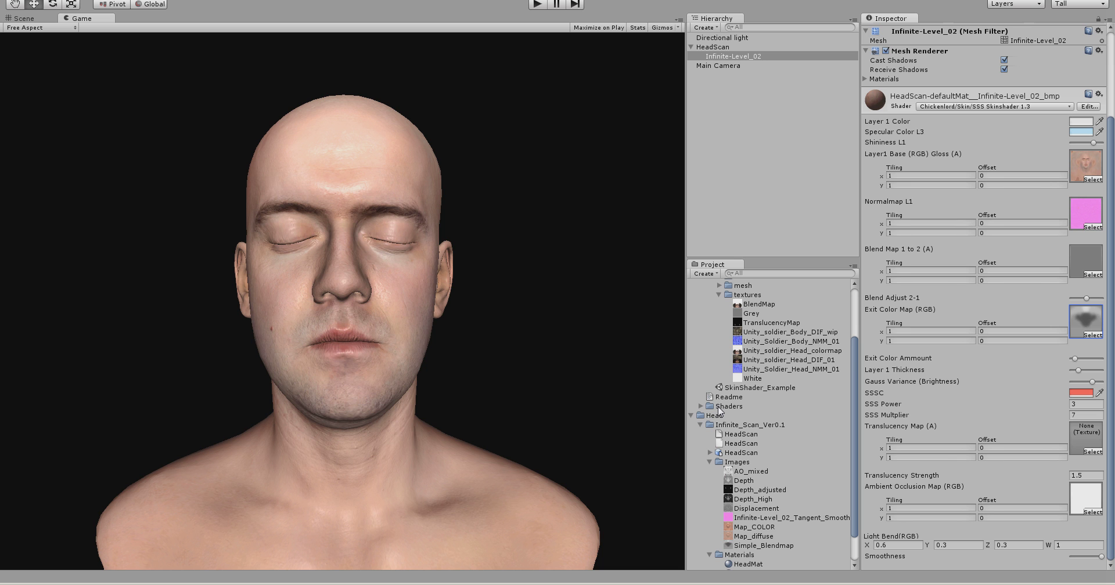
Step: Examine the blended skin shading up close from several angles in the scene view and return to the game view
{"action": "left_click", "coordinate": [21, 19]}
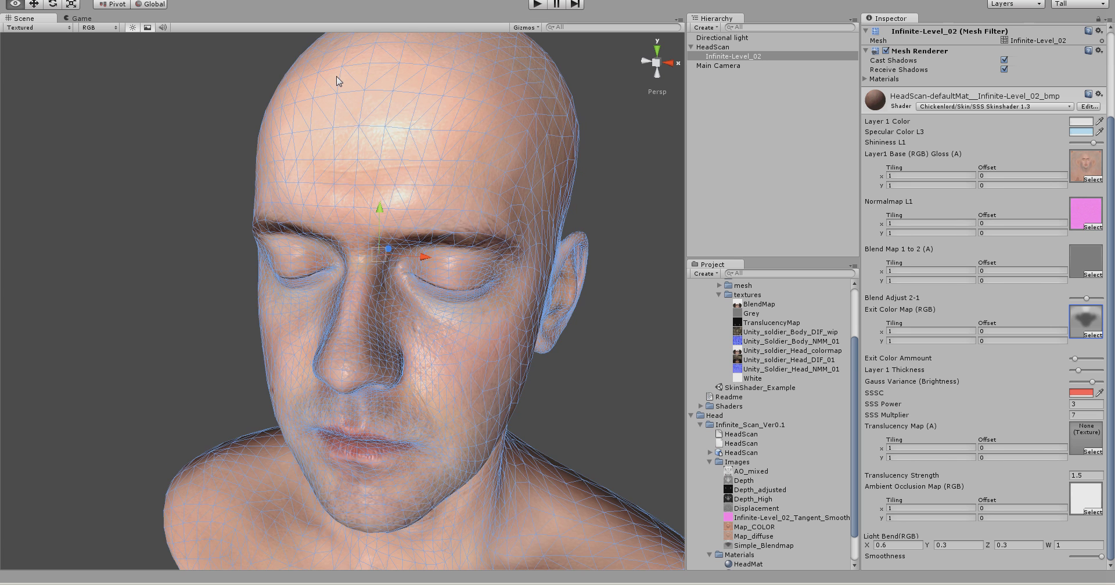
{"action": "left_click_drag", "start_coordinate": [233, 116], "coordinate": [368, 99], "text": "alt"}
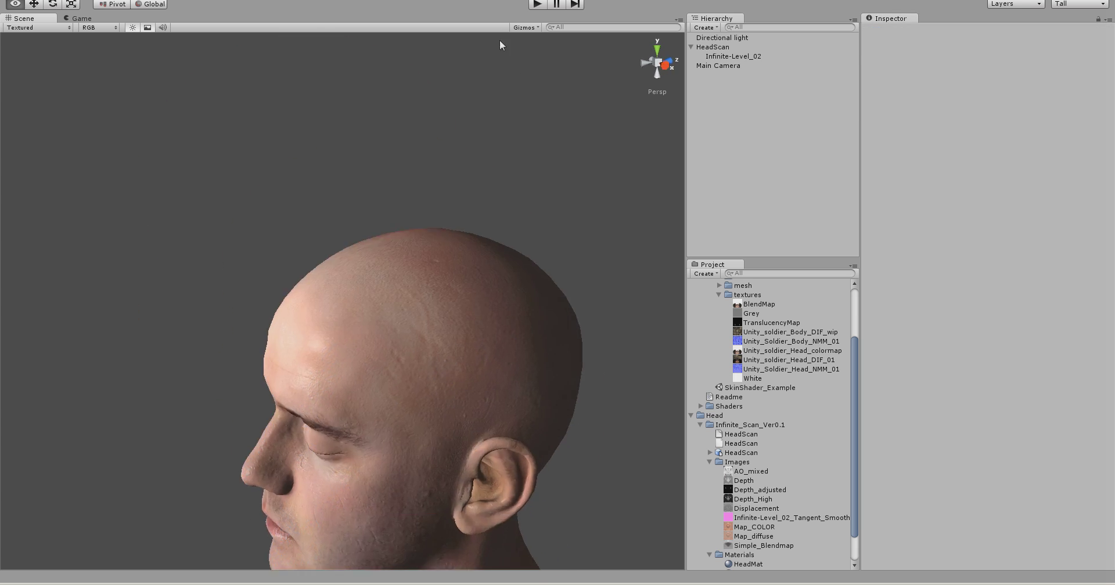
{"action": "scroll", "coordinate": [500, 45], "scroll_direction": "up", "scroll_amount": 10}
{"action": "left_click_drag", "start_coordinate": [496, 33], "coordinate": [494, 249], "text": "alt"}
{"action": "scroll", "coordinate": [495, 249], "scroll_direction": "down", "scroll_amount": 10}
{"action": "left_click_drag", "start_coordinate": [525, 312], "coordinate": [387, 246], "text": "alt"}
{"action": "left_click", "coordinate": [79, 22]}
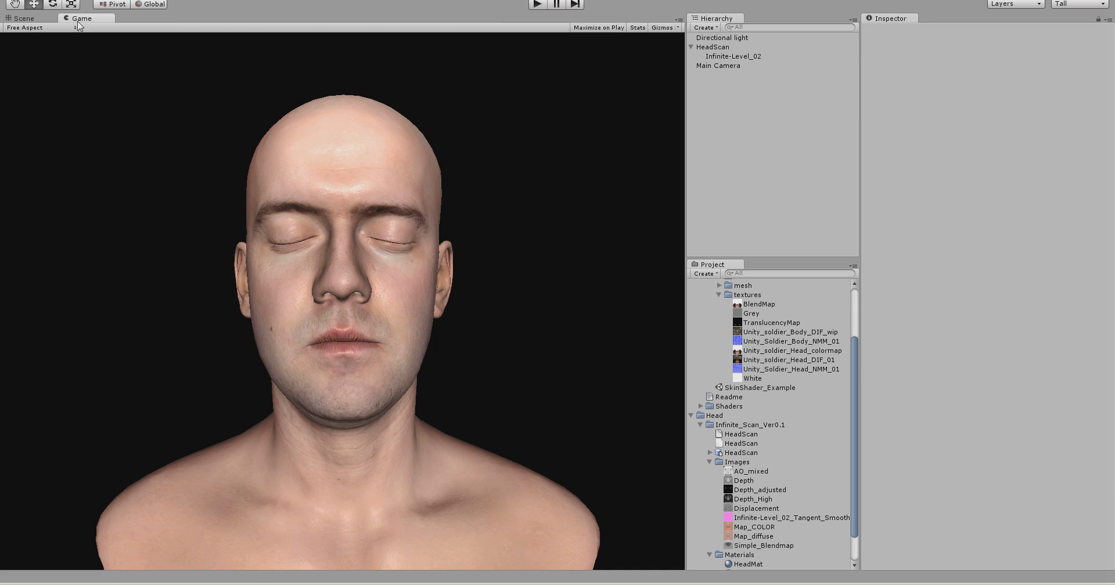
Step: Reselect the Infinite-Level_02 mesh and assign Simple_Blendmap to its material's Blend Map 1 to 2
{"action": "left_click", "coordinate": [767, 55]}
{"action": "left_click", "coordinate": [1085, 265]}
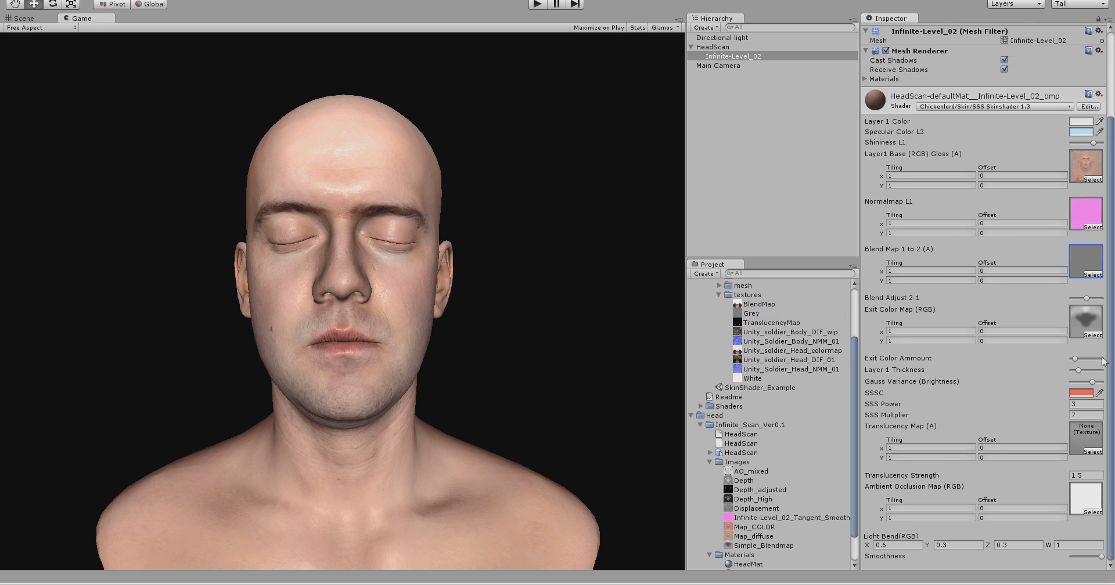
{"action": "left_click", "coordinate": [1087, 447]}
{"action": "left_click", "coordinate": [1082, 330]}
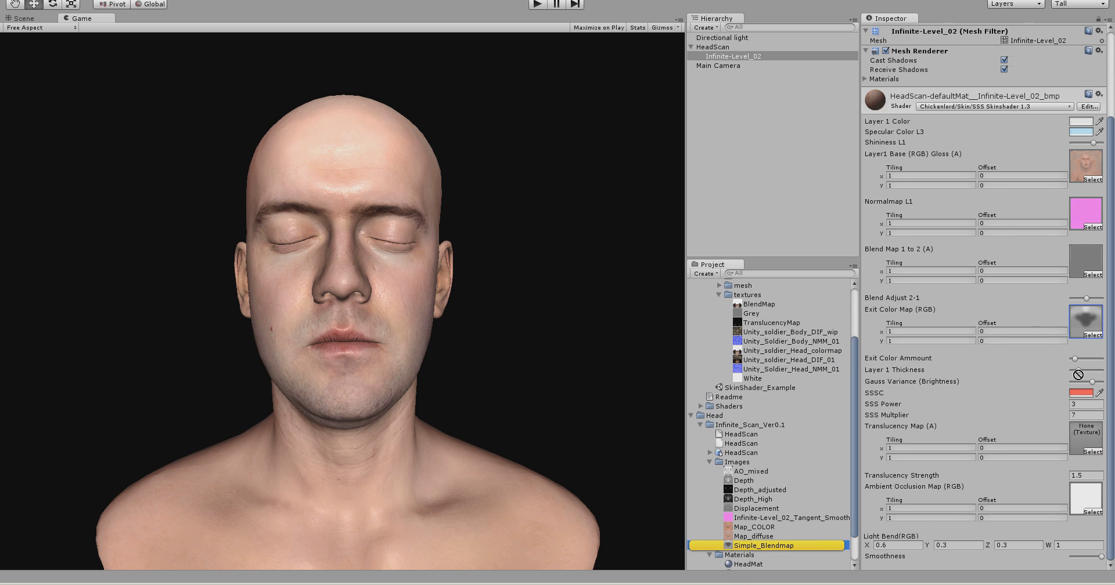
{"action": "left_click_drag", "start_coordinate": [1086, 337], "coordinate": [1085, 255]}
Step: Replace the Exit Color Map texture with Map_COLOR
{"action": "left_click", "coordinate": [1088, 327]}
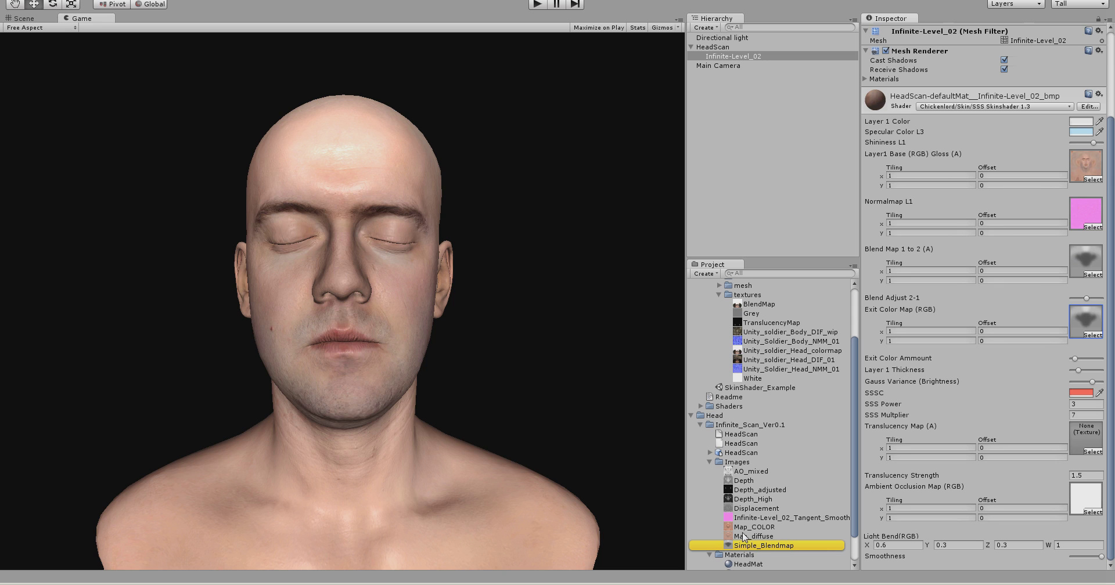
{"action": "left_click_drag", "start_coordinate": [1112, 330], "coordinate": [1081, 324]}
{"action": "left_click", "coordinate": [1081, 324]}
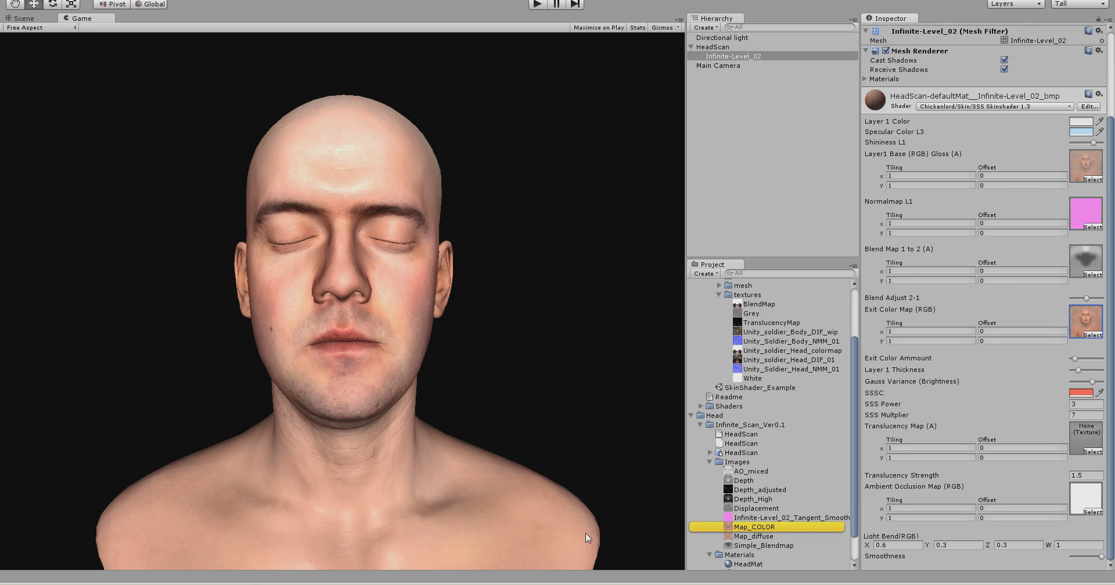
Step: Switch to the channel image in GIMP and make its Grün and Blau layers visible
{"action": "key", "text": "alt+Tab"}
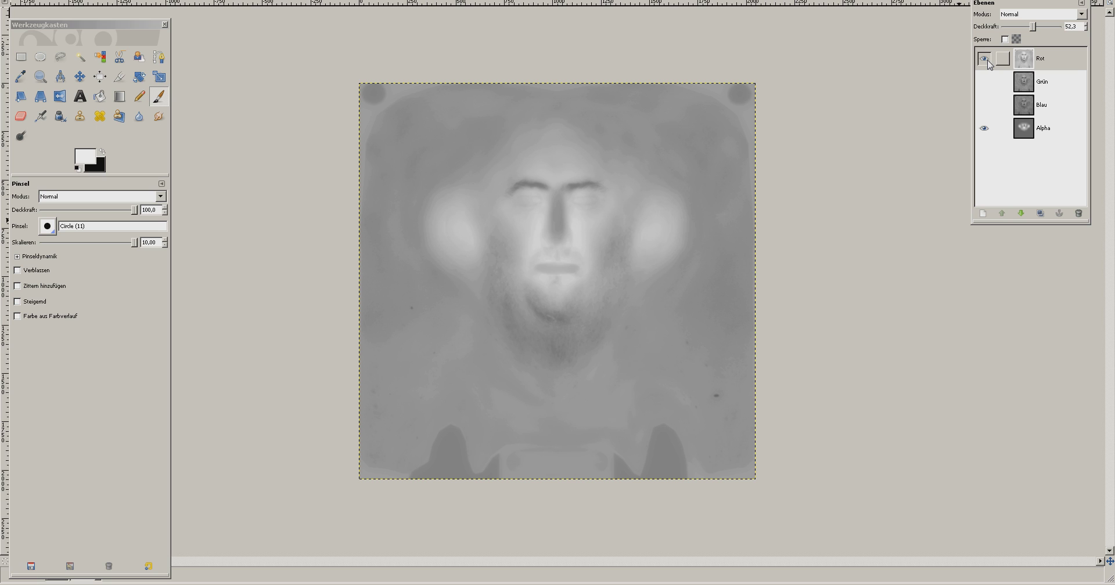
{"action": "left_click", "coordinate": [985, 83]}
{"action": "left_click", "coordinate": [983, 107]}
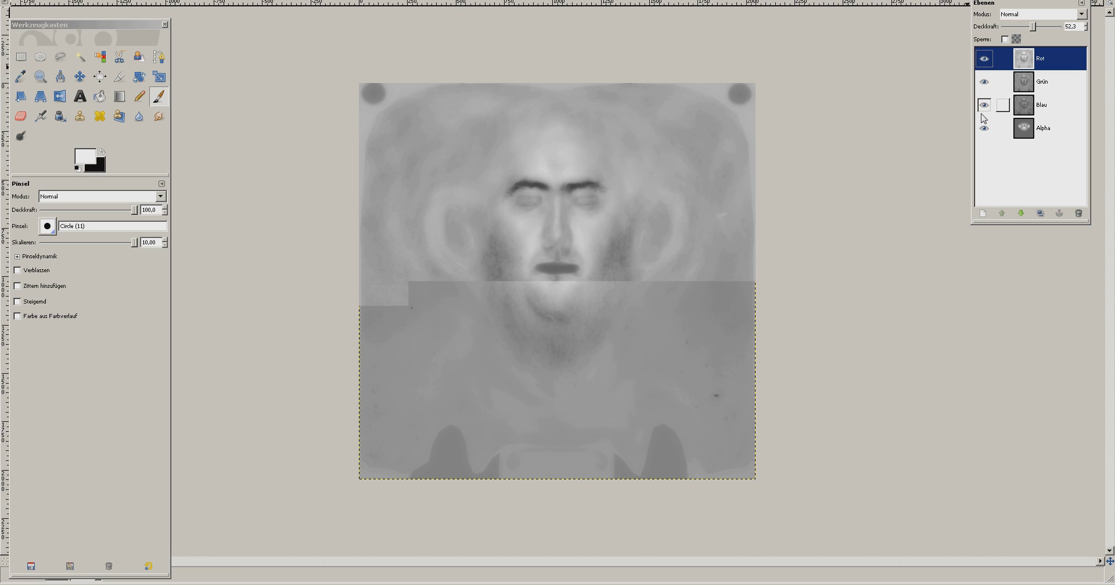
Step: Hide the Alpha layer in the channel image and compare the remaining channels with the composed colour image
{"action": "left_click", "coordinate": [983, 128]}
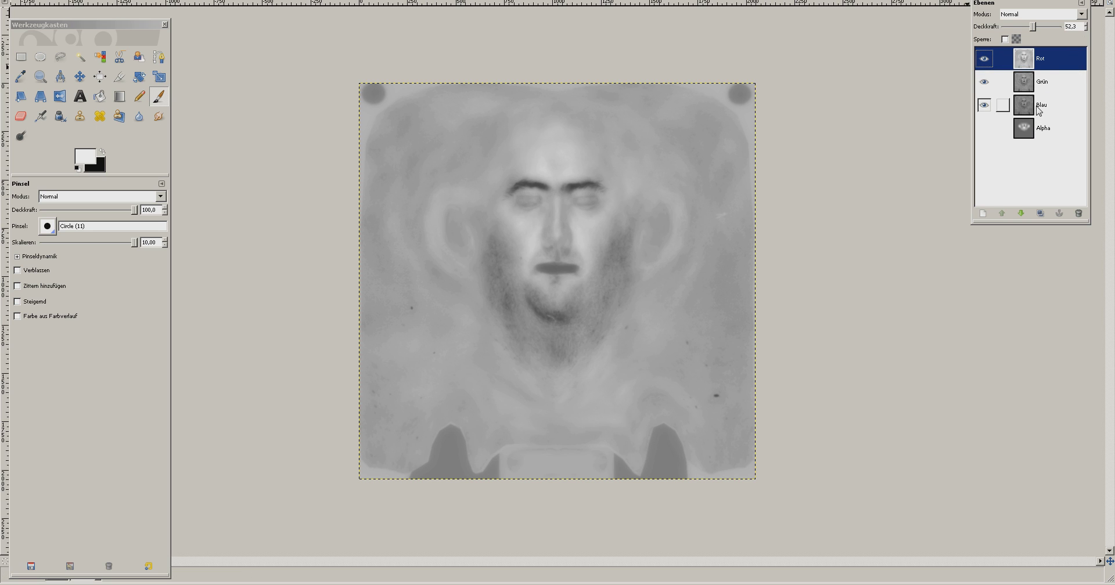
{"action": "key", "text": "alt+Tab"}
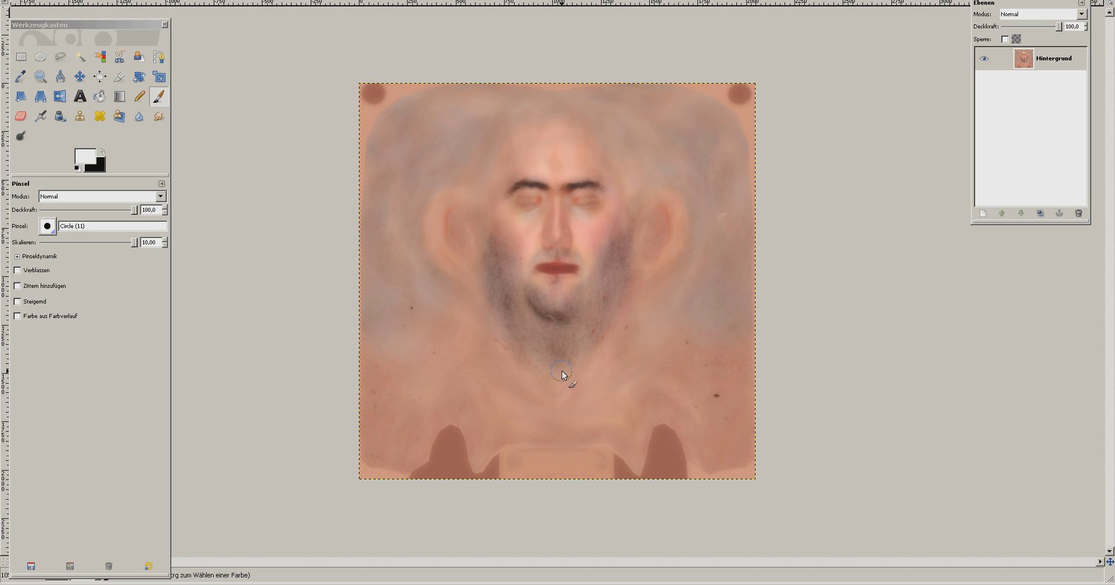
{"action": "left_click", "coordinate": [589, 584]}
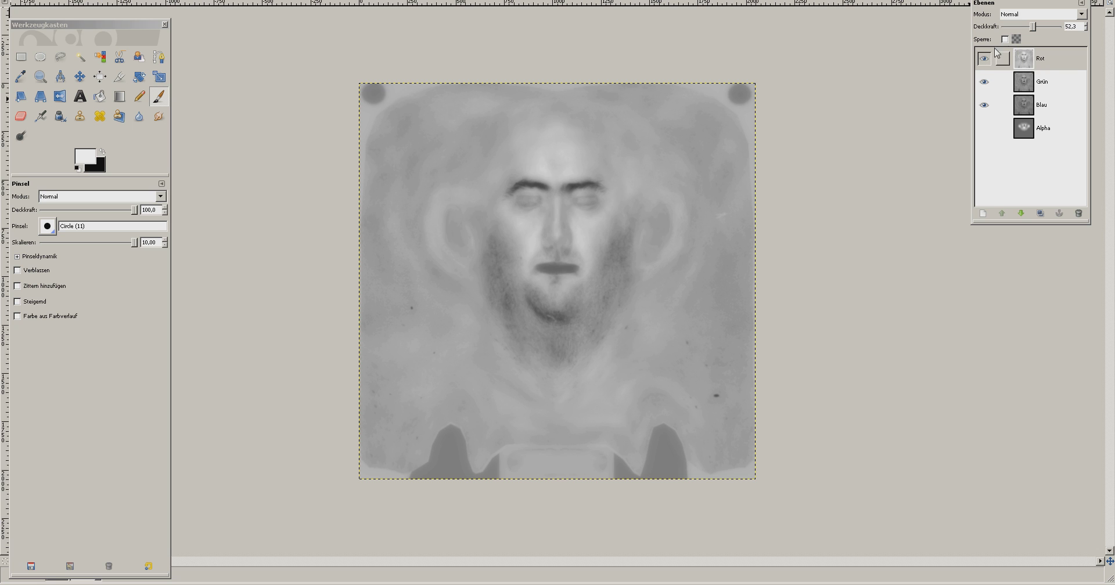
Step: Hide the Rot, Grün and Blau layers, show and select the Alpha layer, and examine its blend mask up close
{"action": "left_click_drag", "start_coordinate": [985, 60], "coordinate": [983, 139]}
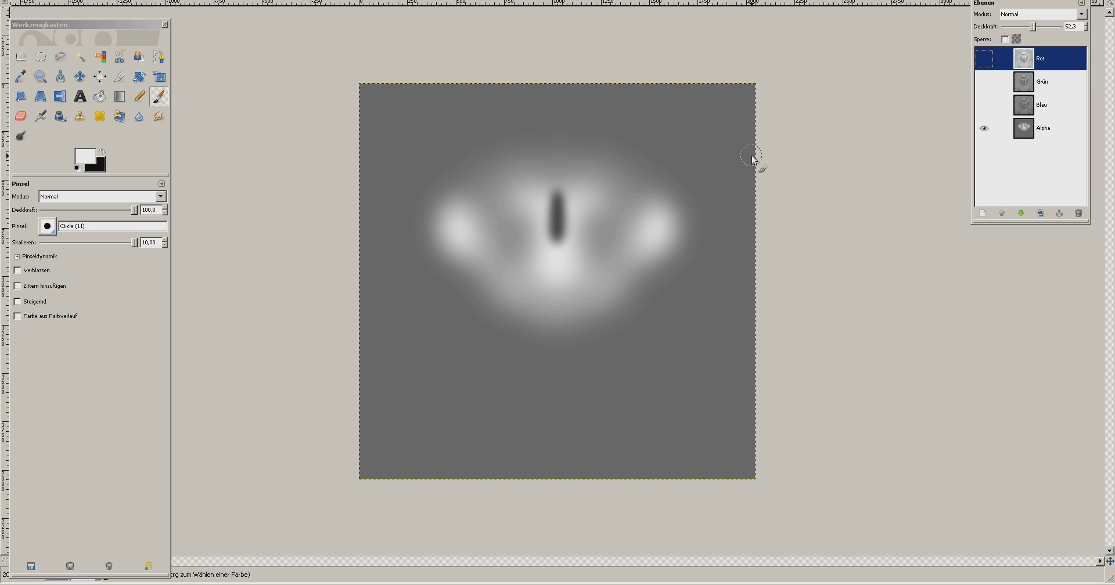
{"action": "left_click", "coordinate": [1022, 128]}
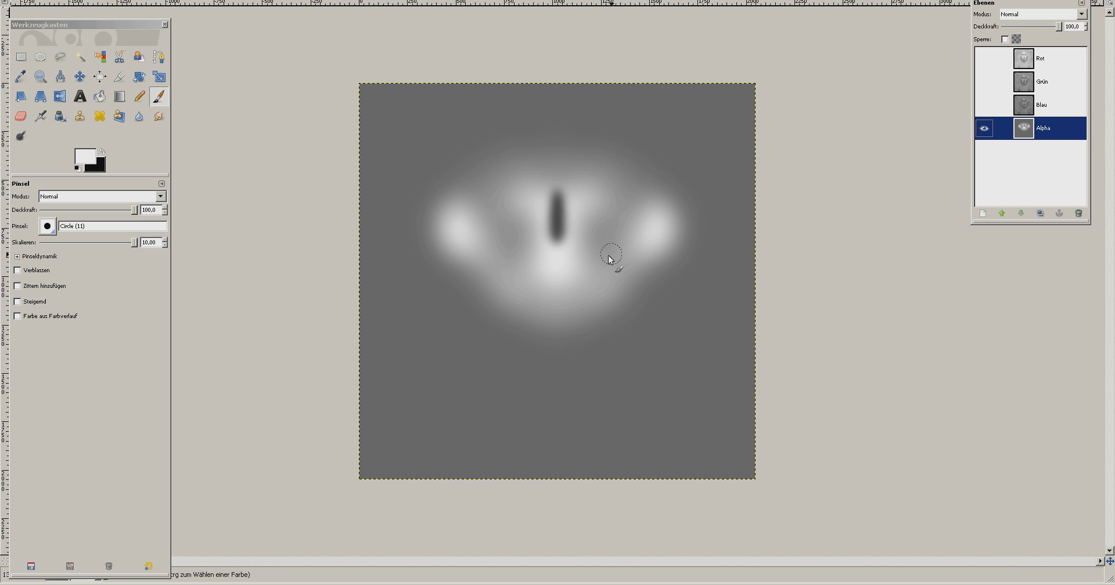
{"action": "scroll", "coordinate": [492, 145], "scroll_direction": "up", "scroll_amount": 1, "text": "ctrl"}
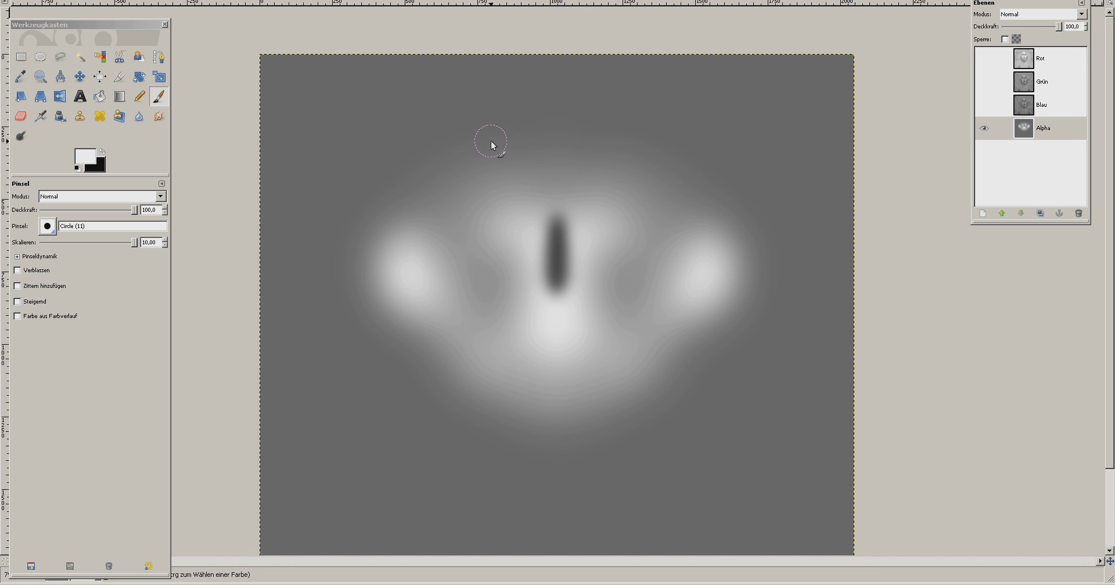
{"action": "scroll", "coordinate": [726, 212], "scroll_direction": "down", "scroll_amount": 2}
{"action": "scroll", "coordinate": [722, 214], "scroll_direction": "up", "scroll_amount": 1}
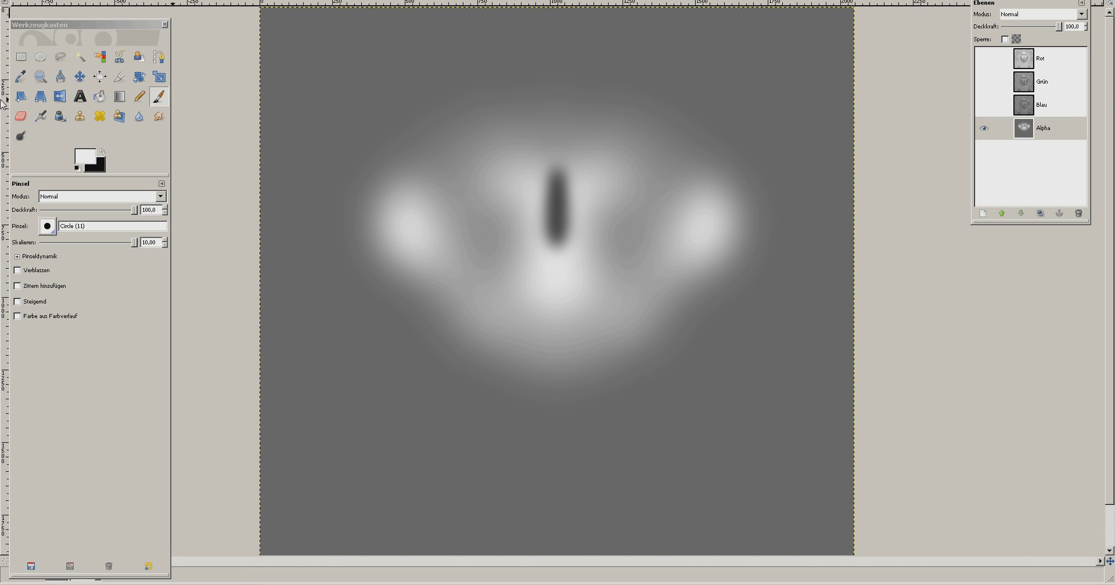
Step: Swap the foreground and background colours, try a dark brush stroke near the Alpha layer's corner, and undo the stroke
{"action": "left_click", "coordinate": [106, 149]}
{"action": "left_click", "coordinate": [102, 151]}
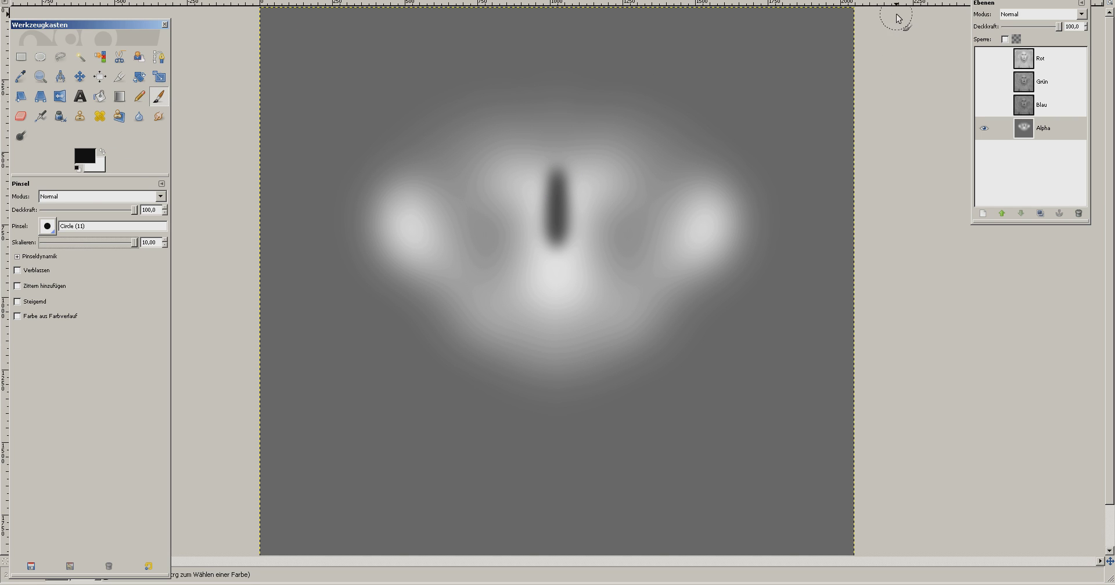
{"action": "mouse_move", "coordinate": [898, 18]}
{"action": "left_mouse_down"}
{"action": "mouse_move", "coordinate": [264, 24]}
{"action": "mouse_move", "coordinate": [407, 14]}
{"action": "mouse_move", "coordinate": [726, 41]}
{"action": "mouse_move", "coordinate": [407, 14]}
{"action": "mouse_move", "coordinate": [213, 21]}
{"action": "mouse_move", "coordinate": [569, 42]}
{"action": "mouse_move", "coordinate": [866, 37]}
{"action": "mouse_move", "coordinate": [851, 44]}
{"action": "left_mouse_up"}
{"action": "key", "text": "ctrl+z"}
Step: Switch back to Unity and examine the scanned head's skin shading from another angle in the scene view
{"action": "key", "text": "alt+Tab"}
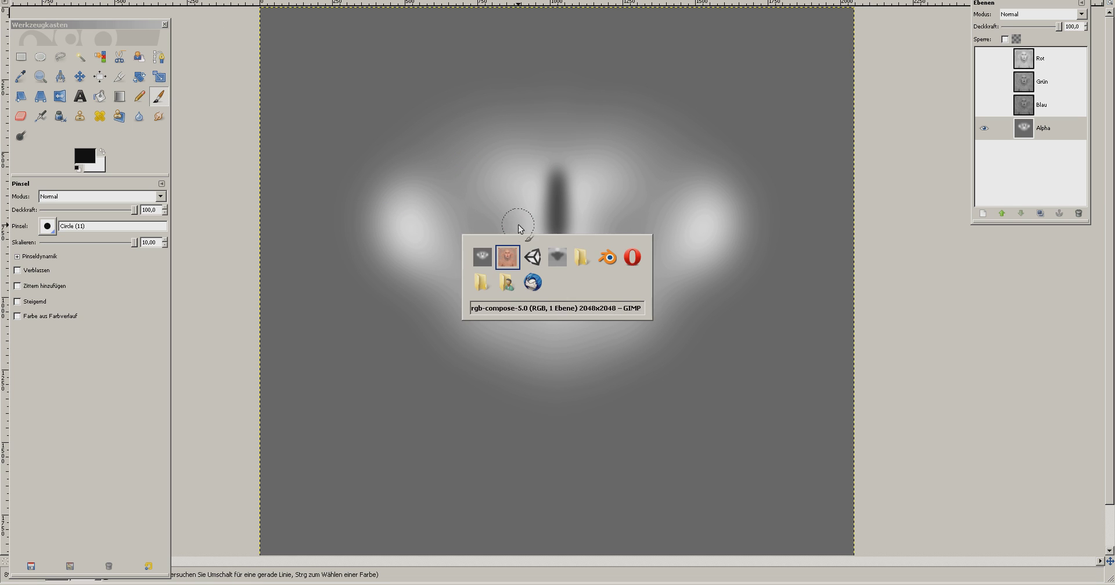
{"action": "key", "text": "alt+Tab"}
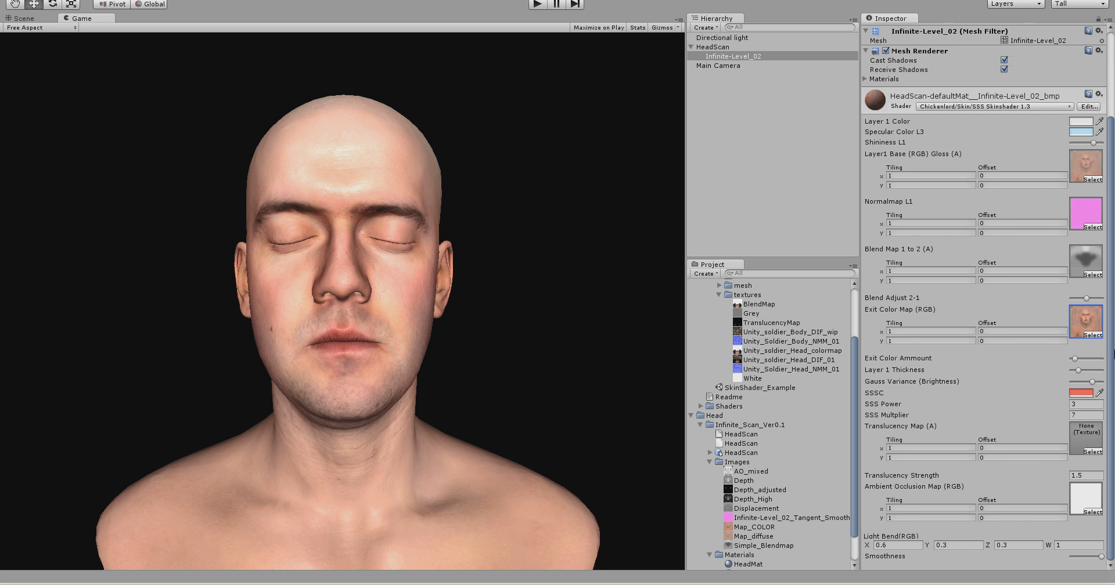
{"action": "left_click", "coordinate": [25, 18]}
{"action": "left_click", "coordinate": [398, 242]}
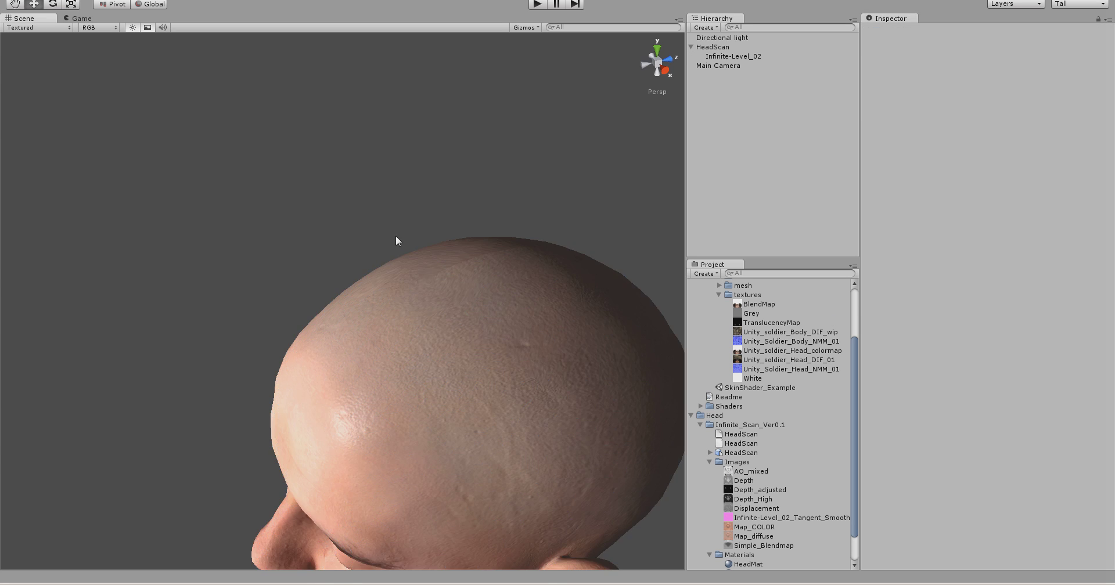
{"action": "left_click_drag", "start_coordinate": [399, 241], "coordinate": [522, 186], "text": "alt"}
Step: Start play mode in the game view and select the Infinite-Level_02 mesh to reach its material settings
{"action": "left_click", "coordinate": [93, 19]}
{"action": "left_click", "coordinate": [538, 4]}
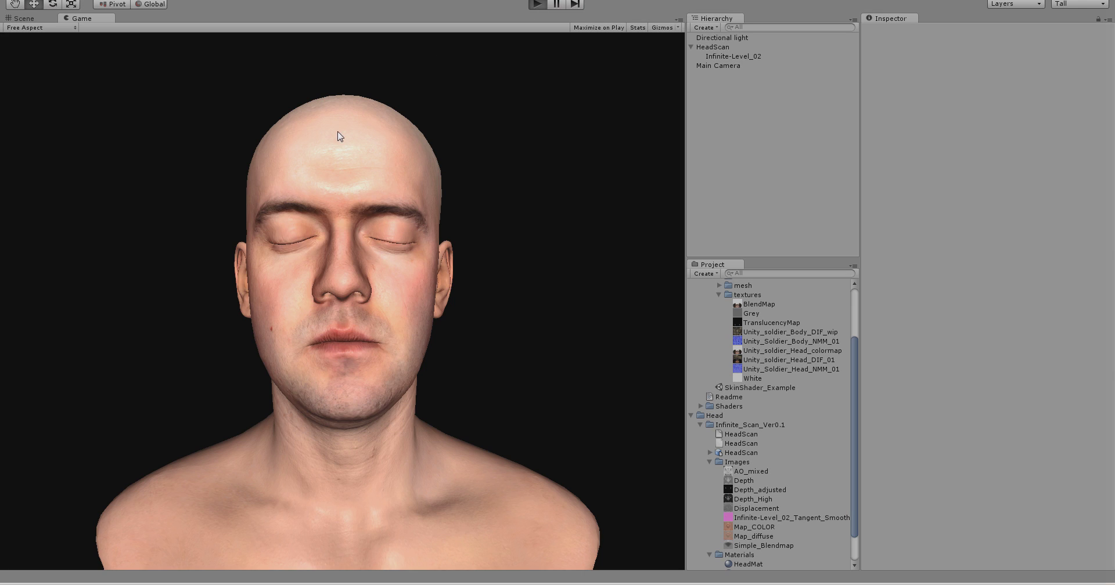
{"action": "scroll", "coordinate": [347, 135], "scroll_direction": "up", "scroll_amount": 4}
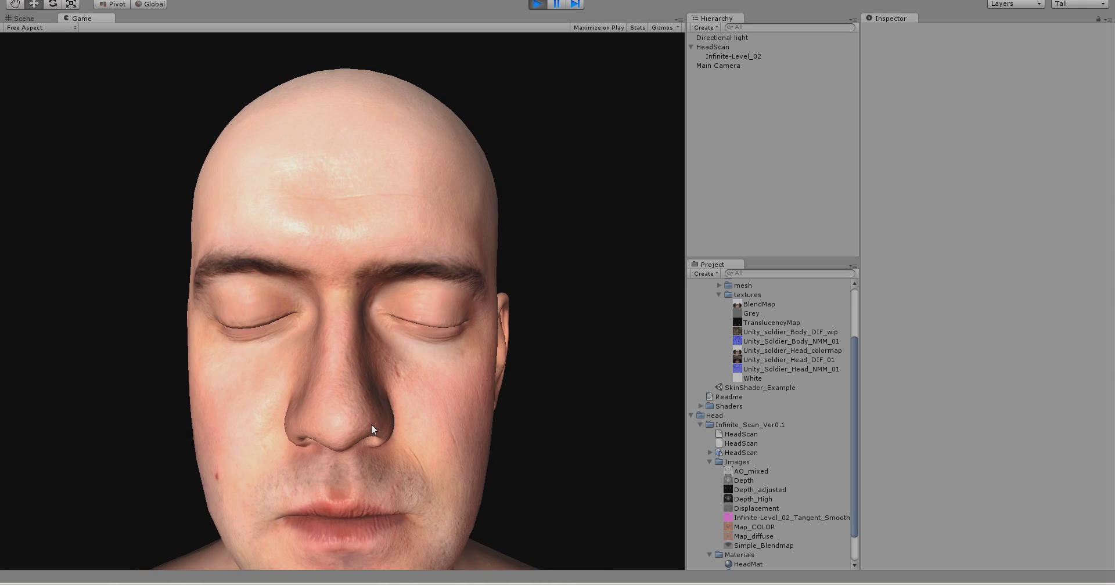
{"action": "mouse_move", "coordinate": [371, 424]}
{"action": "left_mouse_down"}
{"action": "mouse_move", "coordinate": [353, 414]}
{"action": "mouse_move", "coordinate": [351, 424]}
{"action": "left_mouse_up"}
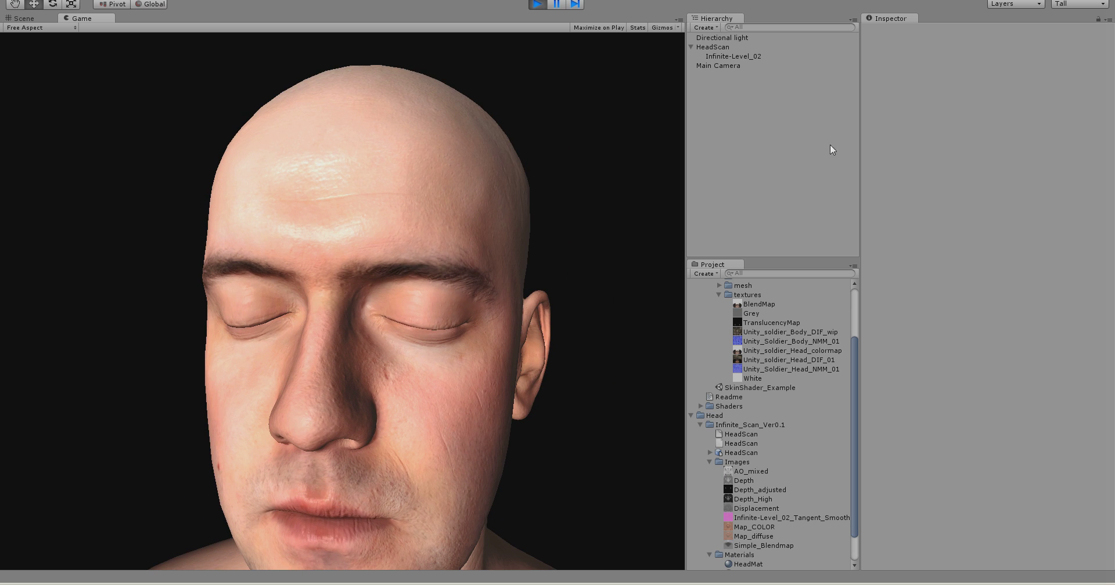
{"action": "left_click", "coordinate": [744, 56]}
{"action": "left_click_drag", "start_coordinate": [1111, 168], "coordinate": [1111, 480]}
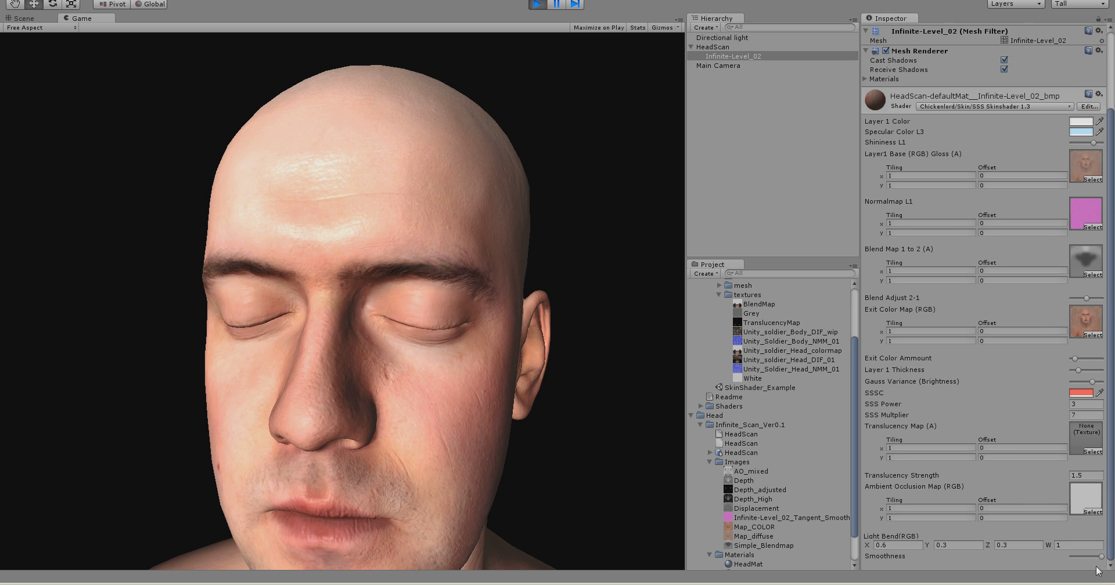
Step: Try lower Smoothness values on the skin material and judge the shading on the running head from different angles
{"action": "mouse_move", "coordinate": [1102, 559]}
{"action": "left_mouse_down"}
{"action": "mouse_move", "coordinate": [1079, 561]}
{"action": "mouse_move", "coordinate": [1087, 572]}
{"action": "left_mouse_up"}
{"action": "left_click_drag", "start_coordinate": [284, 395], "coordinate": [413, 427]}
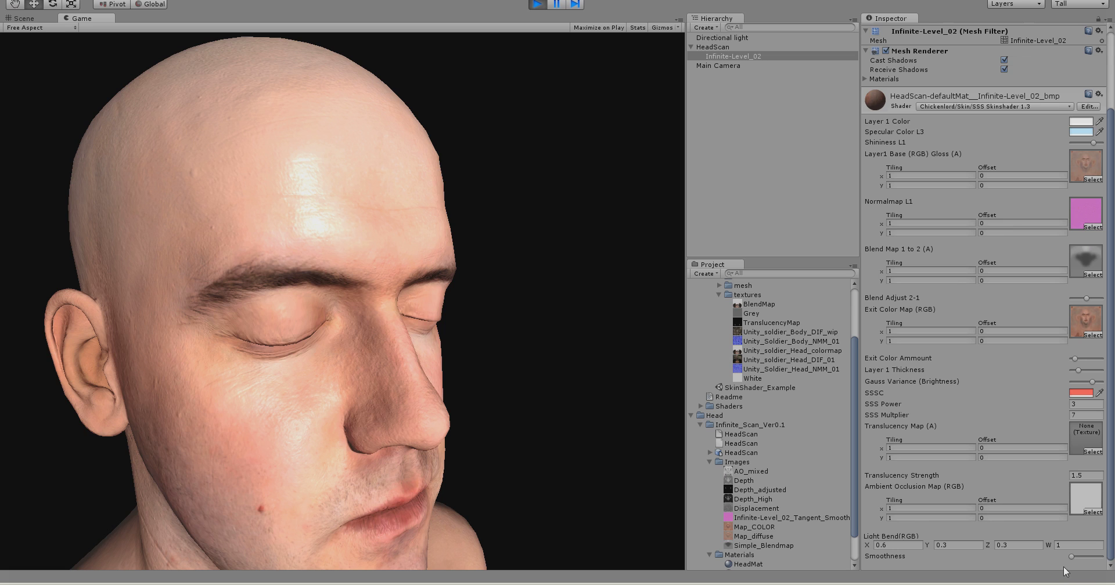
{"action": "left_click_drag", "start_coordinate": [1072, 558], "coordinate": [1101, 557]}
{"action": "mouse_move", "coordinate": [1102, 557]}
{"action": "left_mouse_down"}
{"action": "mouse_move", "coordinate": [1001, 559]}
{"action": "mouse_move", "coordinate": [1084, 583]}
{"action": "left_mouse_up"}
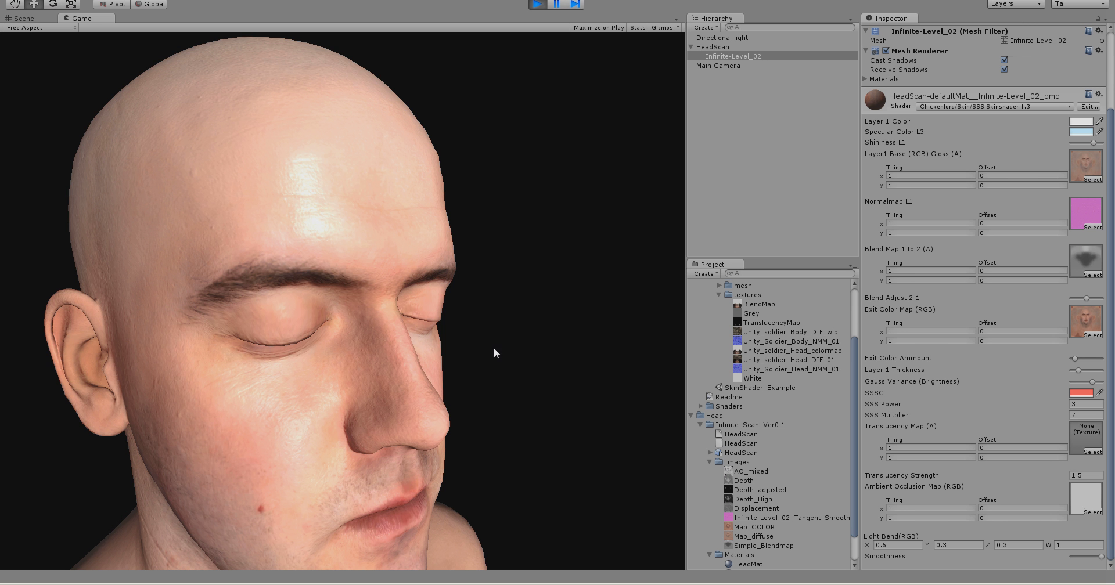
{"action": "left_click_drag", "start_coordinate": [493, 349], "coordinate": [450, 434]}
Step: Locate the source texture of the material's Exit Color Map among the project files
{"action": "scroll", "coordinate": [1057, 336], "scroll_direction": "up", "scroll_amount": 1}
{"action": "left_click", "coordinate": [1078, 341]}
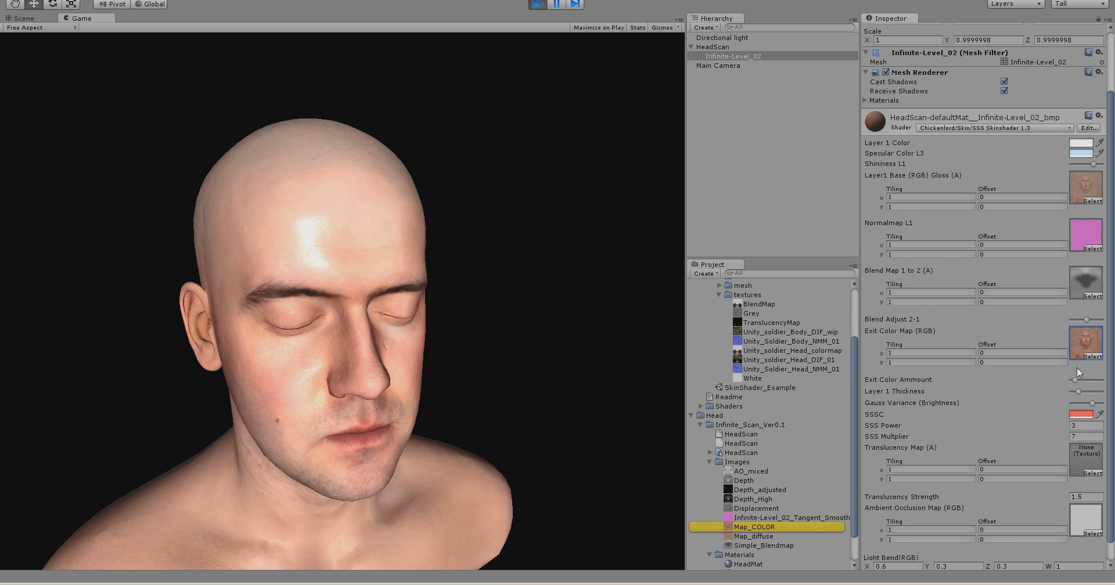
{"action": "scroll", "coordinate": [990, 413], "scroll_direction": "down", "scroll_amount": 1}
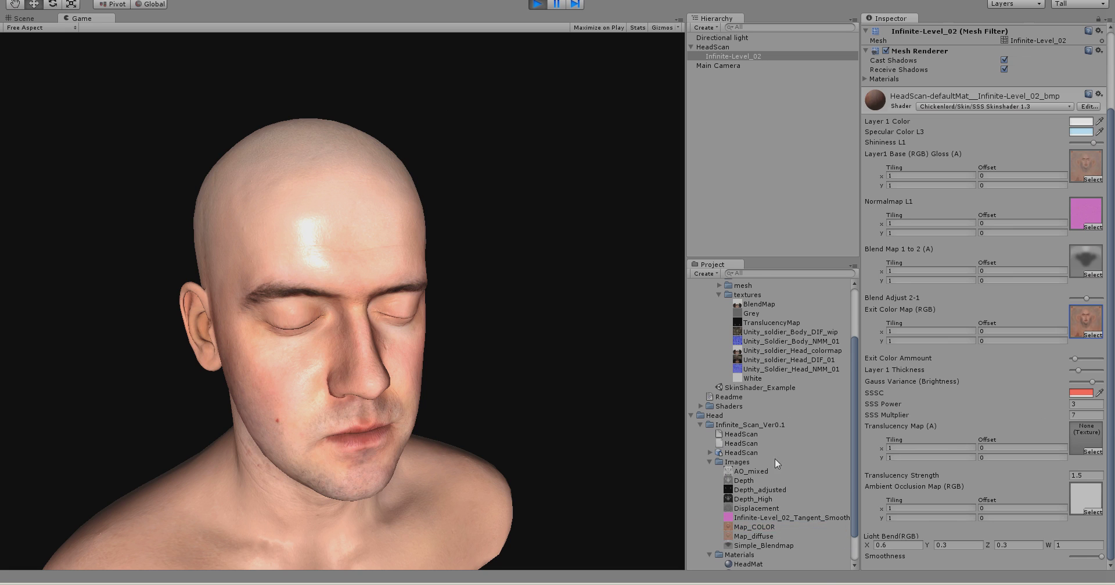
Step: Assign the Depth_adjusted texture to the material's Translucency Map and locate it in the project files
{"action": "scroll", "coordinate": [772, 454], "scroll_direction": "down", "scroll_amount": 2}
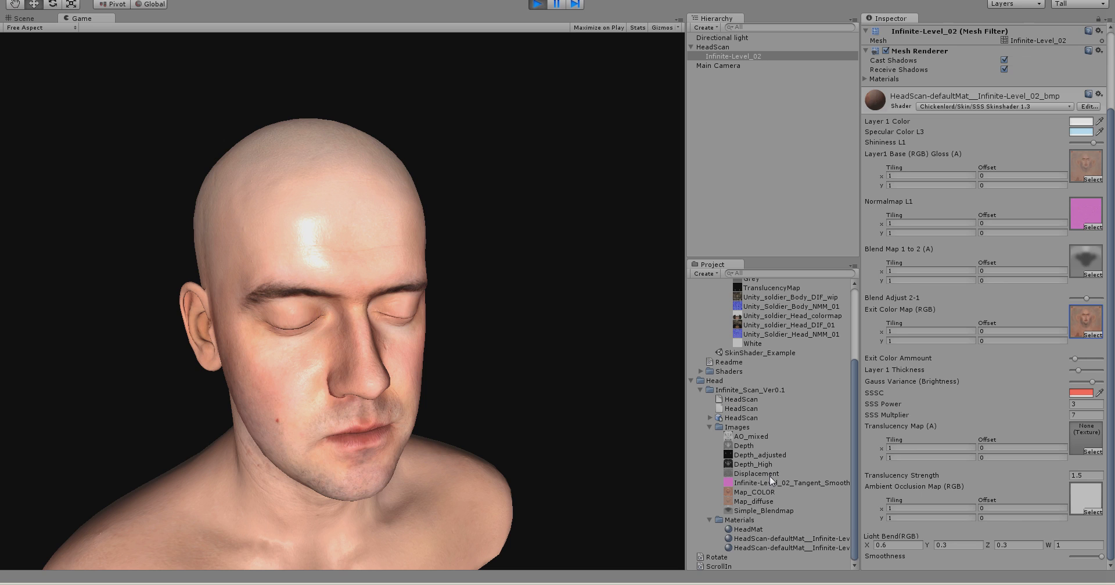
{"action": "left_click", "coordinate": [1079, 438]}
{"action": "left_click_drag", "start_coordinate": [751, 460], "coordinate": [1084, 436]}
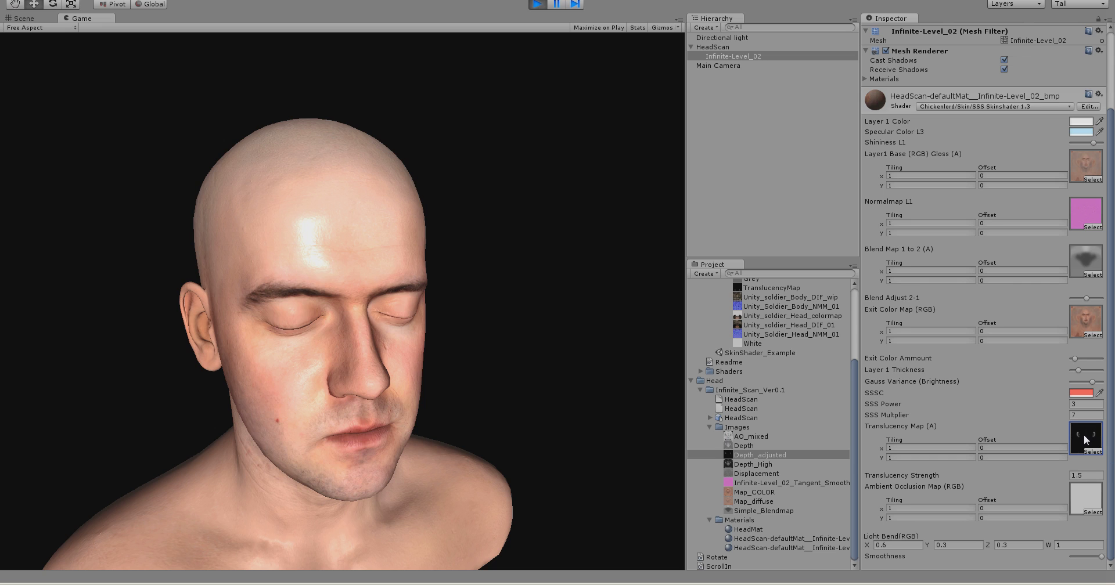
{"action": "left_click", "coordinate": [1083, 436]}
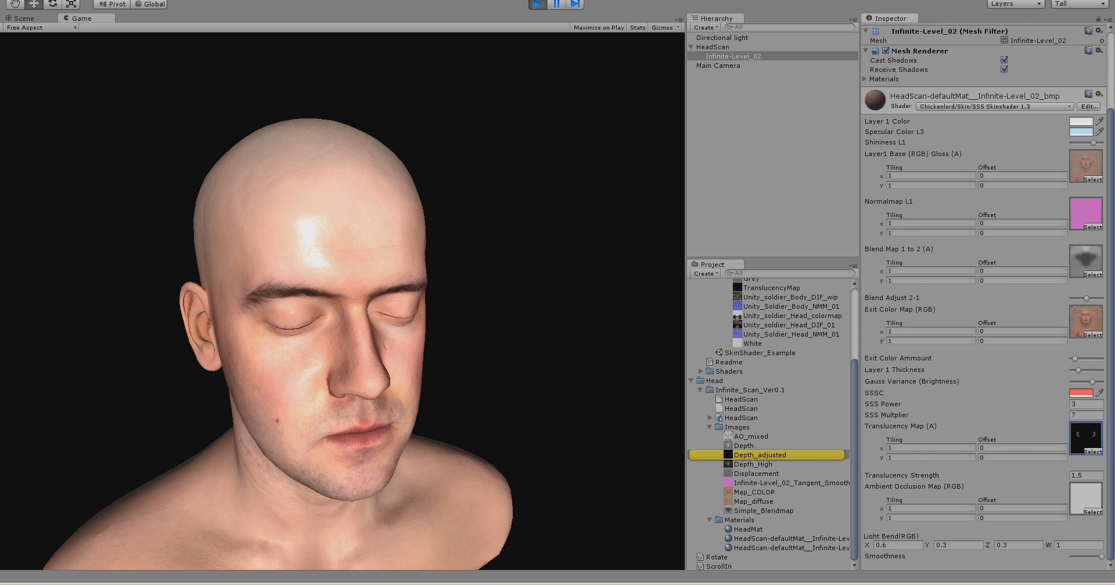
Step: Switch to the Images folder window, move it clear of the head, and open Depth_adjusted.png in GIMP for viewing
{"action": "left_click", "coordinate": [372, 584]}
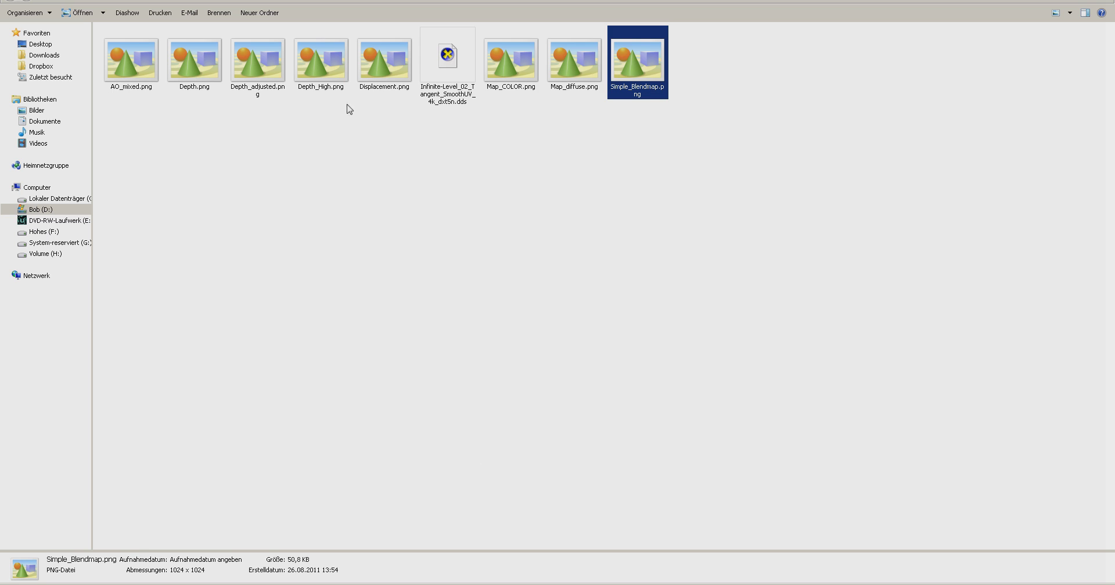
{"action": "left_click_drag", "start_coordinate": [560, 0], "coordinate": [650, 445]}
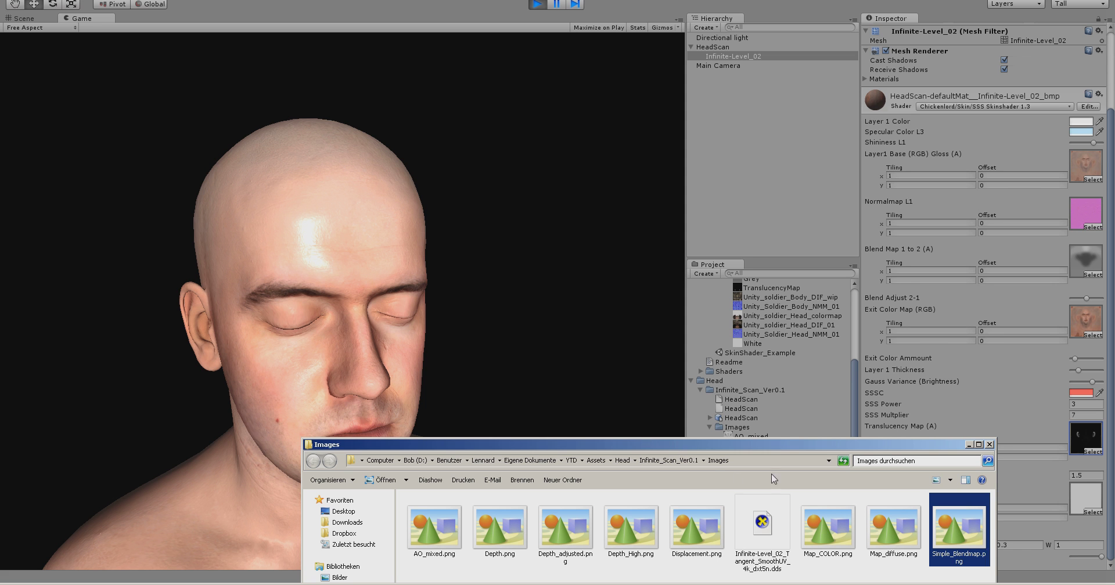
{"action": "left_click", "coordinate": [691, 530]}
{"action": "left_click", "coordinate": [628, 537]}
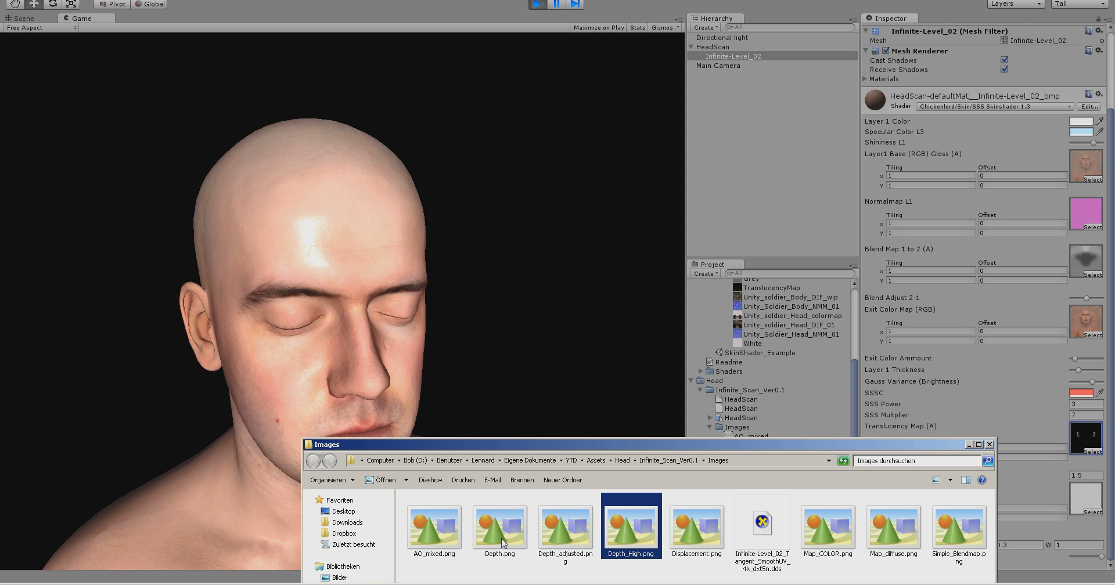
{"action": "left_click", "coordinate": [504, 556]}
{"action": "double_click", "coordinate": [567, 530]}
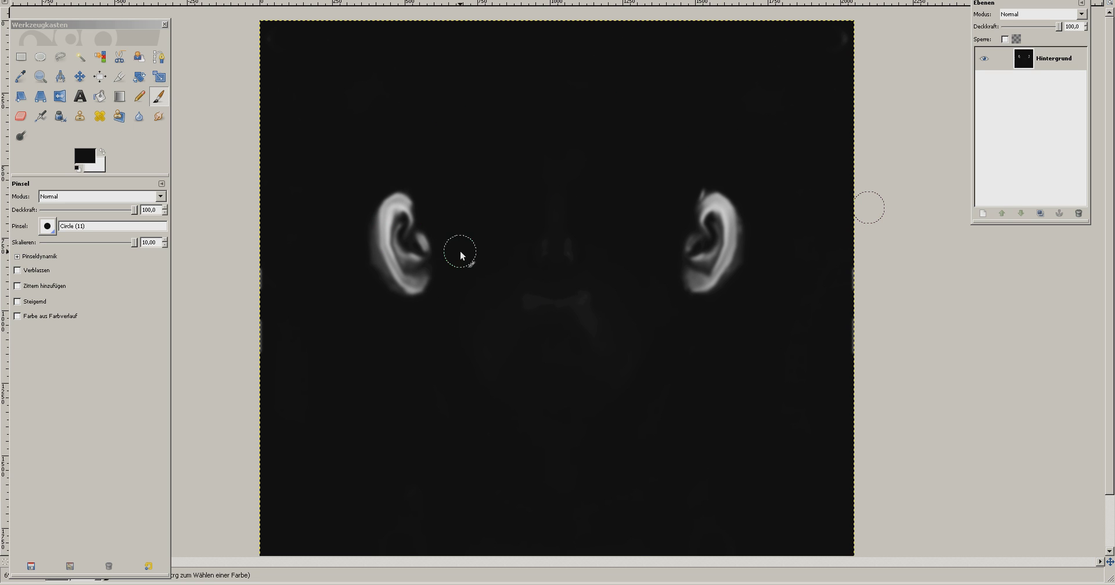
Step: Return to Unity and replace the material's Translucency Map texture with Depth_High
{"action": "key", "text": "ctrl+Tab"}
{"action": "key", "text": "ctrl+Tab"}
{"action": "key", "text": "alt+Tab"}
{"action": "key", "text": "alt+Tab"}
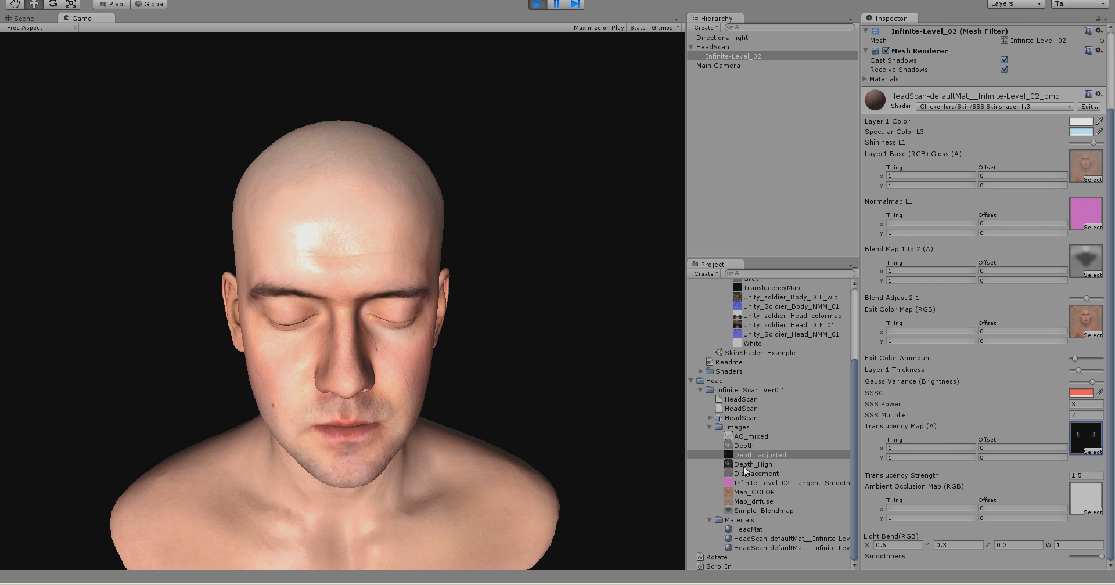
{"action": "left_click_drag", "start_coordinate": [747, 468], "coordinate": [1091, 442]}
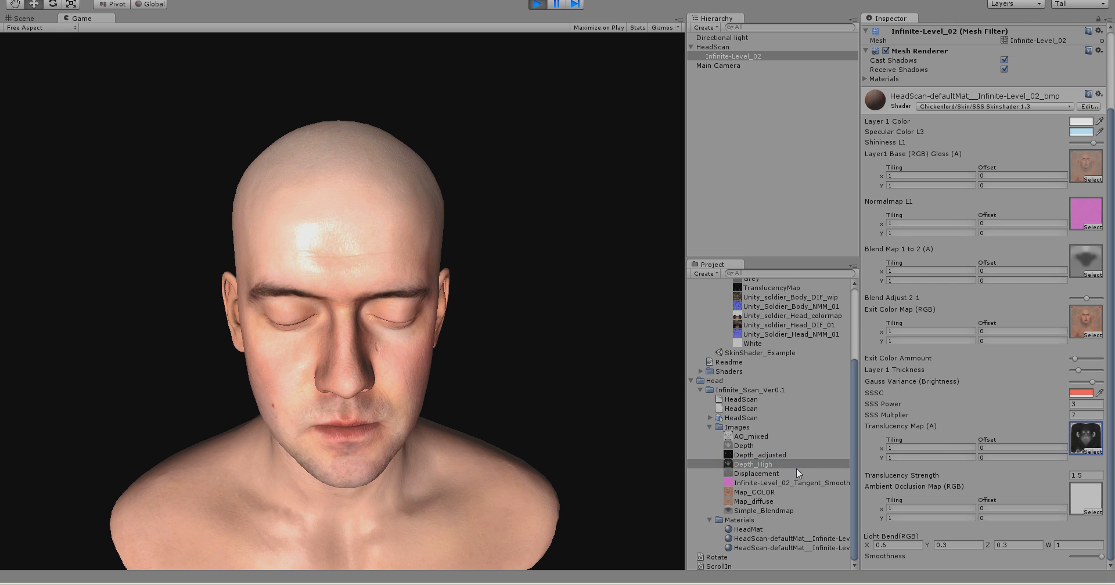
Step: Preview the Depth_High texture and view the head's ear and face from different angles in the game view
{"action": "left_click", "coordinate": [740, 466]}
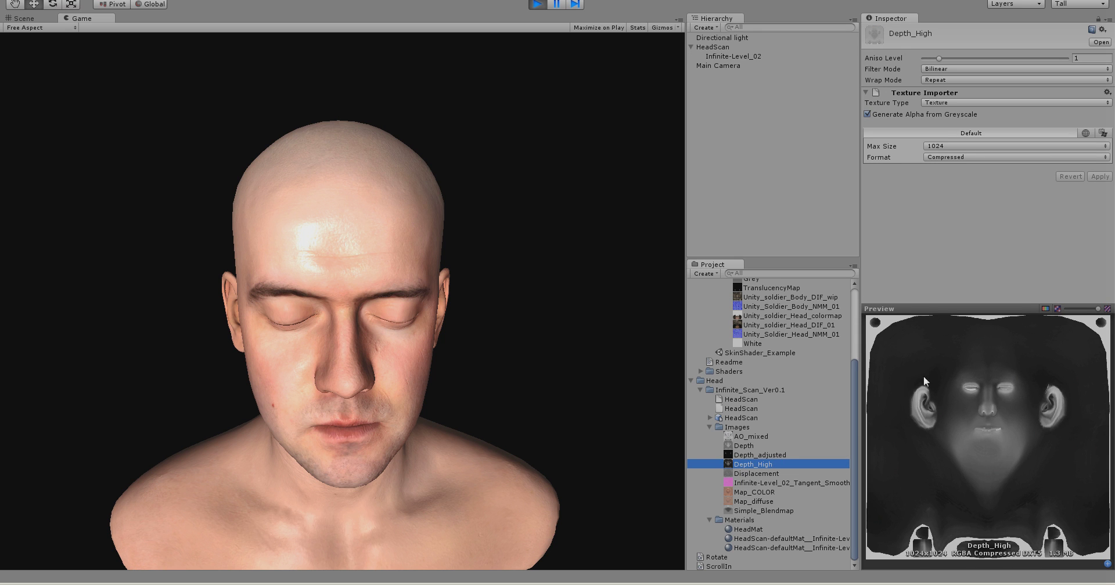
{"action": "left_click_drag", "start_coordinate": [18, 256], "coordinate": [392, 373]}
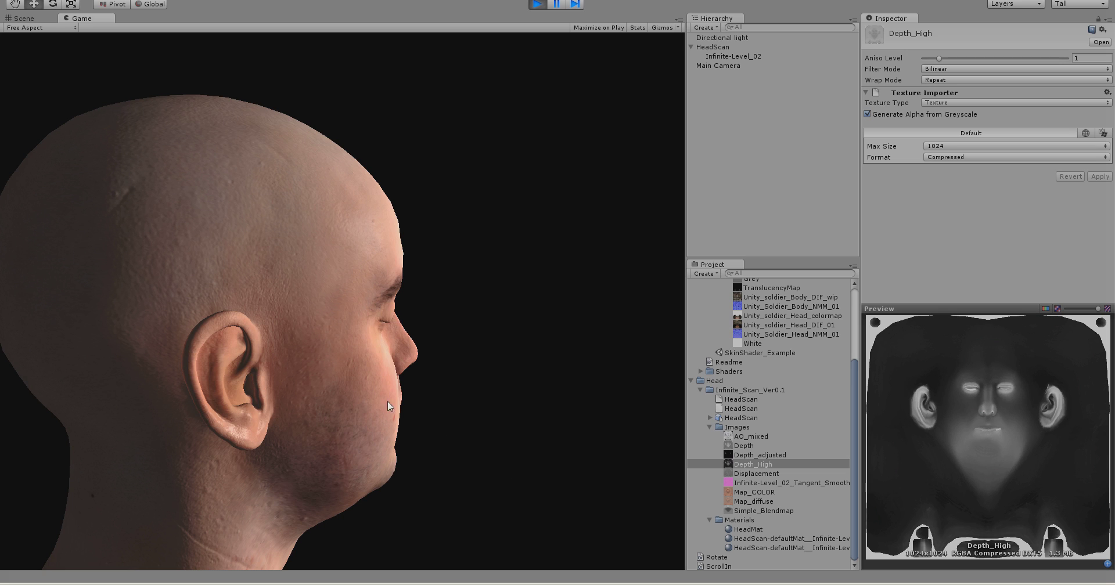
{"action": "left_click_drag", "start_coordinate": [391, 309], "coordinate": [199, 357]}
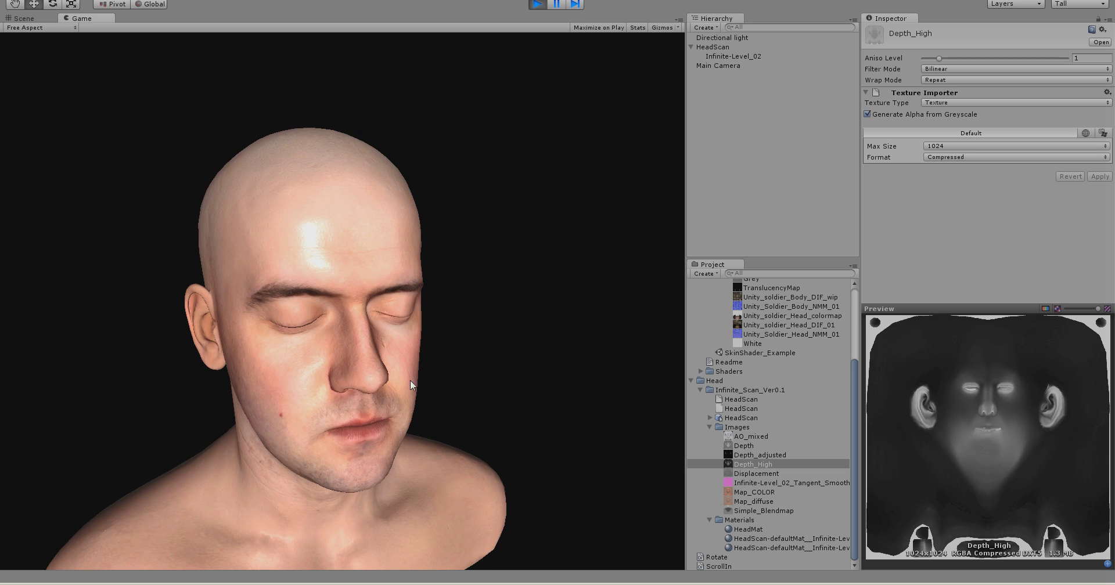
Step: Reselect the Infinite-Level_02 mesh, locate its Translucency Map texture, and turn the lighting behind the head to examine the translucency
{"action": "left_click", "coordinate": [777, 55]}
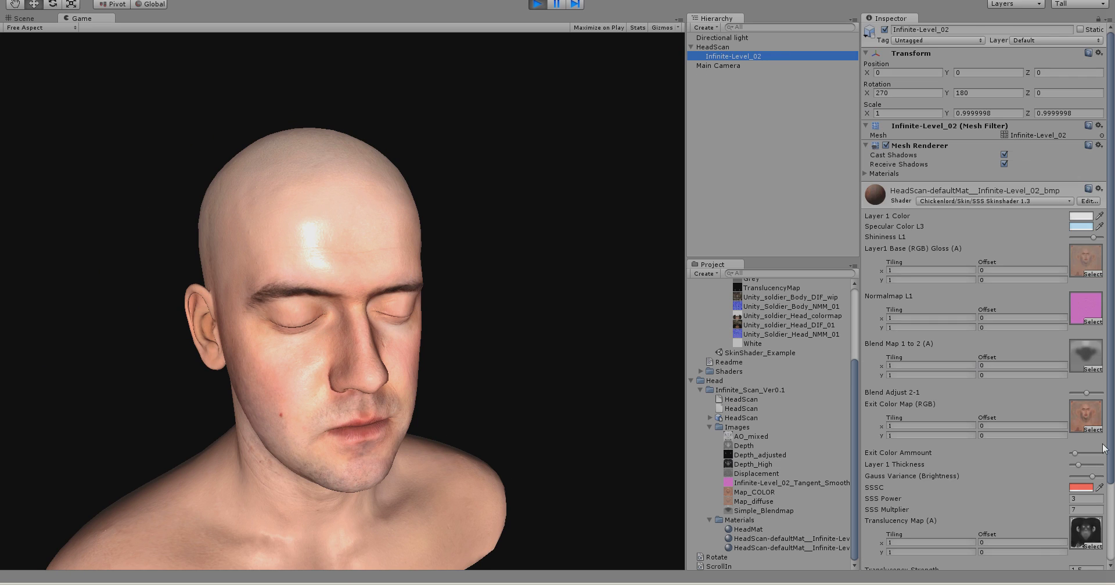
{"action": "left_click", "coordinate": [1088, 523]}
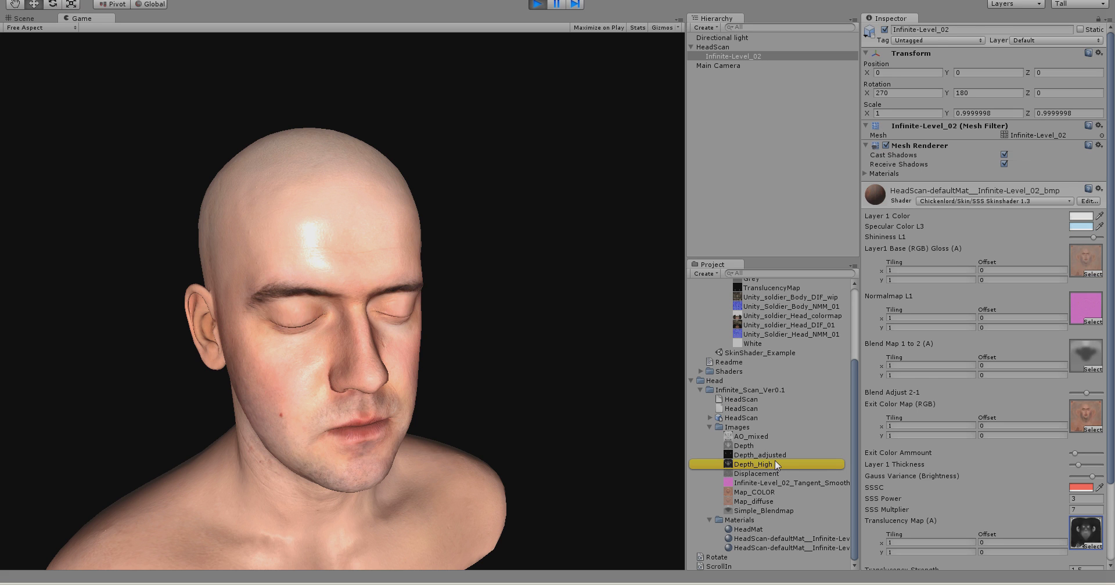
{"action": "left_click_drag", "start_coordinate": [380, 229], "coordinate": [312, 370]}
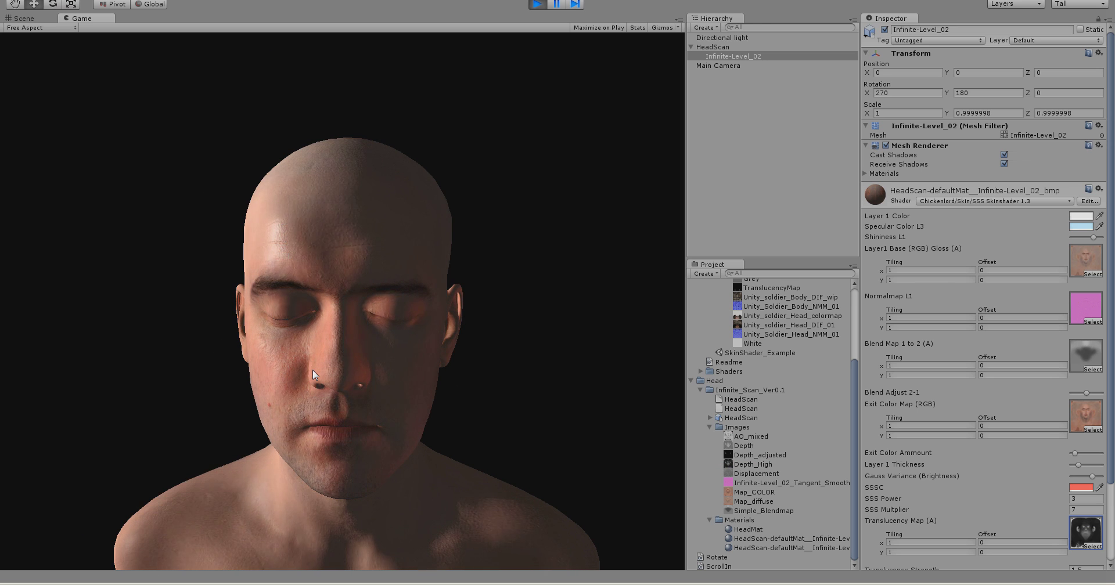
{"action": "left_click_drag", "start_coordinate": [374, 257], "coordinate": [414, 330]}
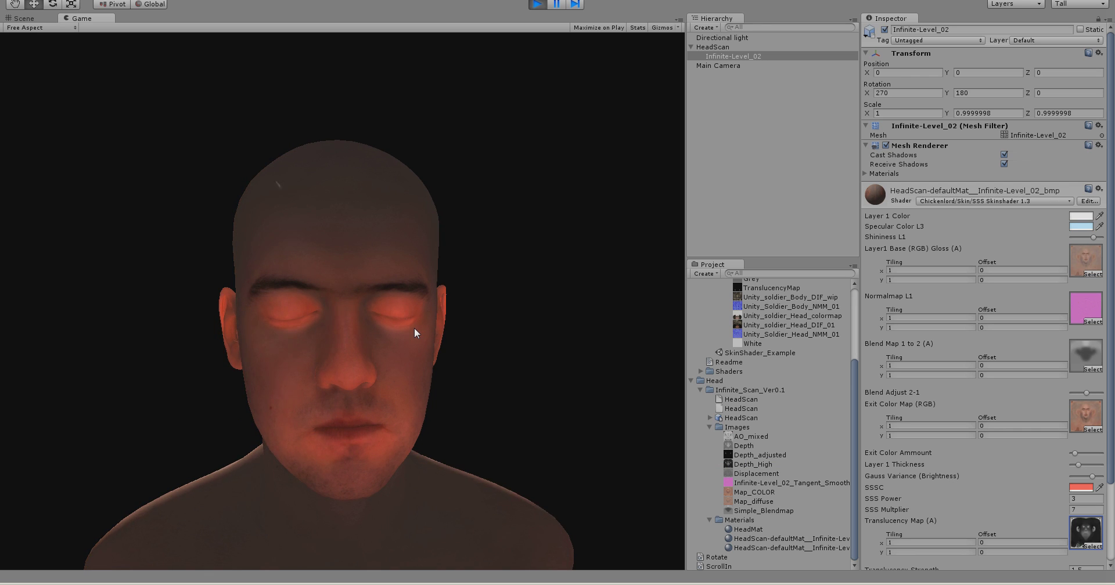
{"action": "scroll", "coordinate": [987, 348], "scroll_direction": "down", "scroll_amount": 4}
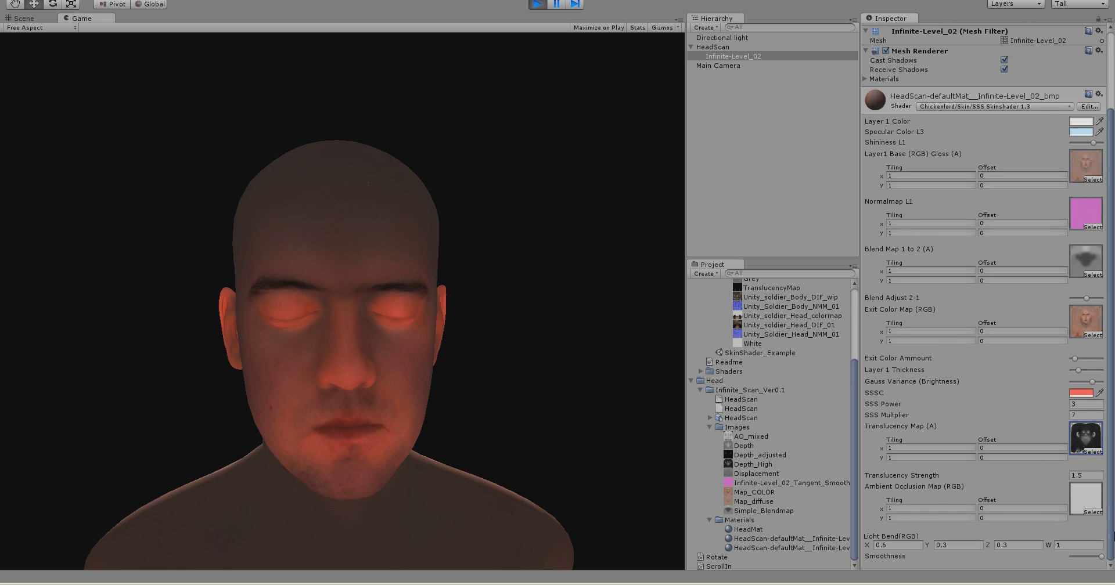
Step: Replace the material's Translucency Map texture with Depth_adjusted and check the backlit head in the game view
{"action": "left_click", "coordinate": [1085, 431]}
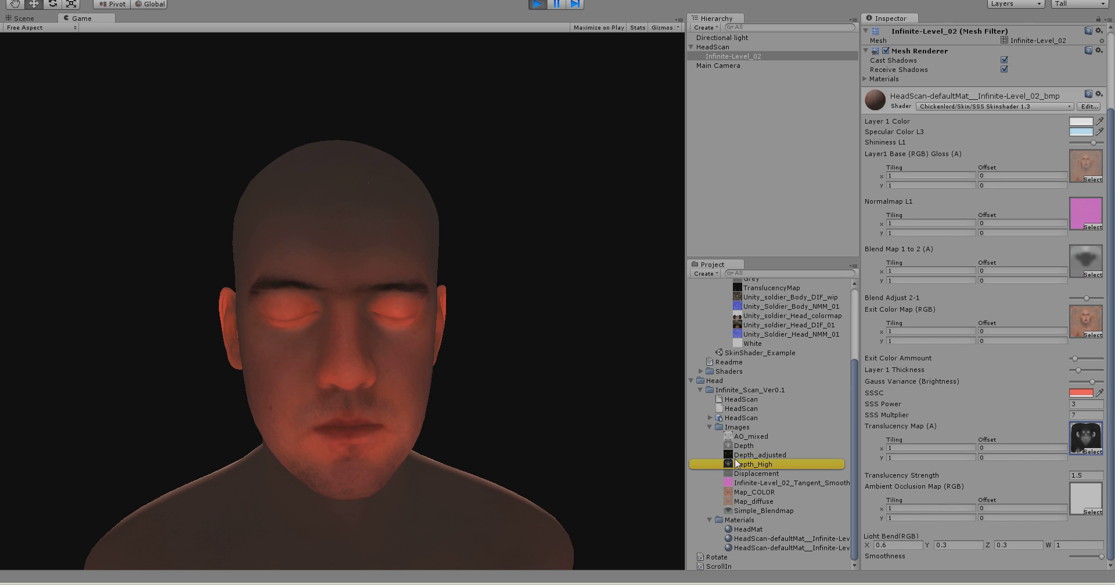
{"action": "left_click_drag", "start_coordinate": [737, 463], "coordinate": [1093, 436]}
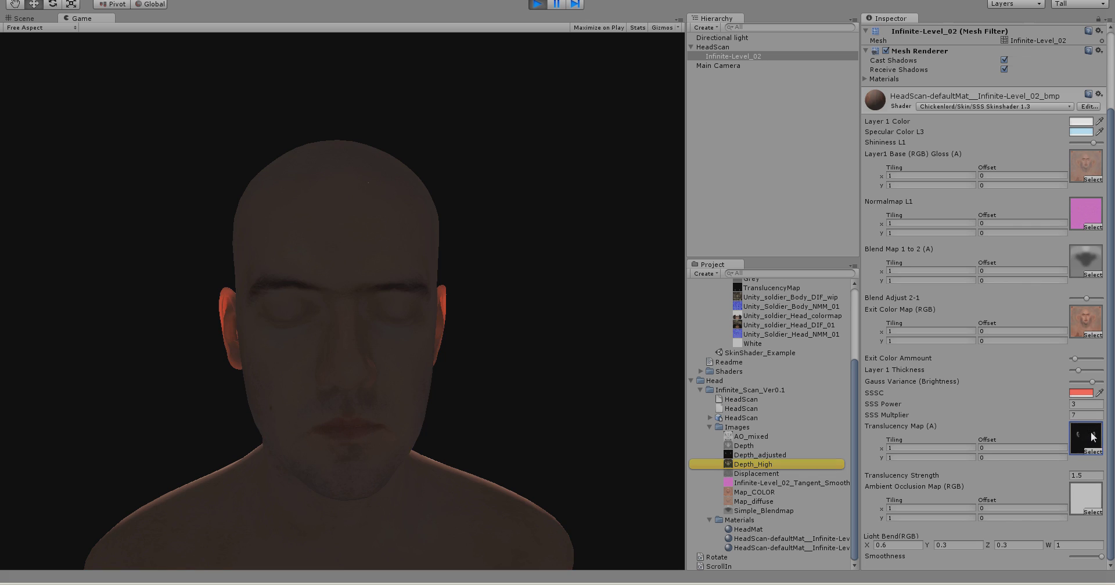
{"action": "mouse_move", "coordinate": [374, 493]}
{"action": "left_mouse_down"}
{"action": "mouse_move", "coordinate": [309, 349]}
{"action": "mouse_move", "coordinate": [202, 500]}
{"action": "mouse_move", "coordinate": [373, 484]}
{"action": "left_mouse_up"}
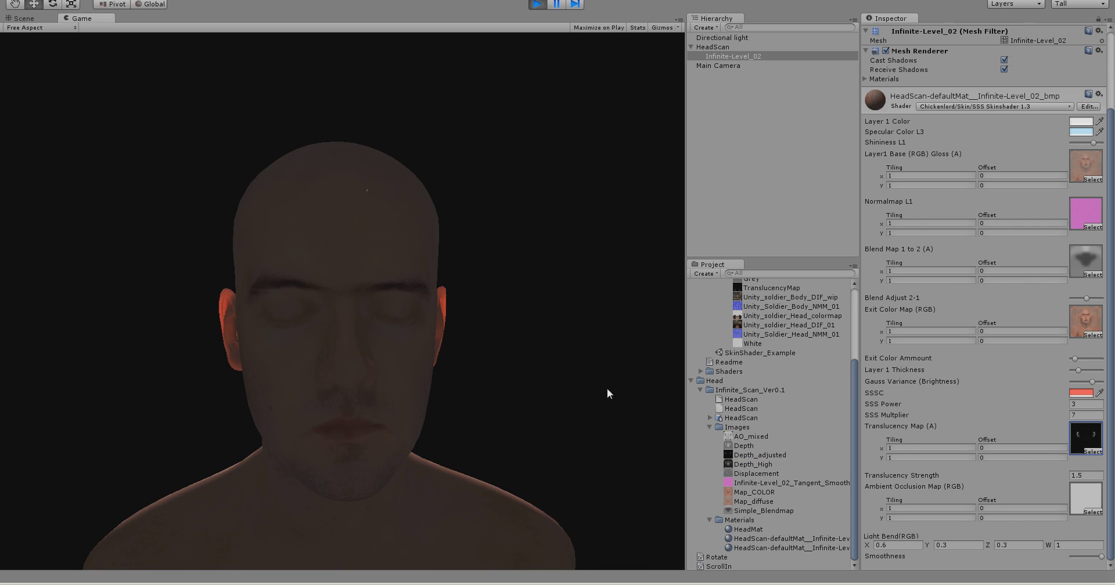
Step: Switch to GIMP and try painting both ears of the Depth_adjusted image solid white, undoing both brush strokes
{"action": "left_click", "coordinate": [878, 583]}
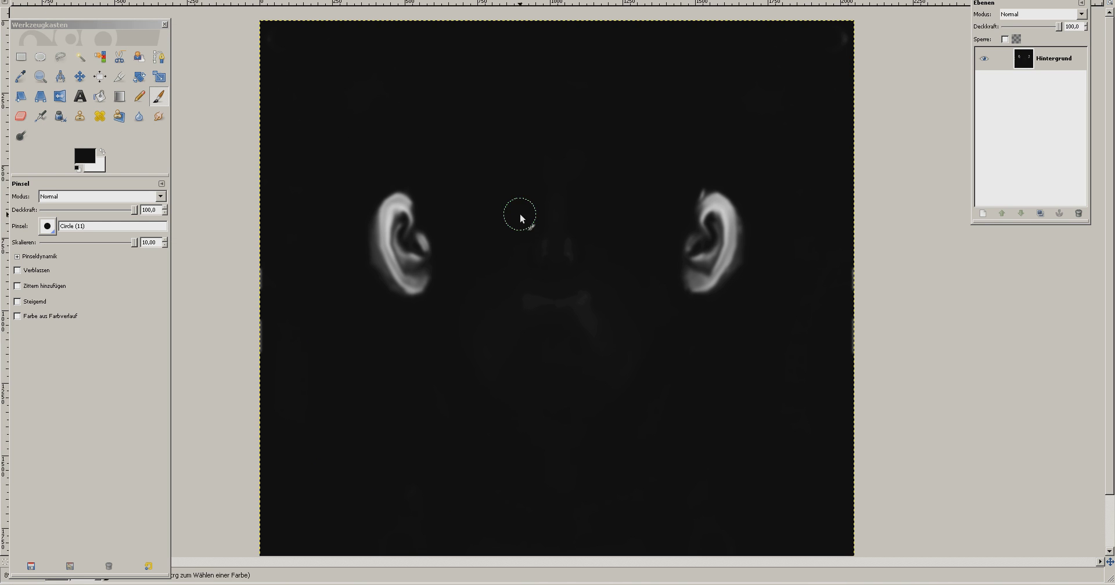
{"action": "left_click", "coordinate": [103, 151]}
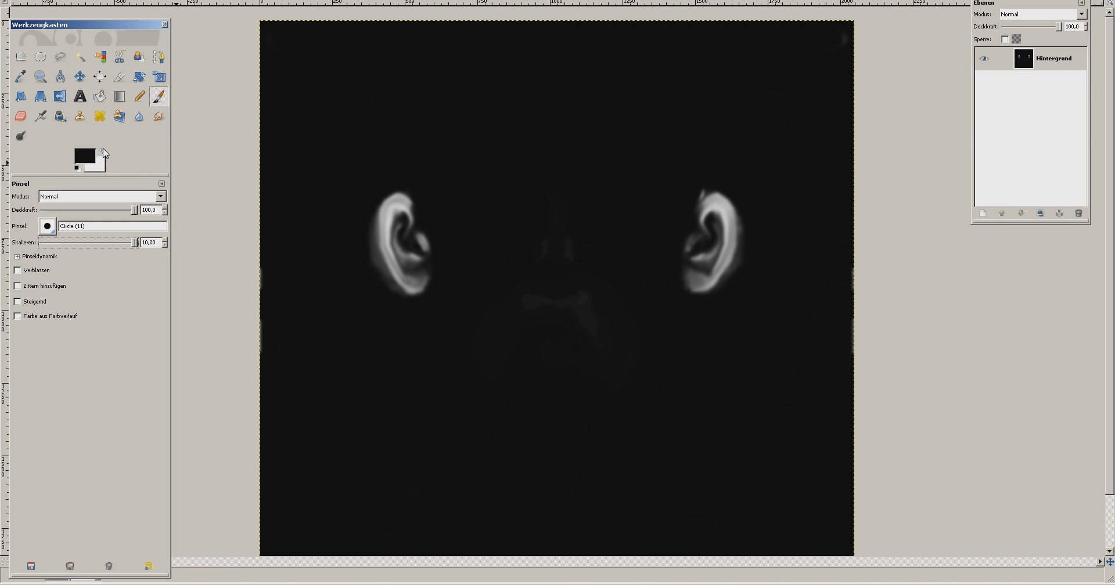
{"action": "left_click", "coordinate": [103, 152]}
{"action": "mouse_move", "coordinate": [415, 232]}
{"action": "left_mouse_down"}
{"action": "mouse_move", "coordinate": [407, 240]}
{"action": "mouse_move", "coordinate": [424, 272]}
{"action": "left_mouse_up"}
{"action": "mouse_move", "coordinate": [720, 227]}
{"action": "left_mouse_down"}
{"action": "mouse_move", "coordinate": [707, 291]}
{"action": "mouse_move", "coordinate": [720, 197]}
{"action": "left_mouse_up"}
{"action": "left_click", "coordinate": [108, 154]}
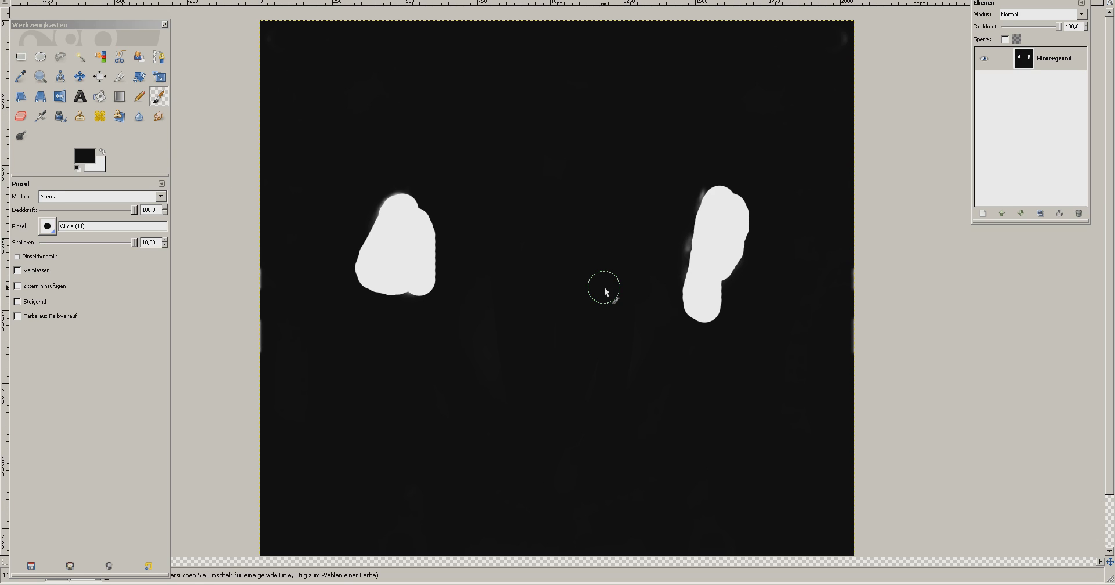
{"action": "key", "text": "ctrl+z"}
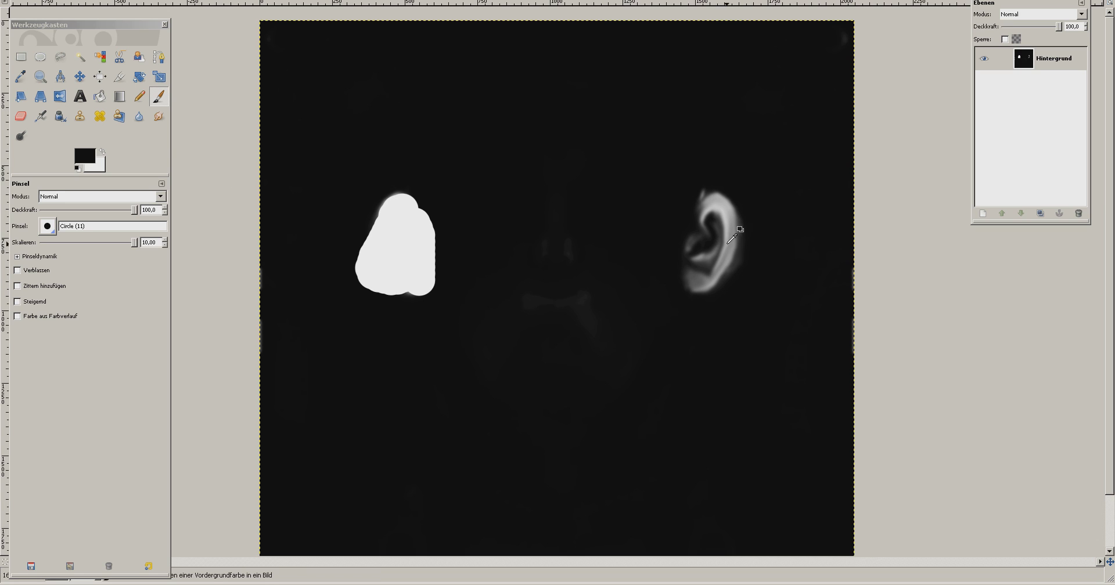
{"action": "key", "text": "ctrl+z"}
Step: Switch to Blender and bring the head scene's ambient occlusion bake settings into view
{"action": "key", "text": "alt+Tab"}
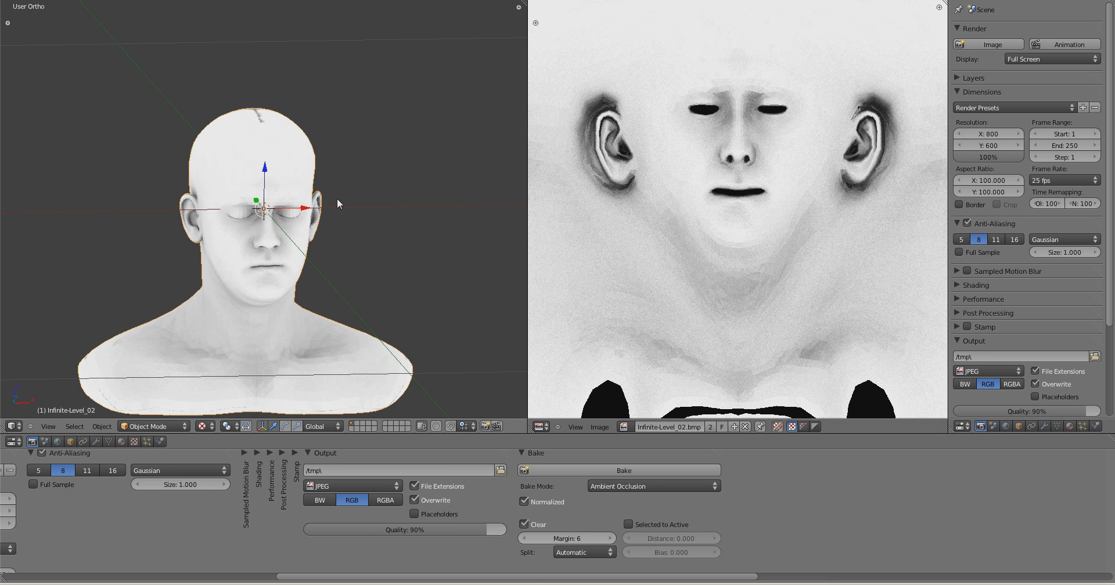
{"action": "scroll", "coordinate": [1011, 283], "scroll_direction": "down", "scroll_amount": 5}
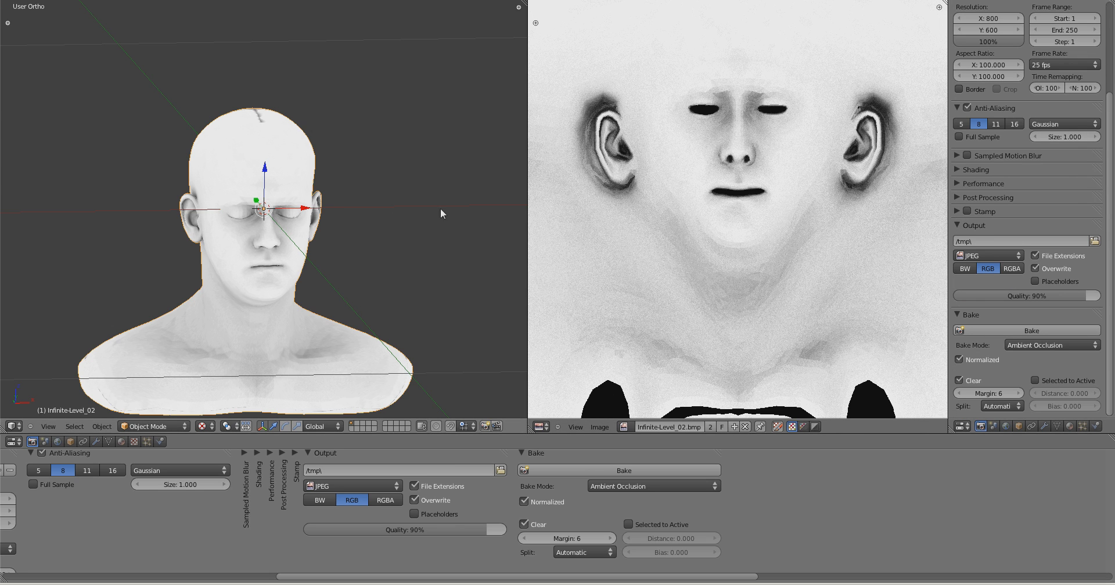
Step: Try to flip the normals of the whole Infinite-Level_02 mesh in Edit Mode and inspect the head in Object Mode
{"action": "key", "text": "Tab"}
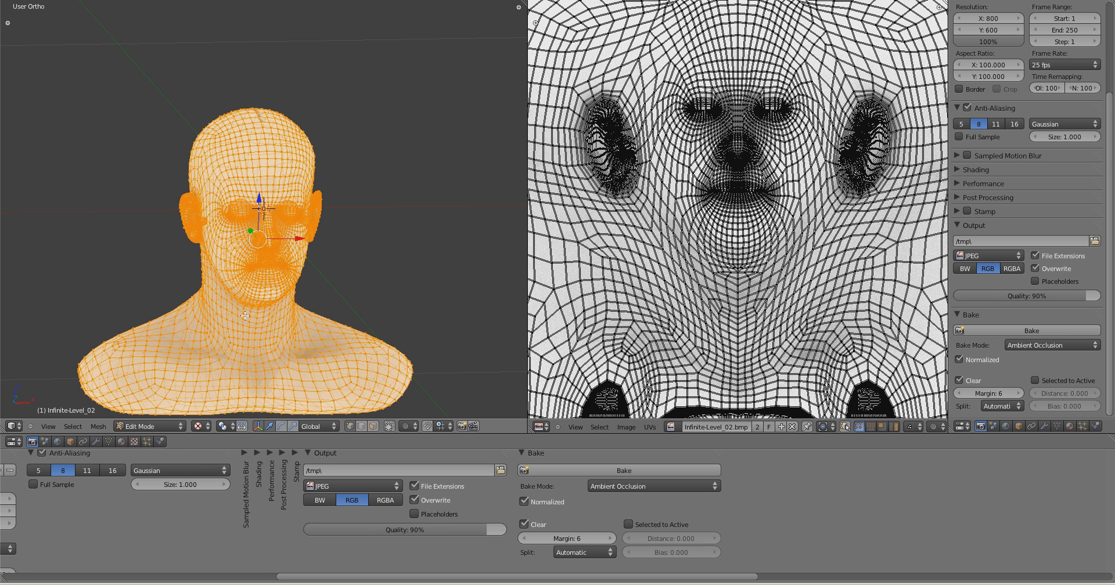
{"action": "left_click", "coordinate": [99, 427]}
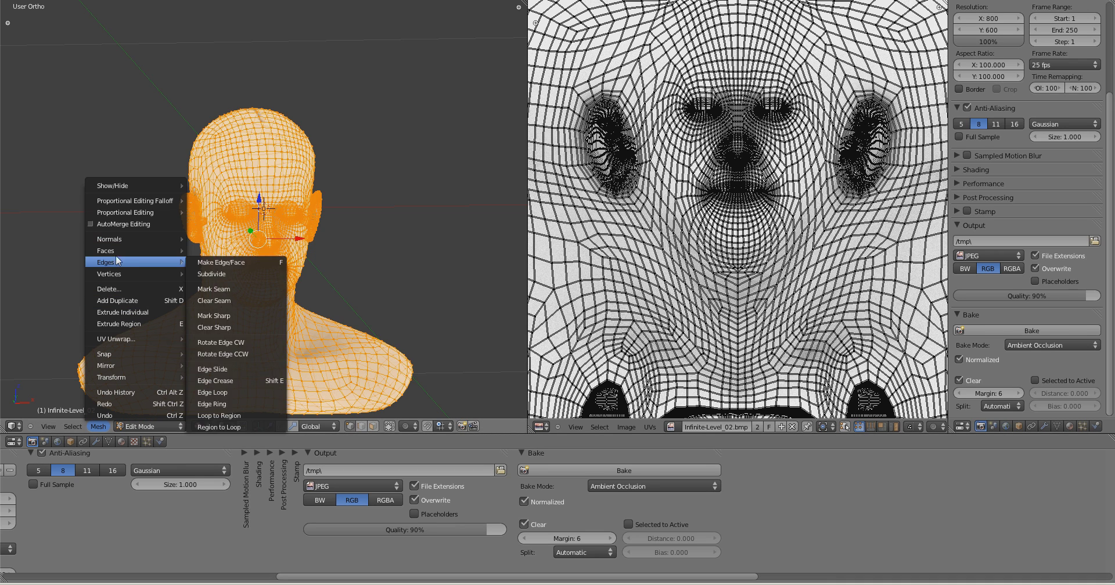
{"action": "mouse_move", "coordinate": [107, 243]}
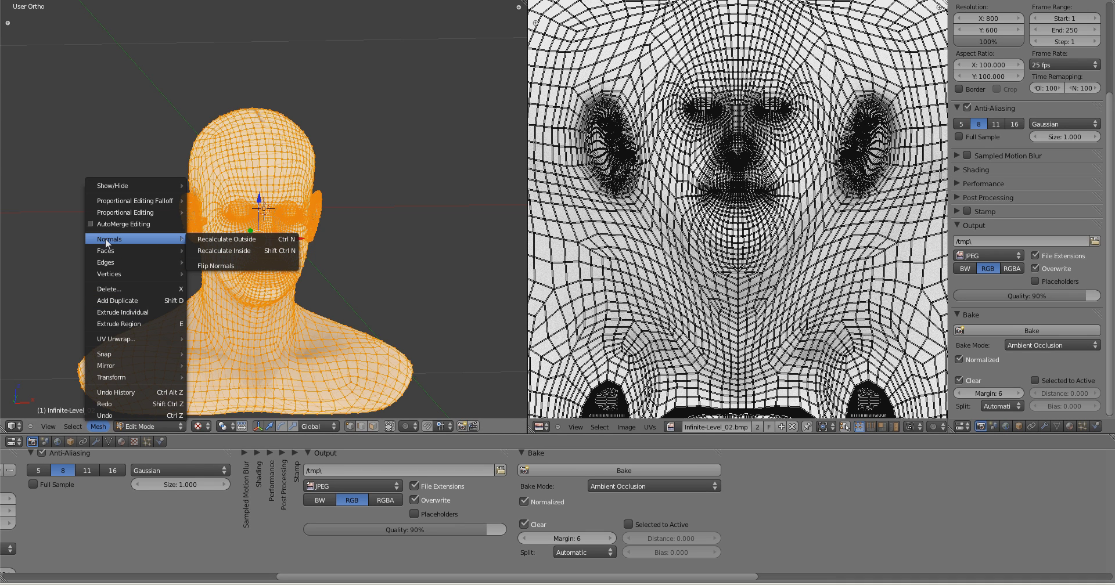
{"action": "left_click", "coordinate": [216, 265]}
{"action": "key", "text": "Tab"}
{"action": "scroll", "coordinate": [308, 326], "scroll_direction": "up", "scroll_amount": 3}
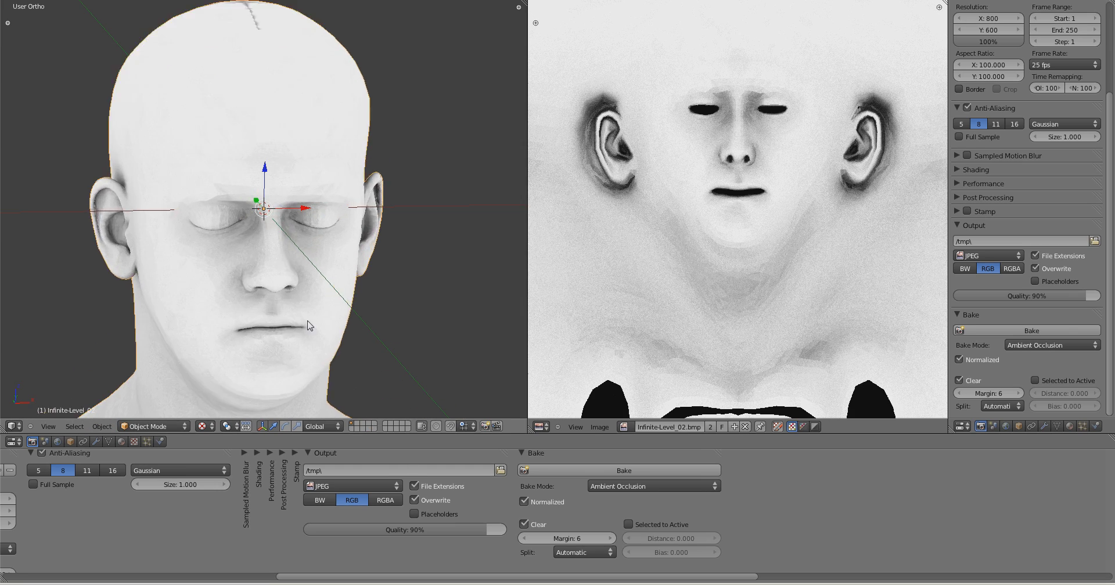
{"action": "scroll", "coordinate": [309, 325], "scroll_direction": "down", "scroll_amount": 2}
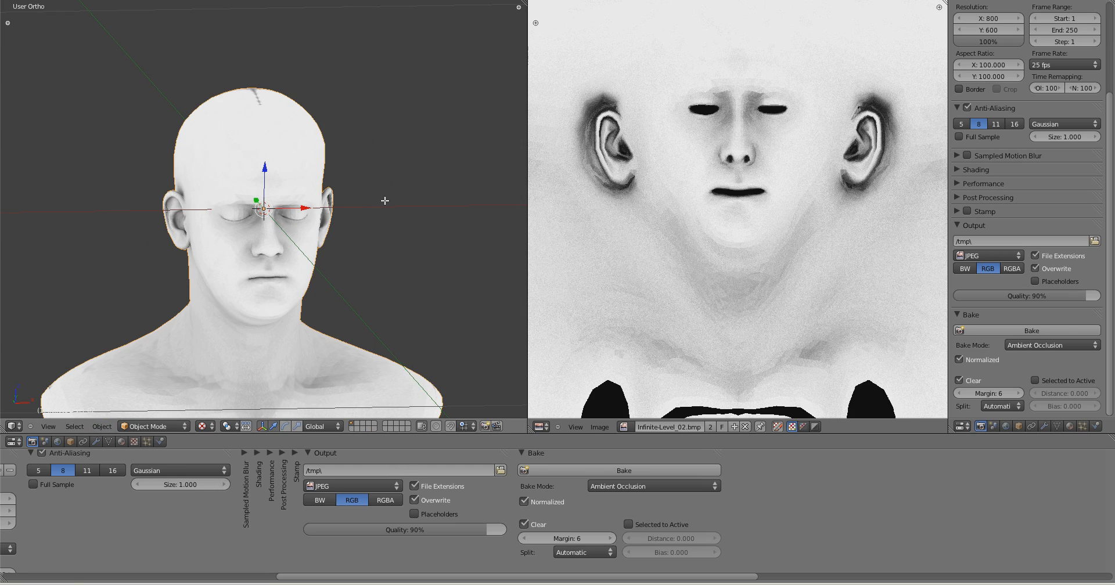
Step: Set the raytraced ambient occlusion samples in the world's Gather settings to 2
{"action": "key", "text": "Tab"}
{"action": "scroll", "coordinate": [1027, 232], "scroll_direction": "up", "scroll_amount": 5}
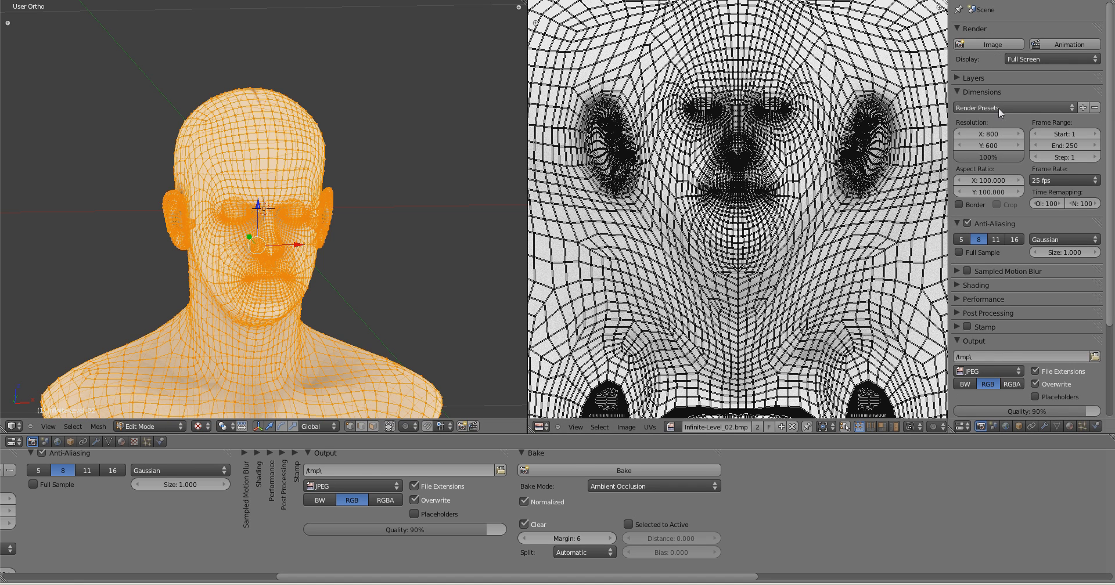
{"action": "scroll", "coordinate": [1004, 349], "scroll_direction": "down", "scroll_amount": 5}
{"action": "right_click", "coordinate": [974, 427]}
{"action": "left_click", "coordinate": [974, 425]}
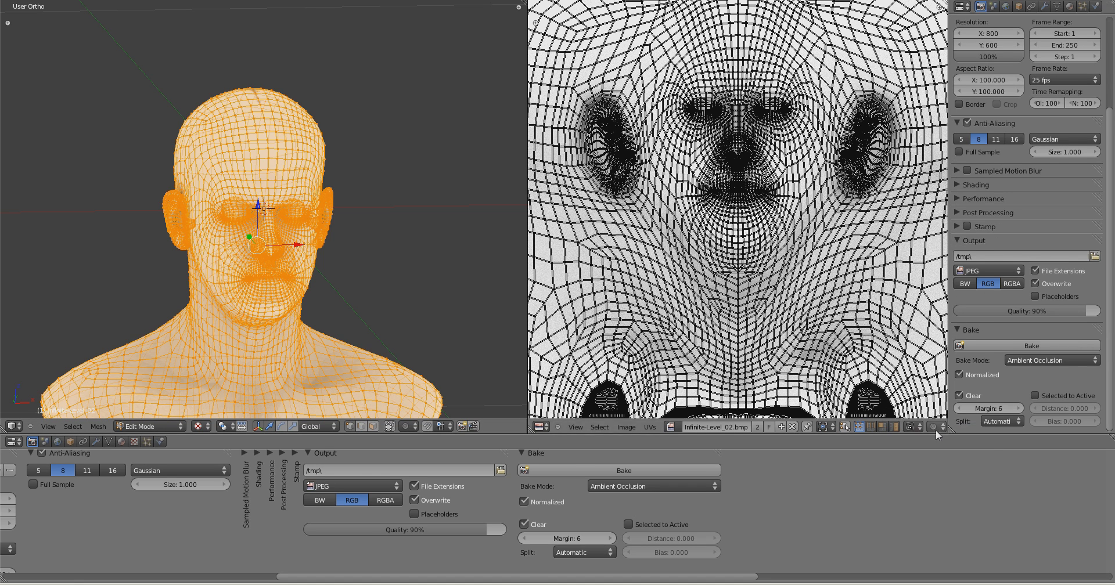
{"action": "left_click", "coordinate": [1006, 5]}
{"action": "scroll", "coordinate": [1053, 273], "scroll_direction": "down", "scroll_amount": 2}
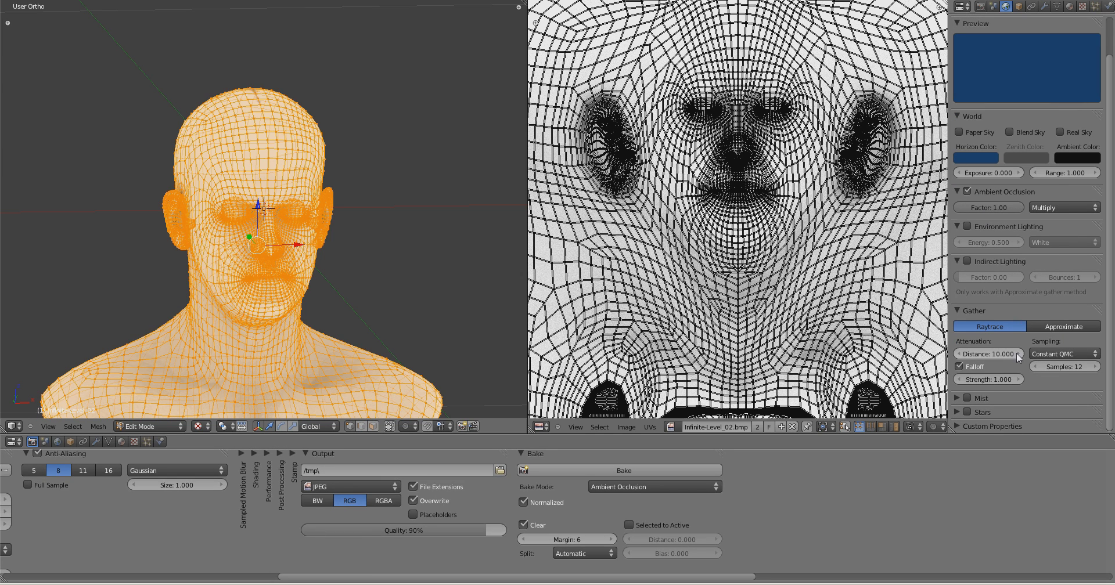
{"action": "left_click", "coordinate": [1074, 366]}
{"action": "key", "text": "BackSpace"}
{"action": "key", "text": "BackSpace"}
{"action": "type", "text": "2"}
{"action": "key", "text": "Return"}
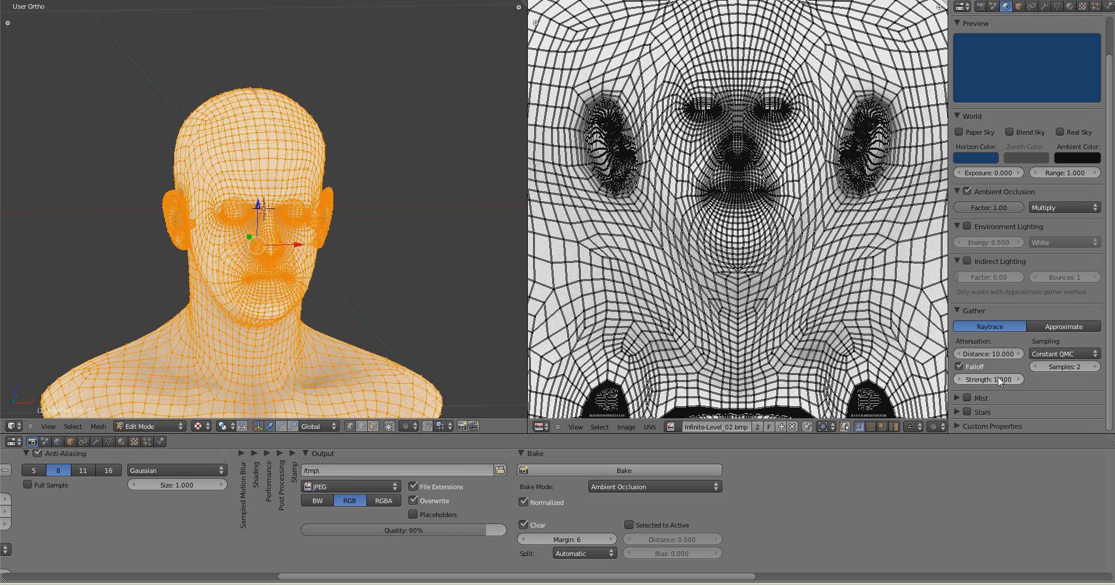
Step: Flip the normals of the entire head mesh inward, return to Object Mode, and view the head from the side
{"action": "key", "text": "Tab"}
{"action": "key", "text": "Tab"}
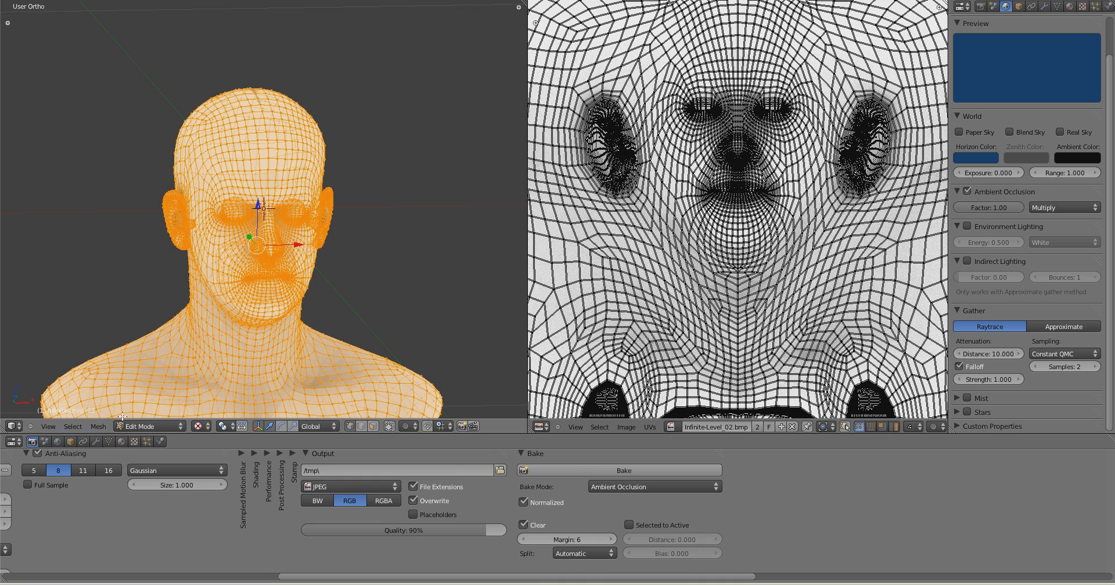
{"action": "left_click", "coordinate": [97, 426]}
{"action": "mouse_move", "coordinate": [110, 239]}
{"action": "left_click", "coordinate": [231, 264]}
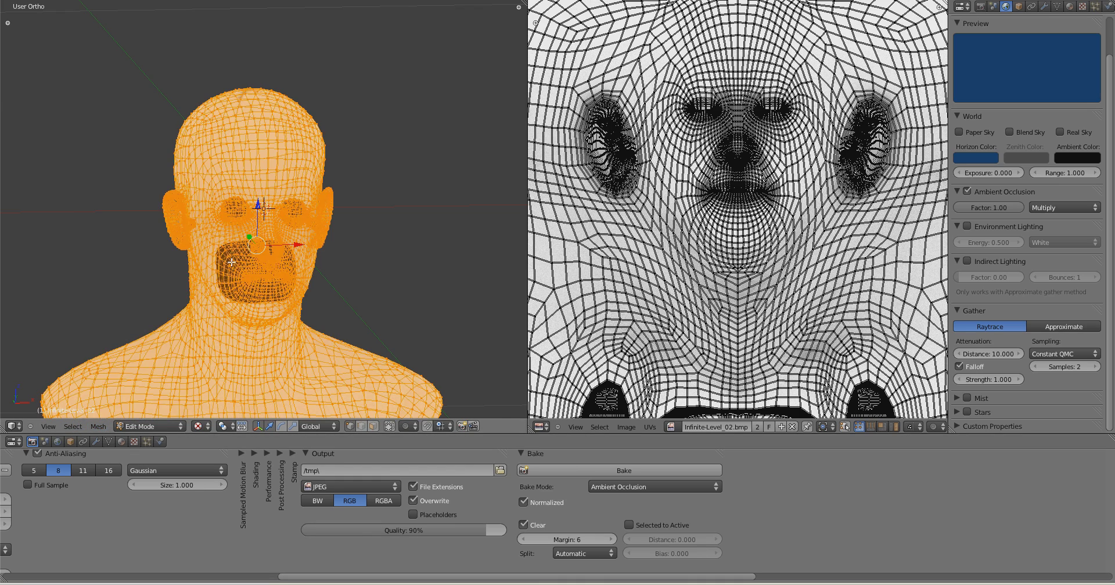
{"action": "key", "text": "Tab"}
{"action": "middle_click_drag", "start_coordinate": [158, 269], "coordinate": [802, 162]}
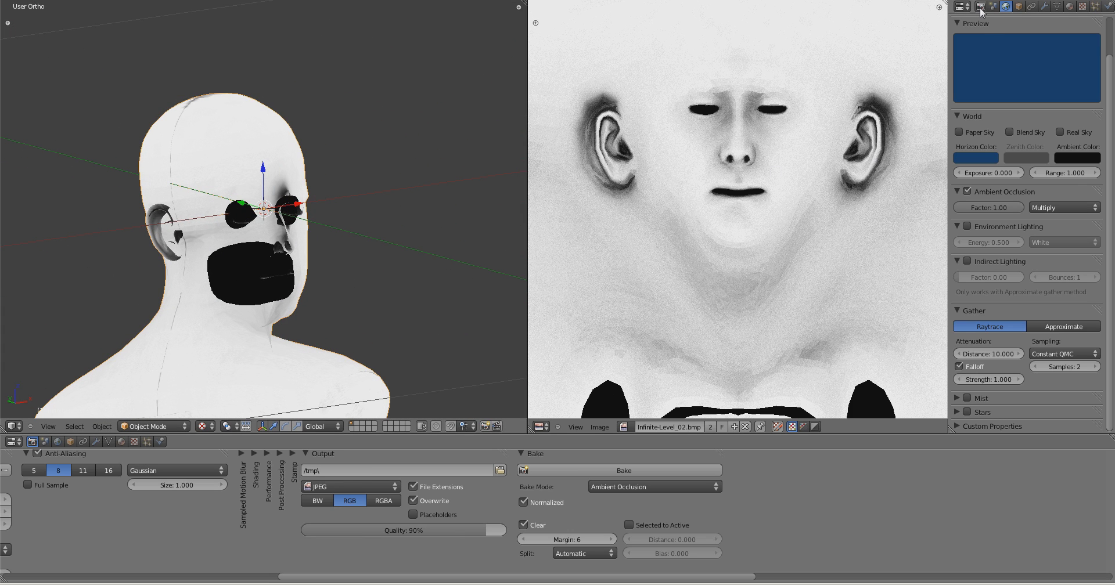
Step: Bake the inverted head's ambient occlusion into the Infinite-Level_02.bmp image from the render settings
{"action": "left_click", "coordinate": [980, 381]}
{"action": "key", "text": "Return"}
{"action": "left_click", "coordinate": [980, 6]}
{"action": "scroll", "coordinate": [1009, 367], "scroll_direction": "down", "scroll_amount": 5}
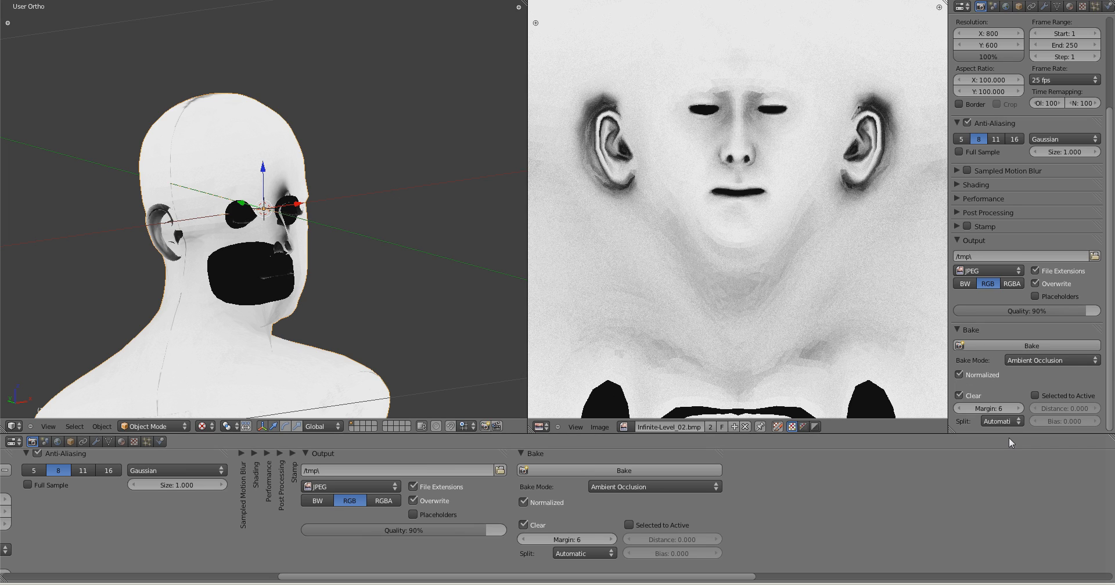
{"action": "left_click", "coordinate": [1042, 345]}
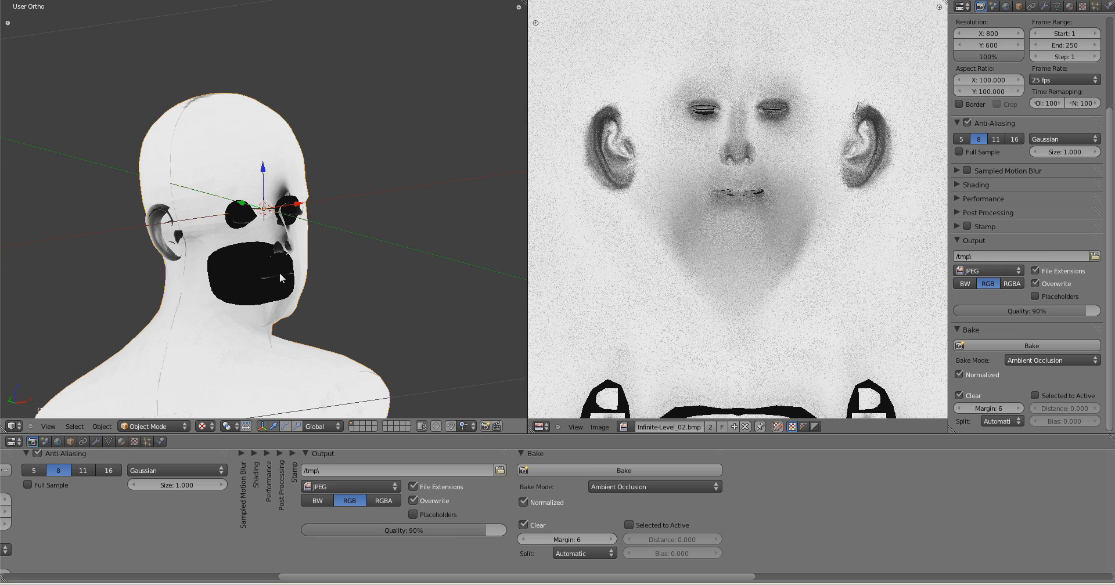
Step: Flip the whole head mesh's normals back outward, return to Object Mode, and inspect the baked shading on the face and ears
{"action": "key", "text": "Tab"}
{"action": "left_click", "coordinate": [99, 426]}
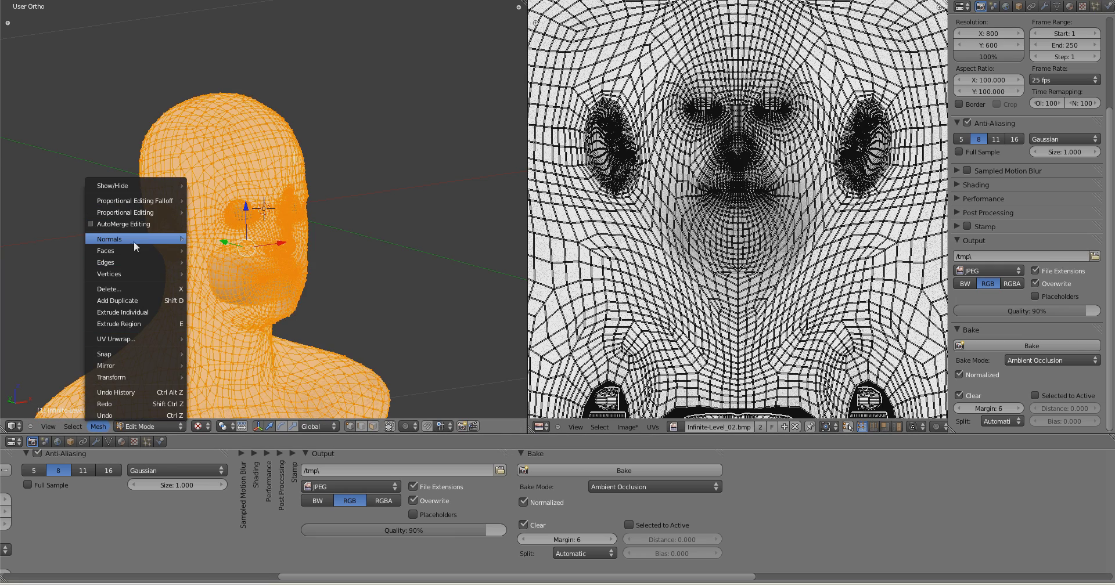
{"action": "mouse_move", "coordinate": [131, 240]}
{"action": "left_click", "coordinate": [221, 269]}
{"action": "key", "text": "Tab"}
{"action": "middle_click_drag", "start_coordinate": [346, 207], "coordinate": [265, 248]}
{"action": "scroll", "coordinate": [303, 246], "scroll_direction": "up", "scroll_amount": 4}
{"action": "scroll", "coordinate": [255, 235], "scroll_direction": "down", "scroll_amount": 2}
{"action": "middle_click_drag", "start_coordinate": [98, 204], "coordinate": [123, 205]}
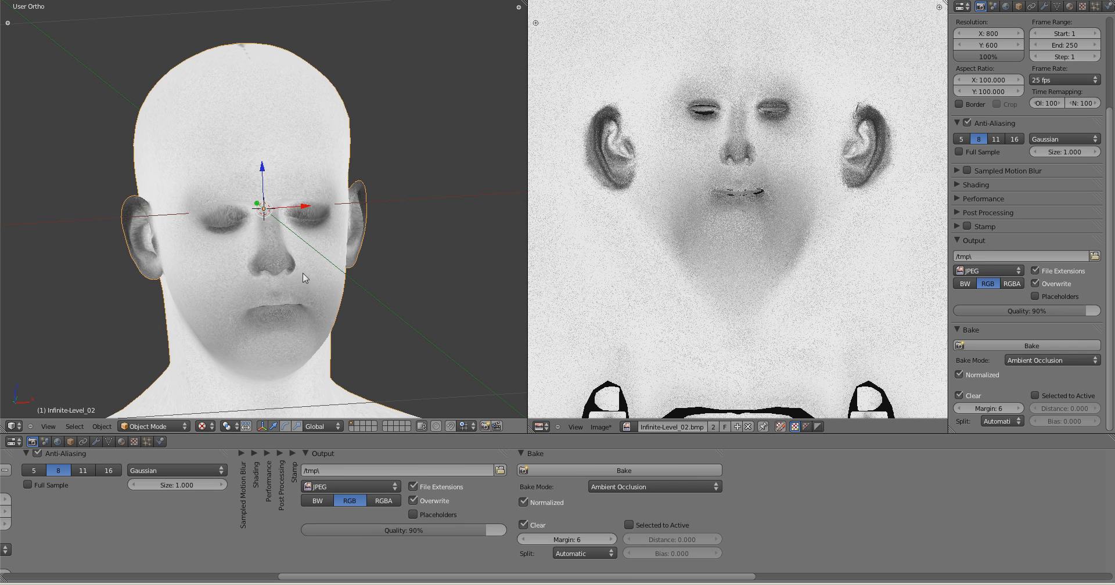
{"action": "middle_click_drag", "start_coordinate": [306, 288], "coordinate": [314, 42]}
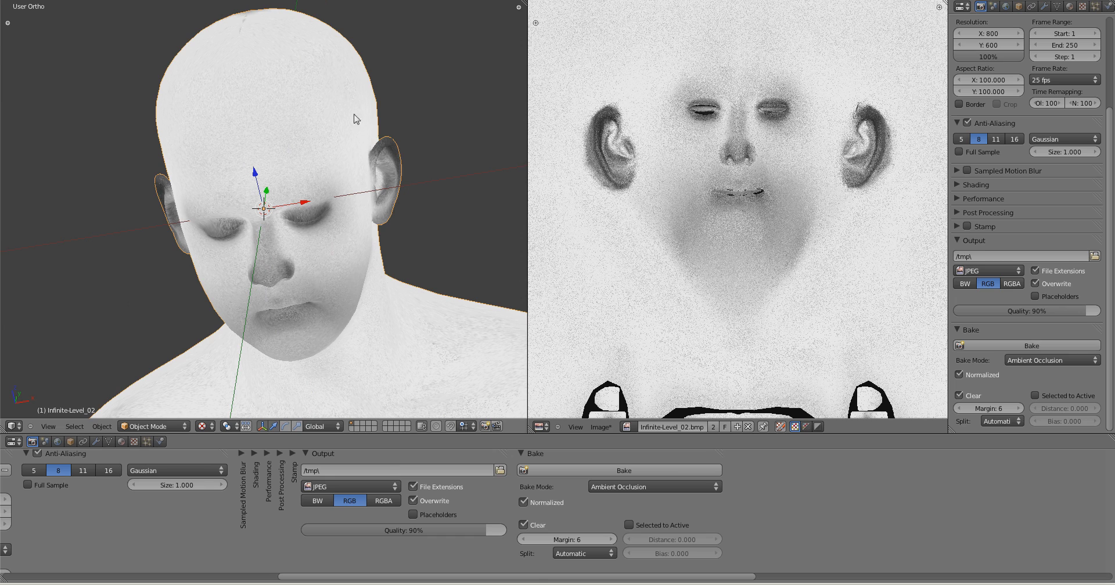
Step: Invert the colors of the baked ambient occlusion image
{"action": "left_click", "coordinate": [598, 428]}
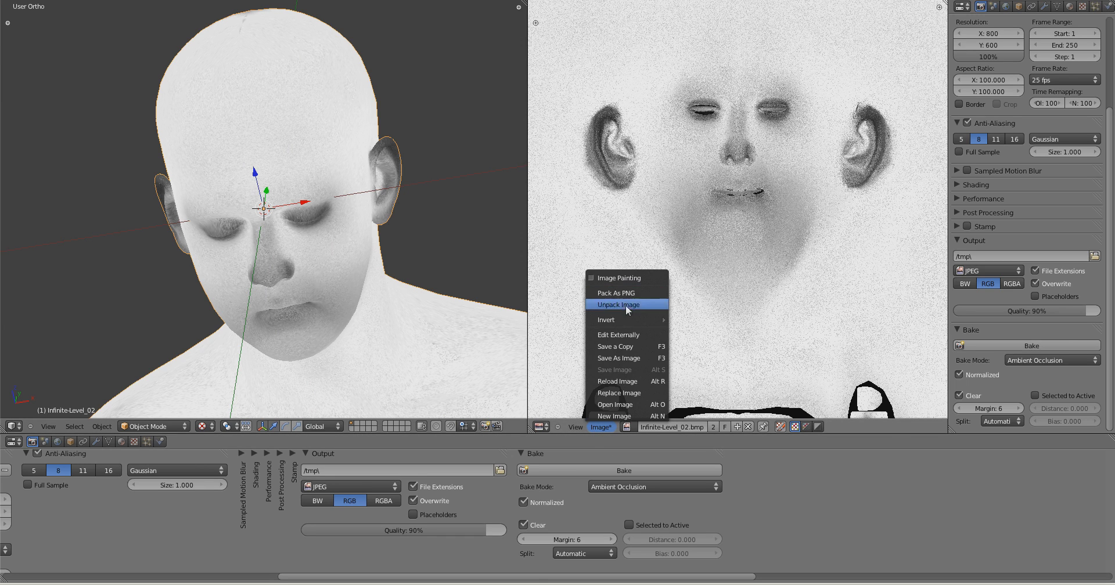
{"action": "mouse_move", "coordinate": [639, 320]}
{"action": "left_click", "coordinate": [706, 319]}
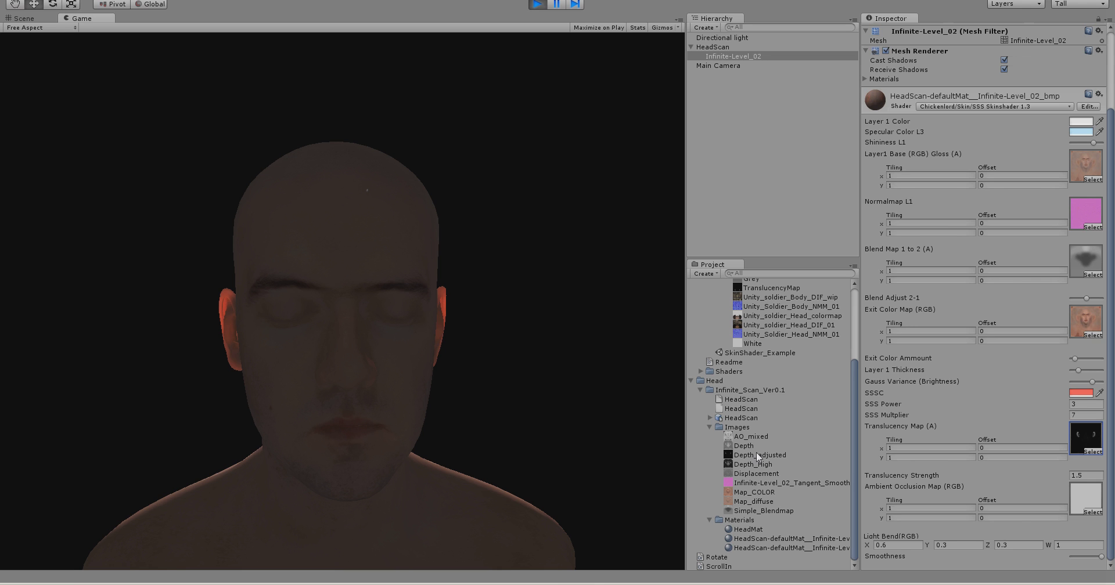
Step: Return to Unity, preview the Depth_High texture, and look at the backlit head in the Scene view before going back to the Game view
{"action": "left_click", "coordinate": [749, 465]}
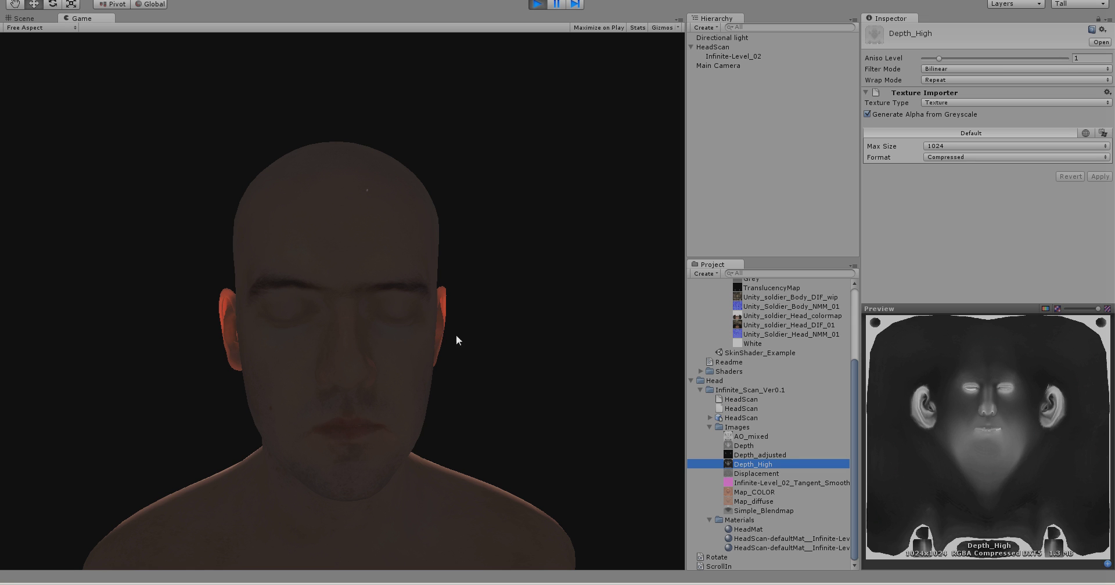
{"action": "left_click", "coordinate": [21, 19]}
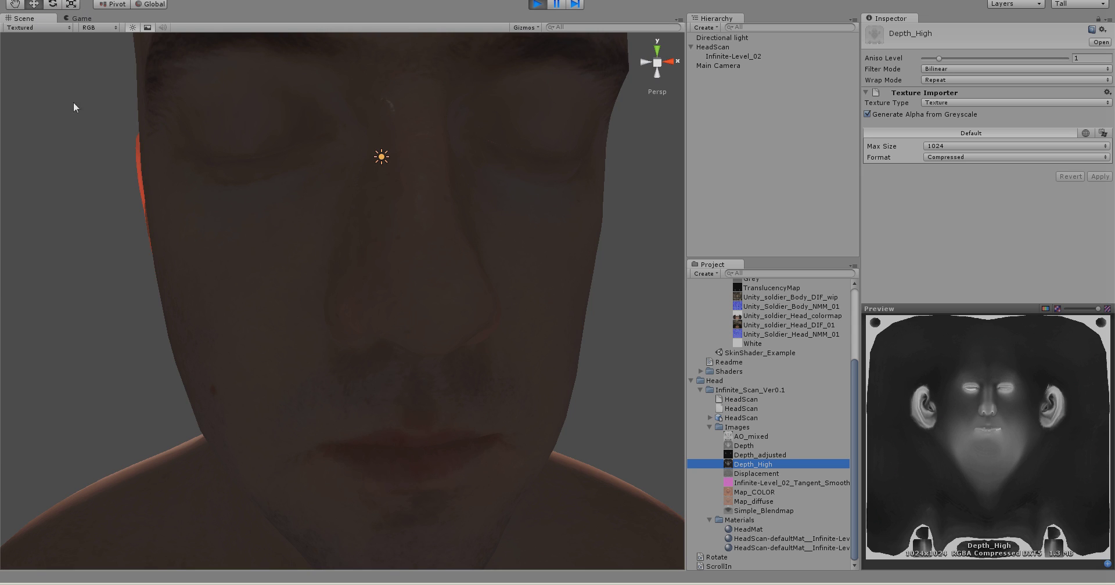
{"action": "left_click_drag", "start_coordinate": [83, 175], "coordinate": [159, 160], "text": "alt"}
{"action": "scroll", "coordinate": [183, 139], "scroll_direction": "down", "scroll_amount": 5}
{"action": "left_click", "coordinate": [82, 28]}
{"action": "left_click", "coordinate": [67, 18]}
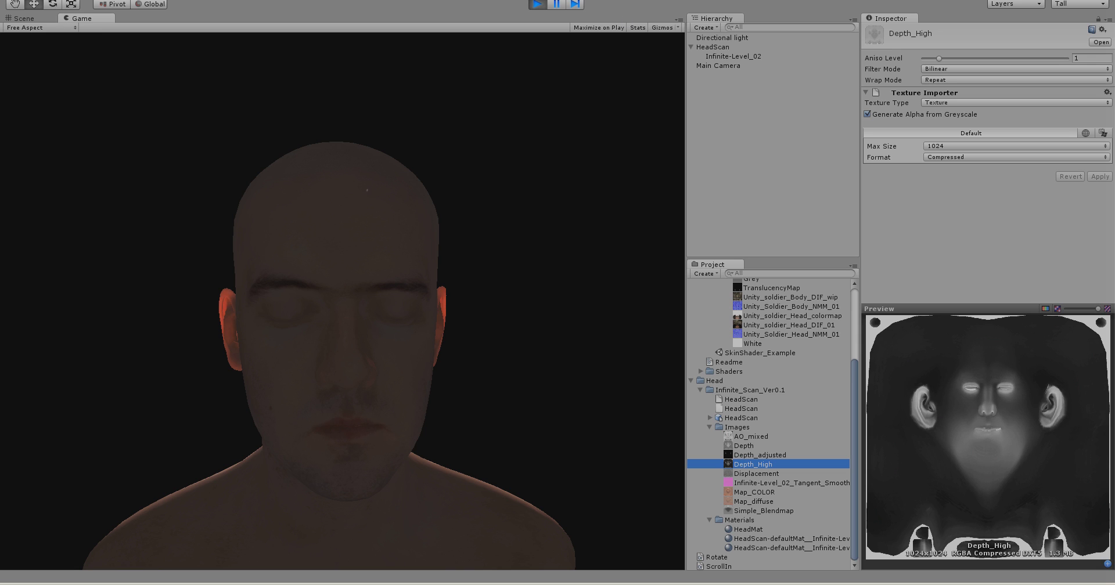
Step: Set the SSSC color of the Infinite-Level_02 material to saturated blue and inspect the ear's translucency from the side in the Scene view
{"action": "left_click", "coordinate": [726, 57]}
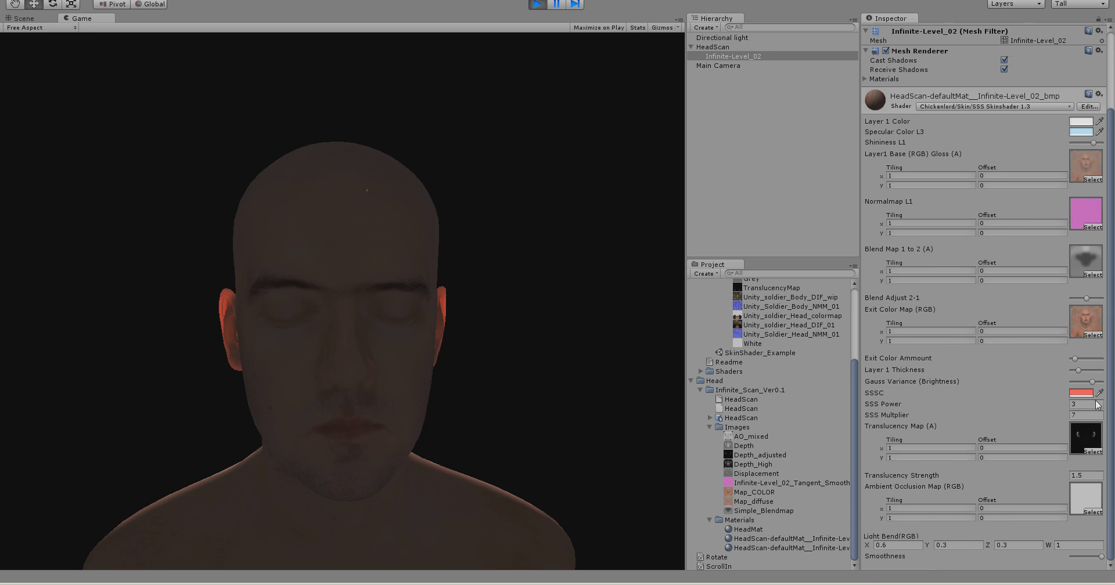
{"action": "left_click", "coordinate": [1079, 394]}
{"action": "left_click_drag", "start_coordinate": [28, 36], "coordinate": [341, 0]}
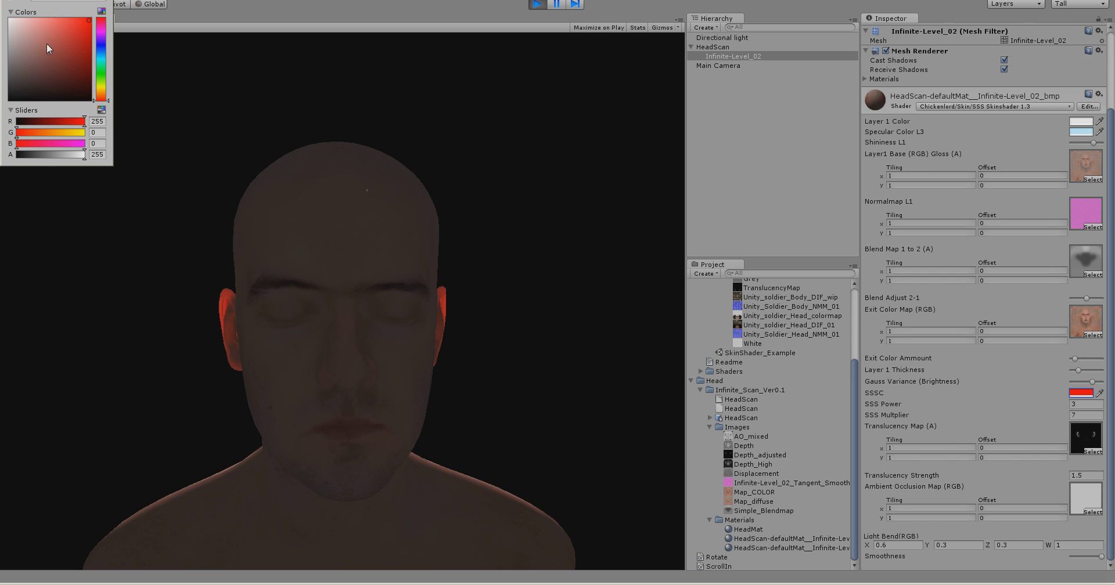
{"action": "left_click_drag", "start_coordinate": [100, 68], "coordinate": [102, 50]}
{"action": "left_click", "coordinate": [383, 167]}
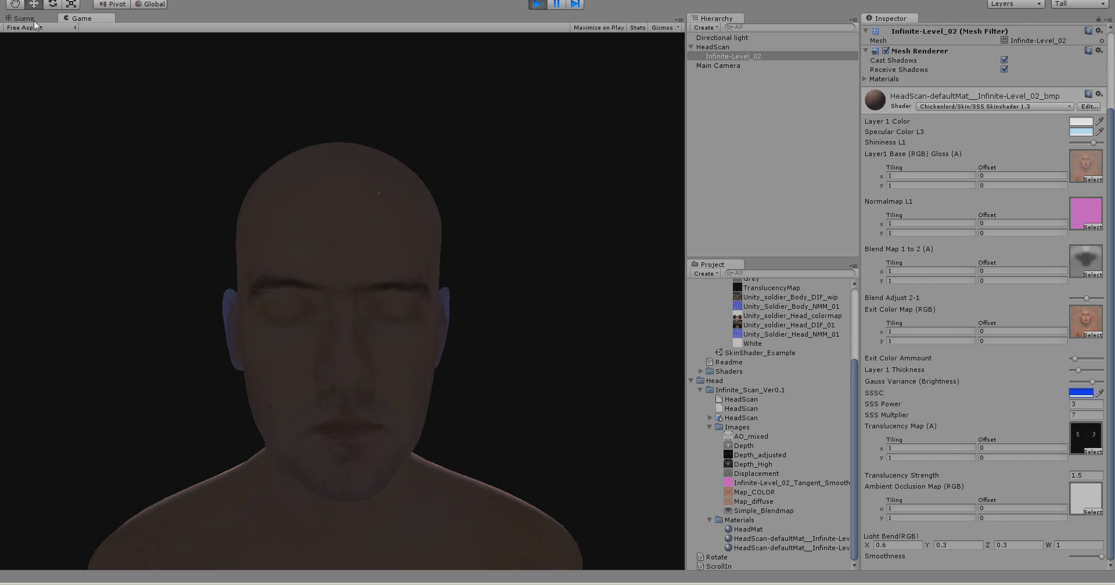
{"action": "left_click", "coordinate": [26, 18]}
{"action": "left_click_drag", "start_coordinate": [175, 88], "coordinate": [511, 214], "text": "alt"}
{"action": "scroll", "coordinate": [511, 215], "scroll_direction": "down", "scroll_amount": 5}
{"action": "left_click", "coordinate": [511, 215]}
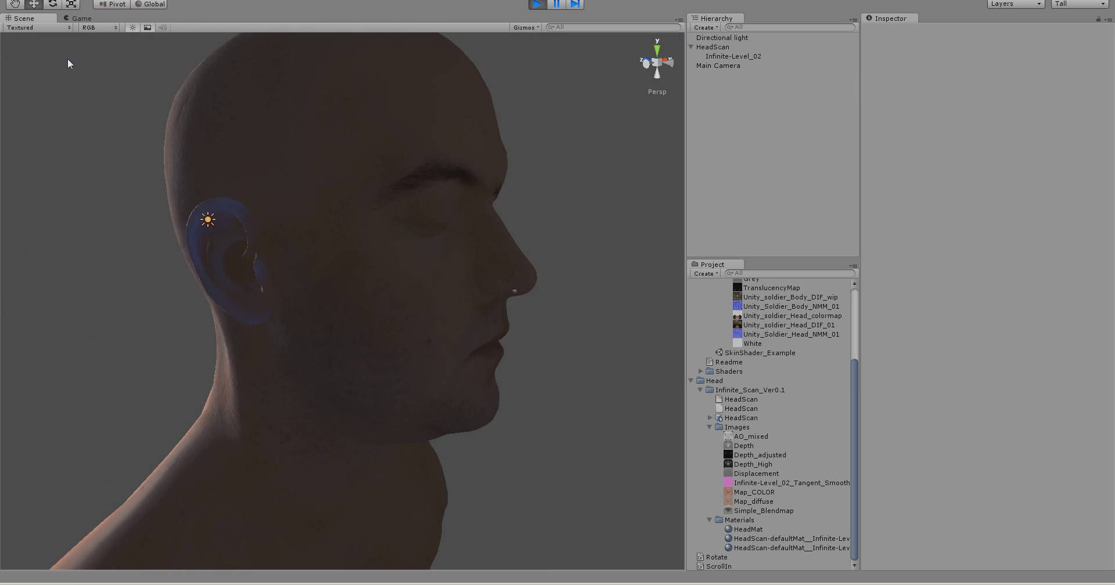
Step: Return to the Game view and set the SSSC color of the Infinite-Level_02 material to orange-red (255, 68, 46)
{"action": "left_click", "coordinate": [69, 16]}
{"action": "left_click", "coordinate": [734, 56]}
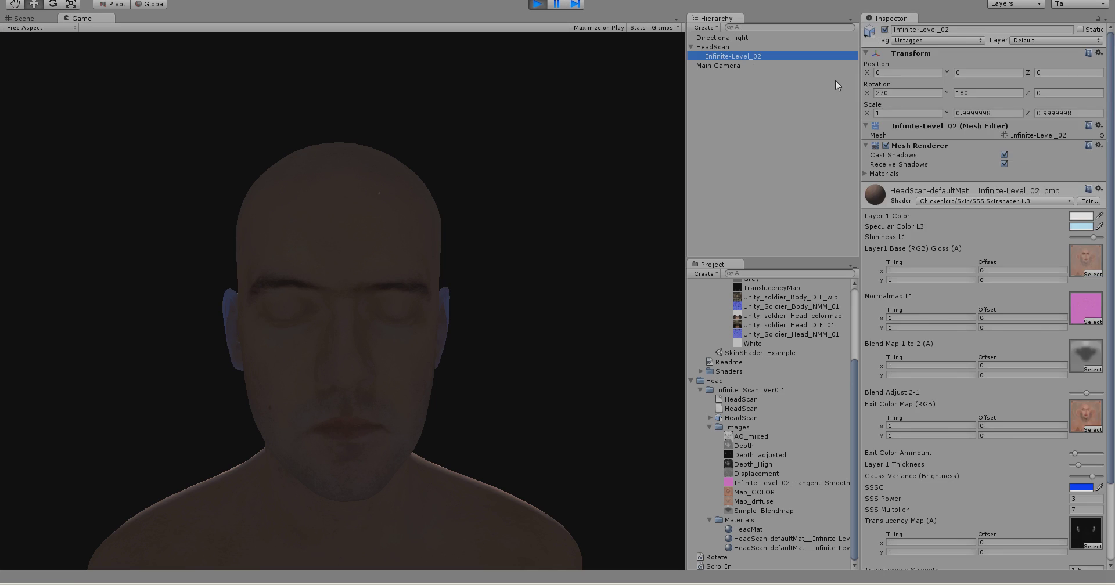
{"action": "scroll", "coordinate": [1092, 233], "scroll_direction": "down", "scroll_amount": 2}
{"action": "left_click", "coordinate": [1081, 393]}
{"action": "mouse_move", "coordinate": [69, 44]}
{"action": "left_mouse_down"}
{"action": "mouse_move", "coordinate": [58, 36]}
{"action": "mouse_move", "coordinate": [87, 7]}
{"action": "mouse_move", "coordinate": [18, 1]}
{"action": "left_mouse_up"}
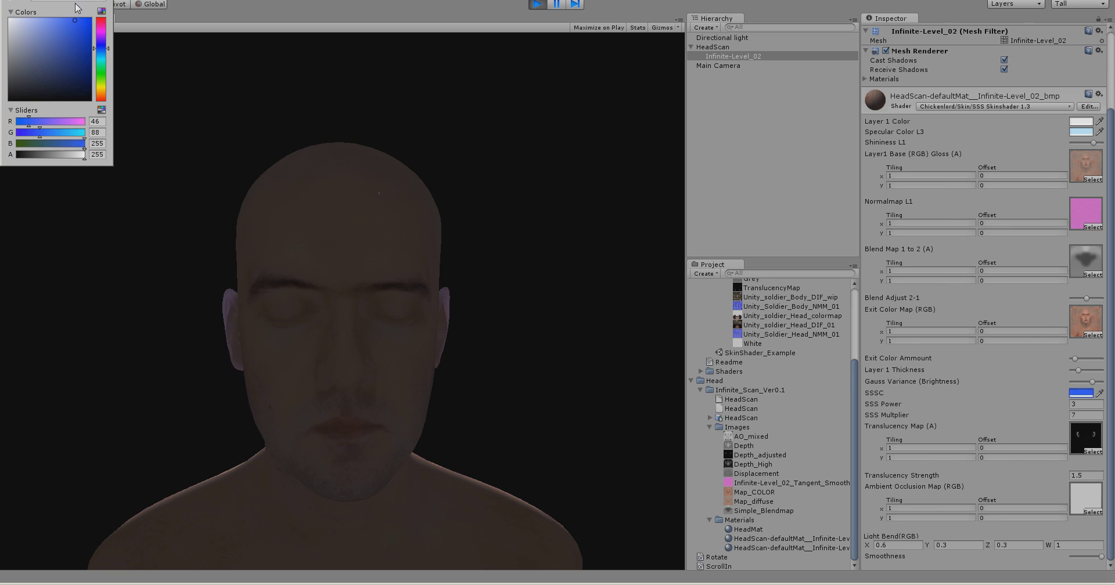
{"action": "left_click", "coordinate": [78, 20]}
{"action": "mouse_move", "coordinate": [102, 72]}
{"action": "left_mouse_down"}
{"action": "mouse_move", "coordinate": [122, 99]}
{"action": "mouse_move", "coordinate": [99, 101]}
{"action": "left_mouse_up"}
{"action": "left_click_drag", "start_coordinate": [53, 18], "coordinate": [75, 15]}
{"action": "left_click", "coordinate": [663, 166]}
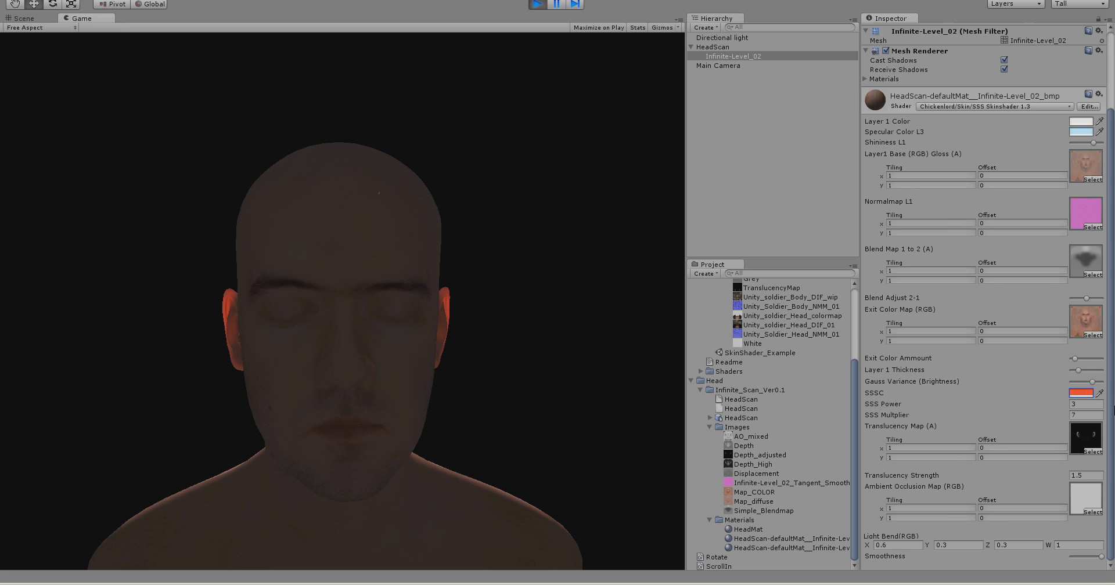
Step: Try an SSS Power of 1 on the face and check the SSSC color values
{"action": "left_click", "coordinate": [1080, 404]}
{"action": "left_click", "coordinate": [525, 170]}
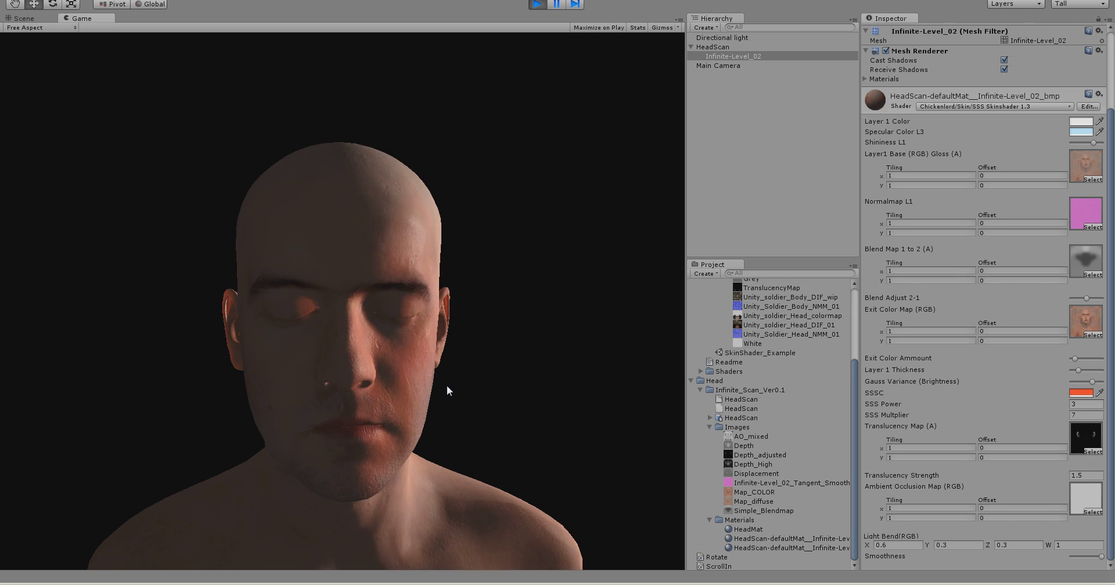
{"action": "left_click", "coordinate": [1081, 404]}
{"action": "type", "text": "1"}
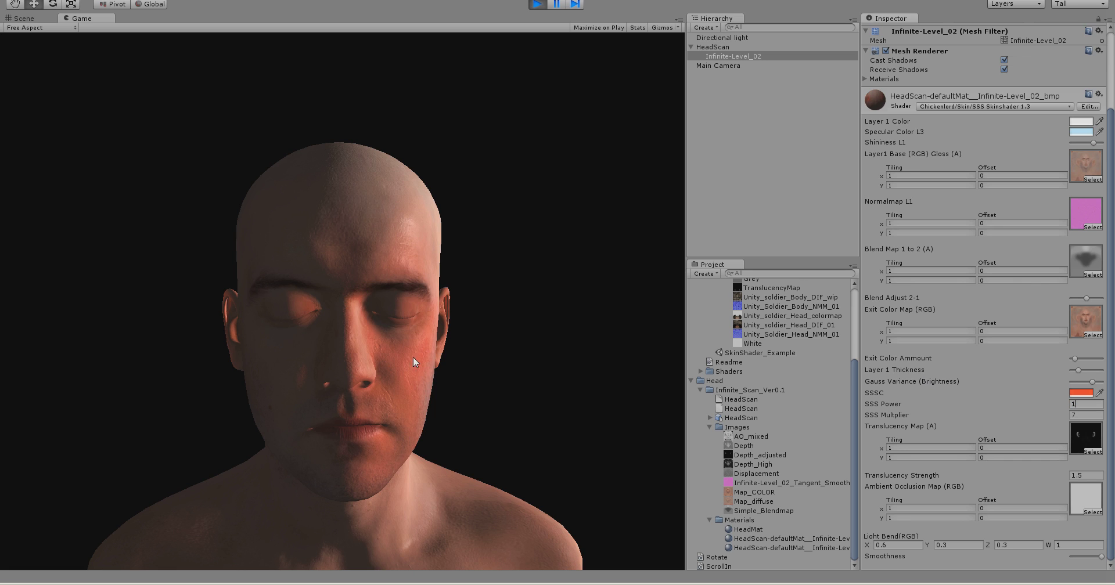
{"action": "left_click", "coordinate": [1082, 393]}
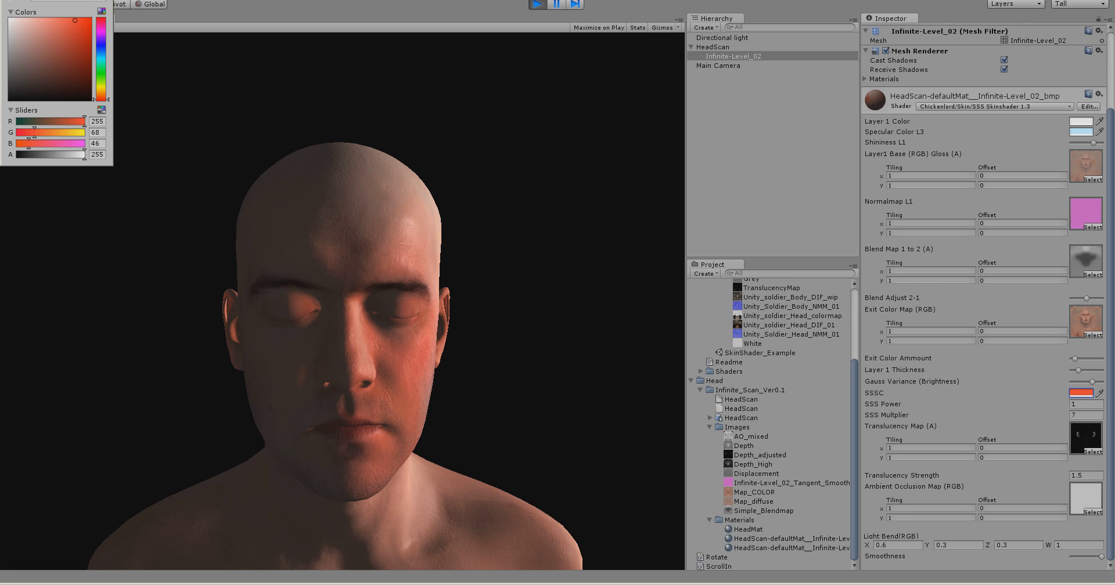
{"action": "left_click", "coordinate": [106, 0]}
Step: Preview the Map_COLOR texture assigned as the exit color map, and return to the Infinite-Level_02 material settings
{"action": "left_click", "coordinate": [1085, 325]}
{"action": "left_click", "coordinate": [723, 493]}
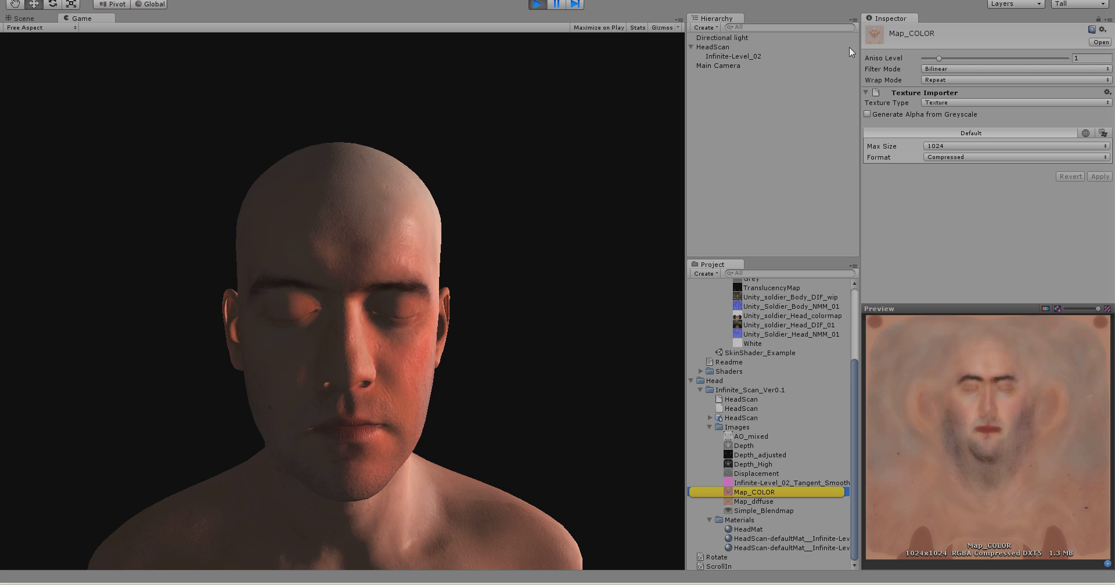
{"action": "left_click", "coordinate": [716, 56]}
{"action": "scroll", "coordinate": [1083, 404], "scroll_direction": "down", "scroll_amount": 3}
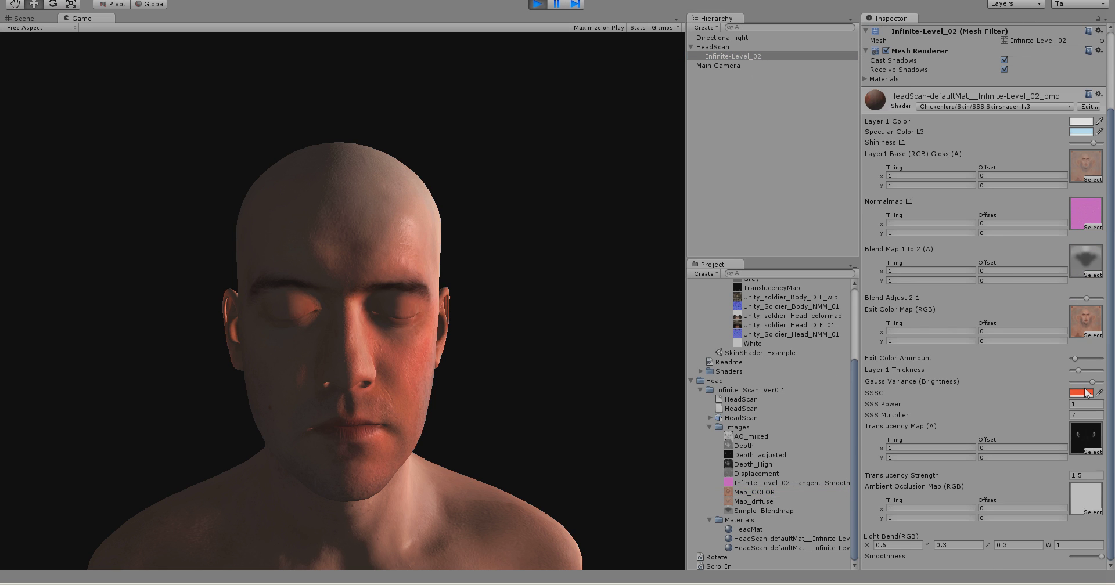
Step: Set the SSS Power to 3 and refine it to 3.5
{"action": "left_click", "coordinate": [1082, 403]}
{"action": "type", "text": "3"}
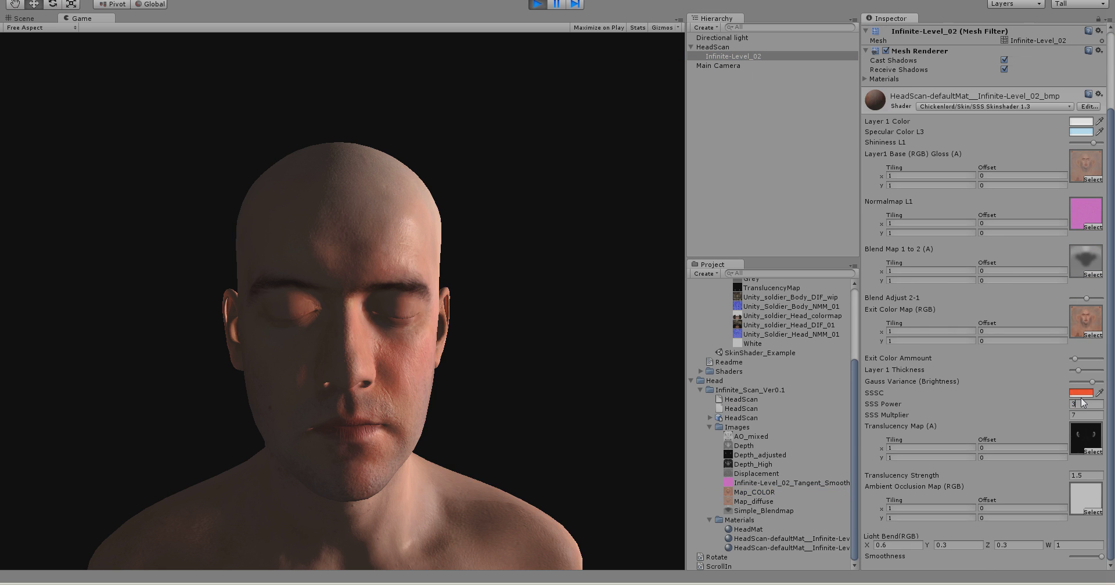
{"action": "key", "text": "Tab"}
{"action": "type", "text": "3.5"}
Step: Try SSS Multiplier values of 1, 2 and 4, and set it back to 7
{"action": "key", "text": "Tab"}
{"action": "type", "text": "1"}
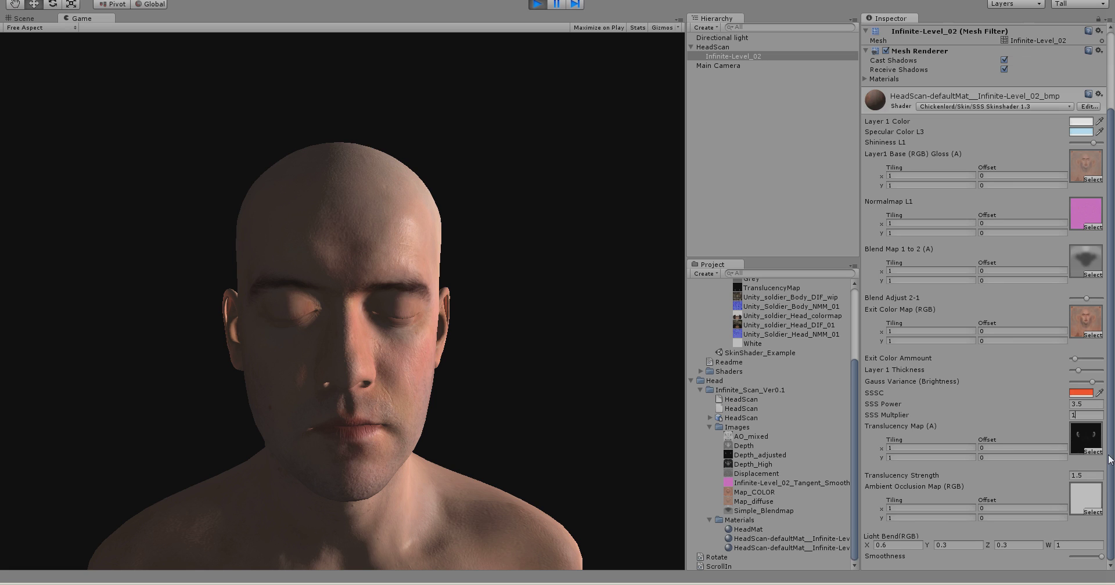
{"action": "key", "text": "BackSpace"}
{"action": "type", "text": "2"}
{"action": "key", "text": "Return"}
{"action": "type", "text": "4"}
{"action": "key", "text": "Return"}
{"action": "type", "text": "7"}
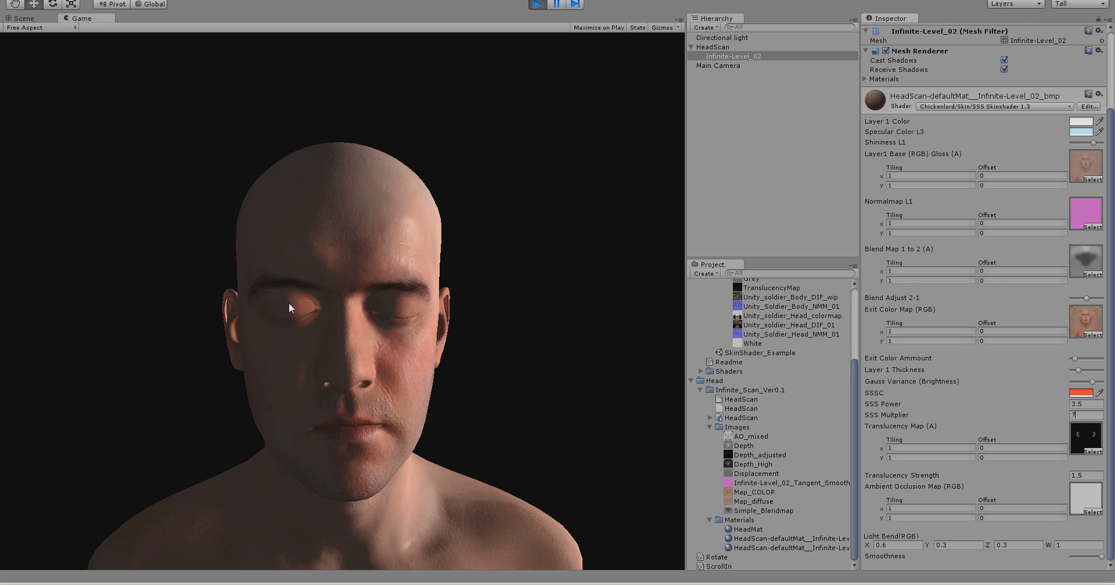
Step: Set the Translucency Strength to 2 and inspect the backlit ear from behind the head
{"action": "left_click", "coordinate": [1089, 477]}
{"action": "type", "text": "2"}
{"action": "left_click_drag", "start_coordinate": [432, 207], "coordinate": [0, 173]}
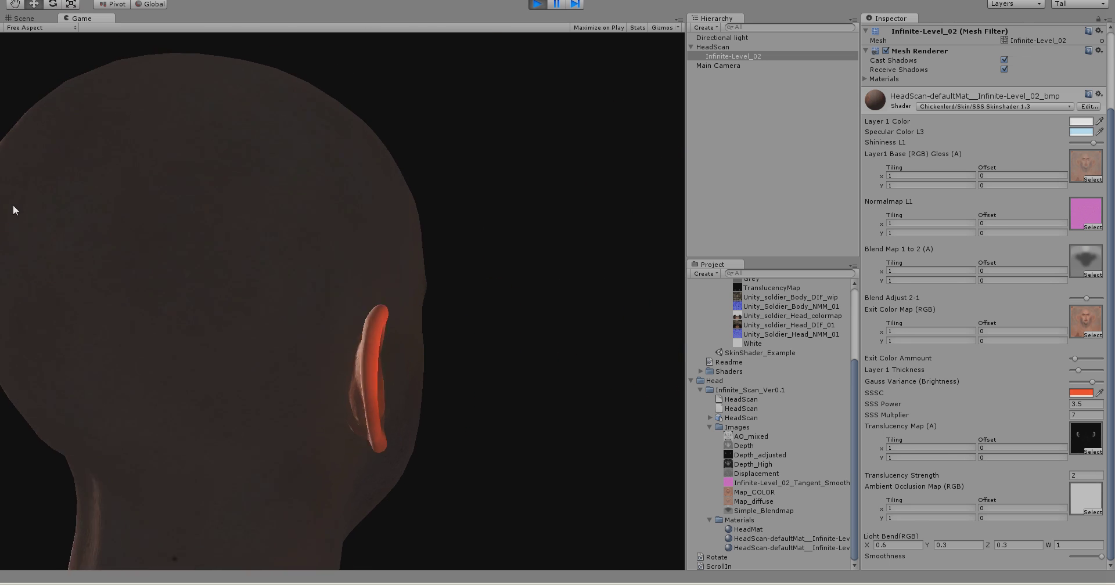
Step: Try Translucency Strengths of 20 and 1 on the backlit ear, and set the value back to 2
{"action": "left_click", "coordinate": [1088, 474]}
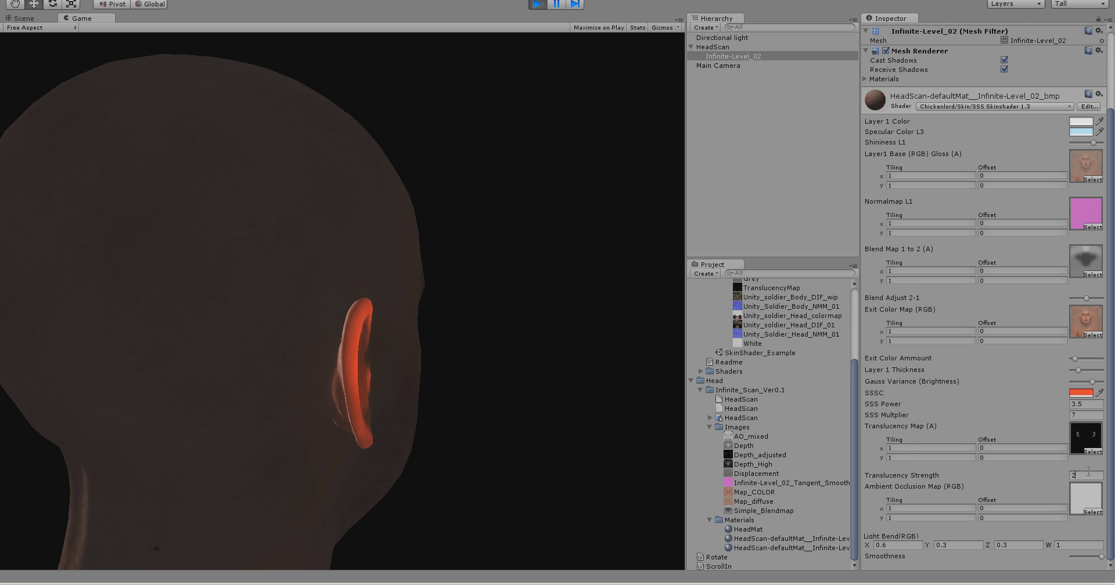
{"action": "type", "text": "0"}
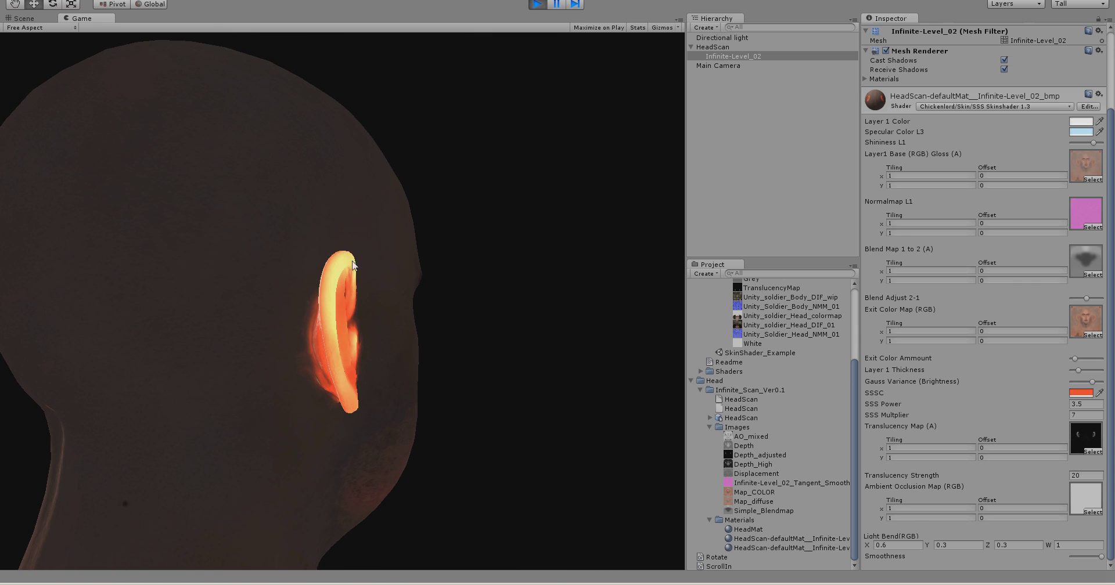
{"action": "left_click_drag", "start_coordinate": [1096, 476], "coordinate": [1026, 471]}
{"action": "type", "text": "2"}
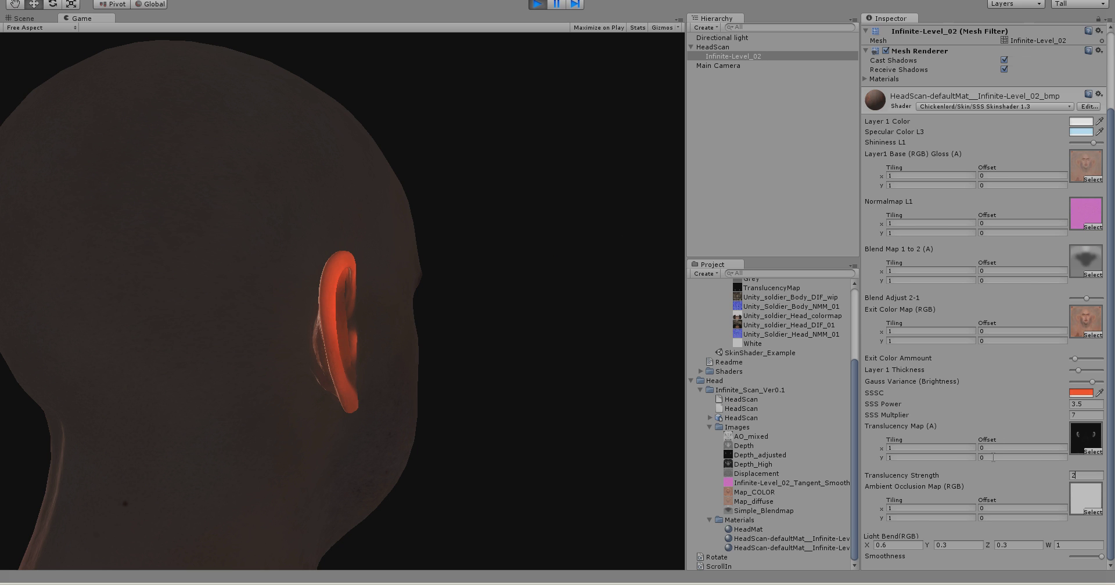
{"action": "key", "text": "BackSpace"}
{"action": "type", "text": "1"}
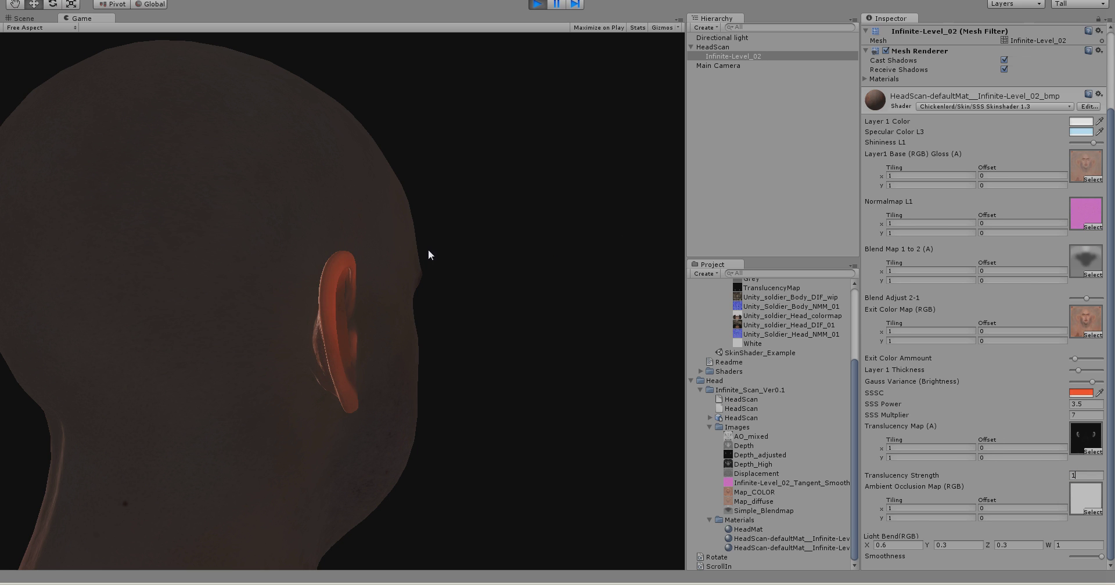
{"action": "mouse_move", "coordinate": [428, 252]}
{"action": "left_mouse_down"}
{"action": "mouse_move", "coordinate": [440, 307]}
{"action": "mouse_move", "coordinate": [487, 271]}
{"action": "mouse_move", "coordinate": [433, 249]}
{"action": "left_mouse_up"}
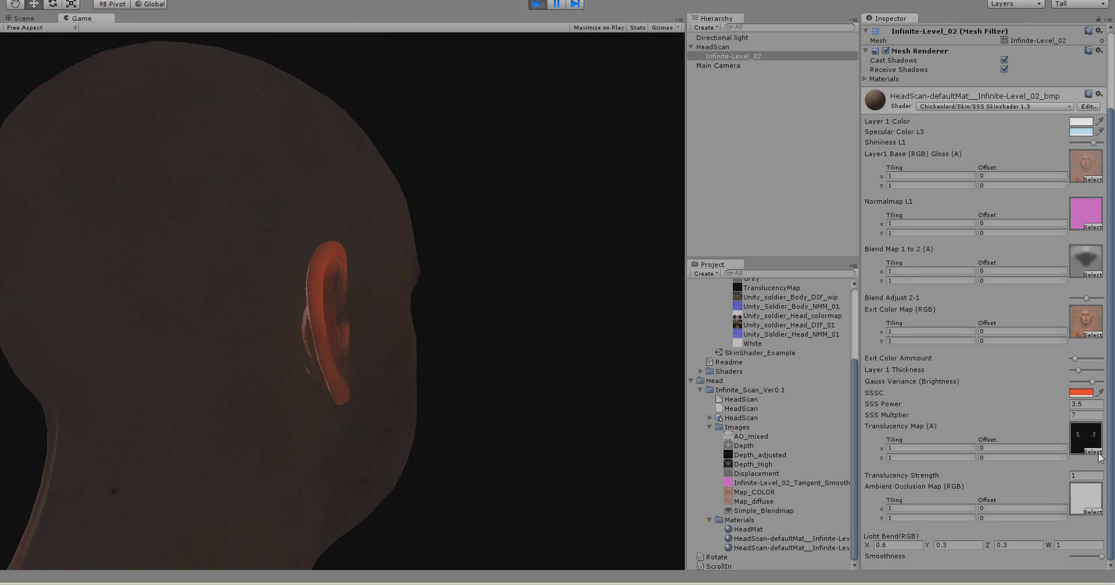
{"action": "left_click", "coordinate": [1086, 476]}
{"action": "type", "text": "2"}
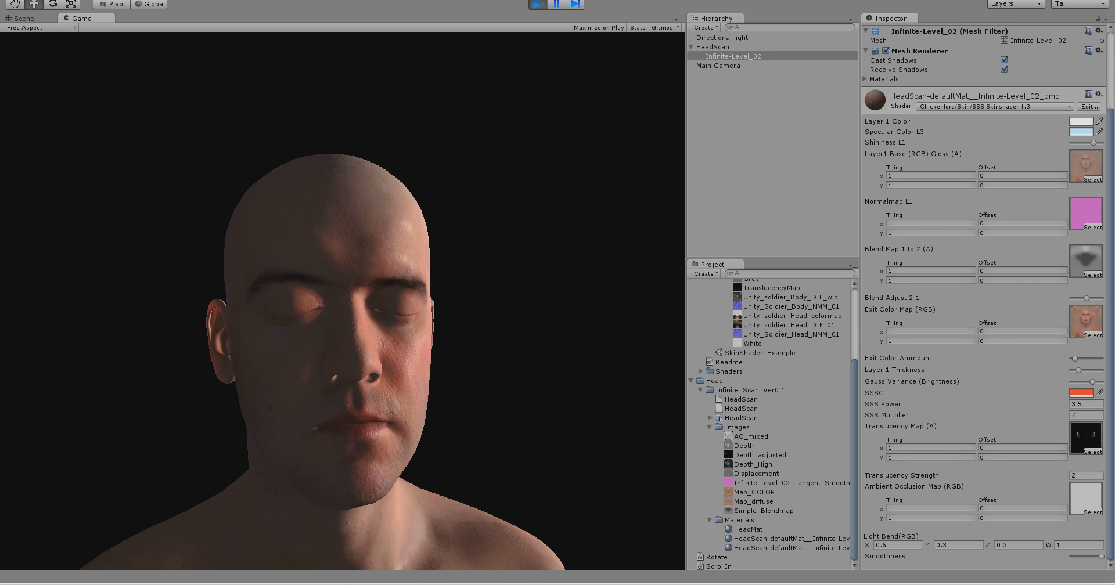
Step: Try Light Bend values of X 0, Y 1 and Z 1, and inspect the shading on the face up close
{"action": "left_click", "coordinate": [883, 545]}
{"action": "left_click_drag", "start_coordinate": [380, 357], "coordinate": [640, 441]}
{"action": "left_click", "coordinate": [895, 545]}
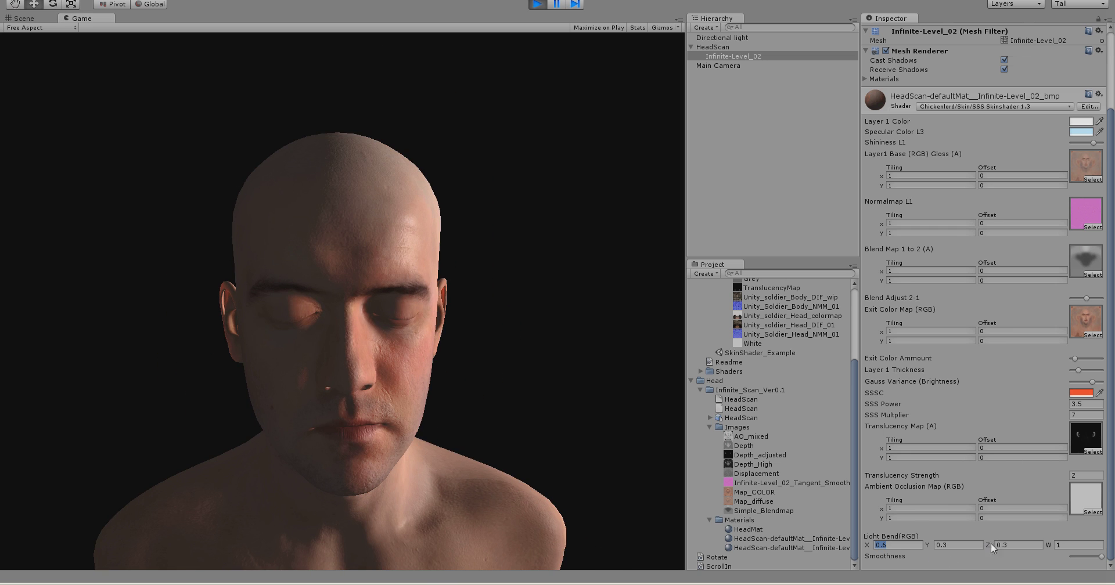
{"action": "type", "text": "0"}
{"action": "key", "text": "Tab"}
{"action": "type", "text": "1"}
{"action": "key", "text": "Tab"}
{"action": "type", "text": "1"}
{"action": "left_click_drag", "start_coordinate": [407, 302], "coordinate": [235, 295]}
{"action": "scroll", "coordinate": [361, 388], "scroll_direction": "up", "scroll_amount": 3}
{"action": "left_click_drag", "start_coordinate": [361, 388], "coordinate": [484, 190]}
Step: Set the Light Bend values to X 0.6, Y 0.3 and Z 0.1
{"action": "left_click", "coordinate": [907, 547]}
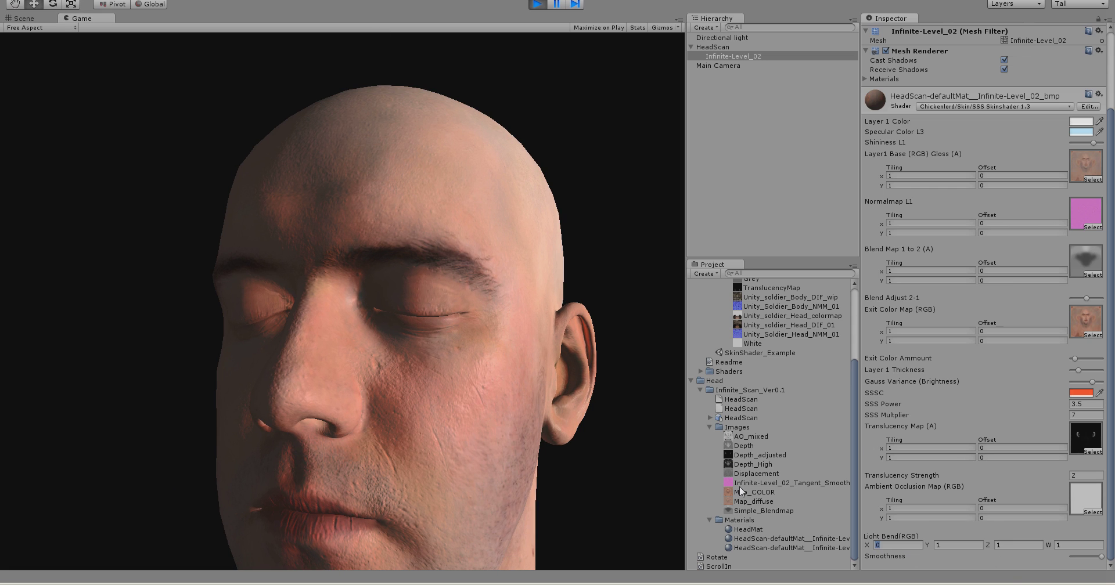
{"action": "type", "text": "0.6"}
{"action": "key", "text": "Tab"}
{"action": "type", "text": "0.3"}
{"action": "key", "text": "Tab"}
{"action": "type", "text": "0.1"}
{"action": "key", "text": "Tab"}
Step: Try the Smoothness at its minimum, and set it back to its maximum
{"action": "mouse_move", "coordinate": [1099, 557]}
{"action": "left_mouse_down"}
{"action": "mouse_move", "coordinate": [976, 566]}
{"action": "mouse_move", "coordinate": [1110, 568]}
{"action": "mouse_move", "coordinate": [1098, 557]}
{"action": "mouse_move", "coordinate": [1101, 581]}
{"action": "mouse_move", "coordinate": [1084, 563]}
{"action": "mouse_move", "coordinate": [1044, 567]}
{"action": "left_mouse_up"}
{"action": "mouse_move", "coordinate": [81, 244]}
{"action": "left_mouse_down"}
{"action": "mouse_move", "coordinate": [136, 300]}
{"action": "mouse_move", "coordinate": [84, 246]}
{"action": "left_mouse_up"}
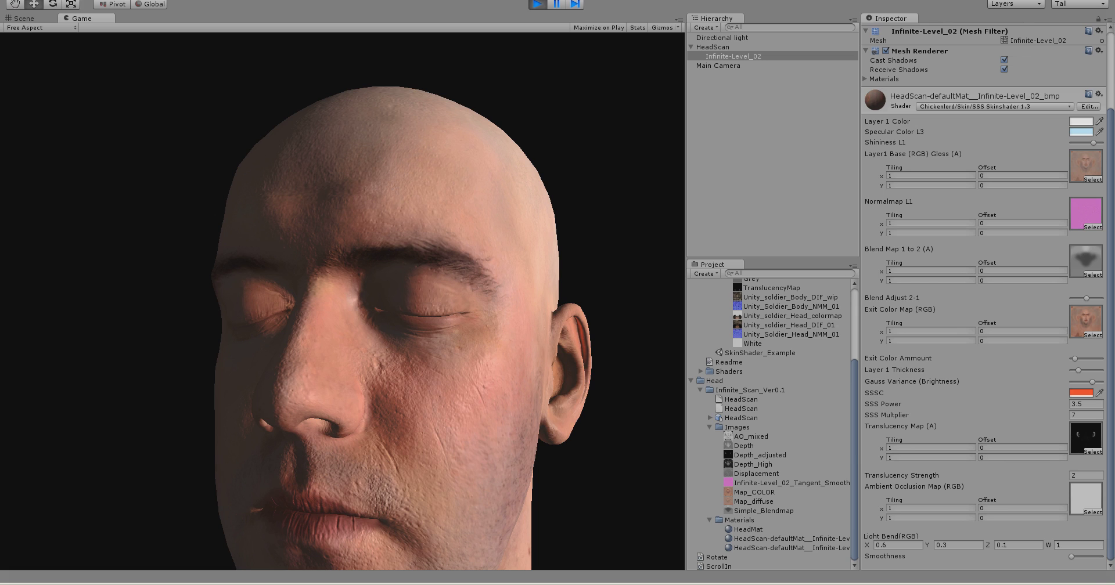
{"action": "left_click_drag", "start_coordinate": [1072, 557], "coordinate": [1101, 557]}
Step: Adjust Specular Color L3 to a pale blue while inspecting the highlights on the face from several angles
{"action": "scroll", "coordinate": [1080, 192], "scroll_direction": "up", "scroll_amount": 3}
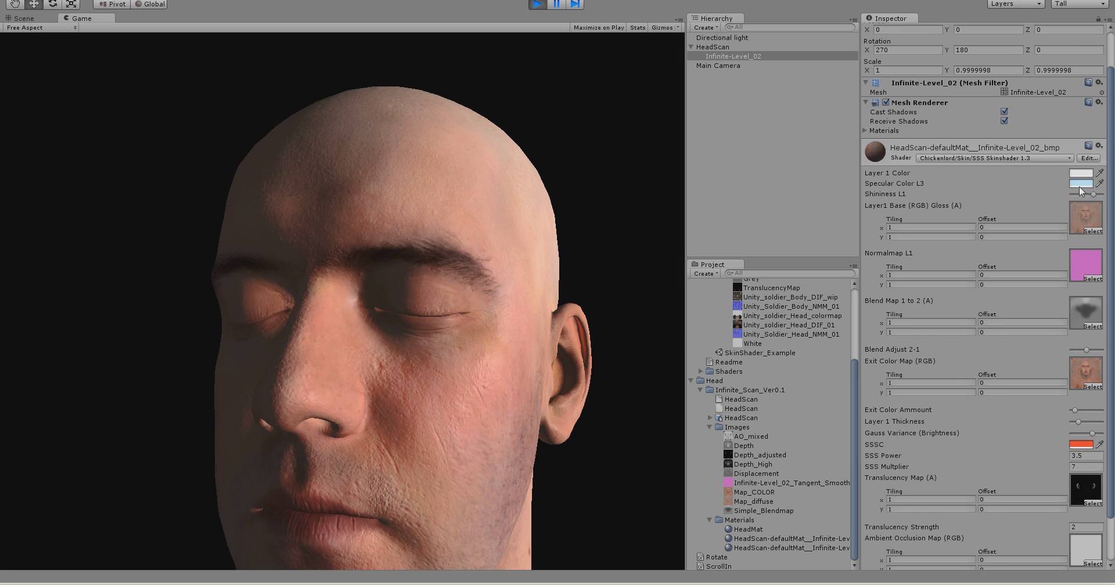
{"action": "left_click", "coordinate": [1079, 186]}
{"action": "left_click_drag", "start_coordinate": [340, 138], "coordinate": [265, 197]}
{"action": "left_click", "coordinate": [1076, 184]}
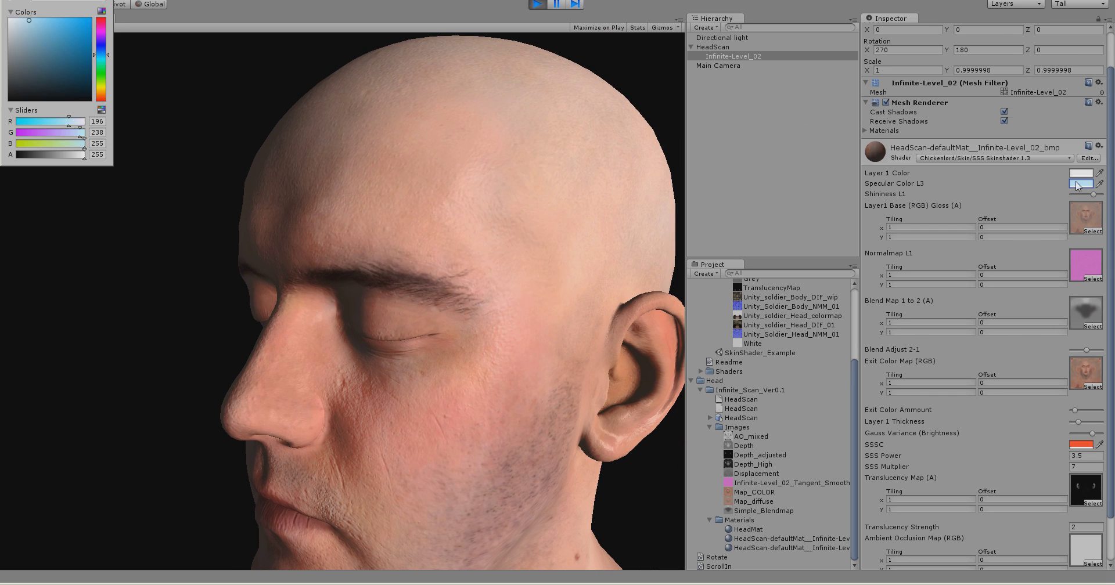
{"action": "mouse_move", "coordinate": [29, 25]}
{"action": "left_mouse_down"}
{"action": "mouse_move", "coordinate": [1, 1]}
{"action": "mouse_move", "coordinate": [17, 4]}
{"action": "mouse_move", "coordinate": [6, 4]}
{"action": "mouse_move", "coordinate": [3, 85]}
{"action": "mouse_move", "coordinate": [6, 5]}
{"action": "mouse_move", "coordinate": [25, 10]}
{"action": "left_mouse_up"}
{"action": "left_click_drag", "start_coordinate": [361, 181], "coordinate": [485, 204]}
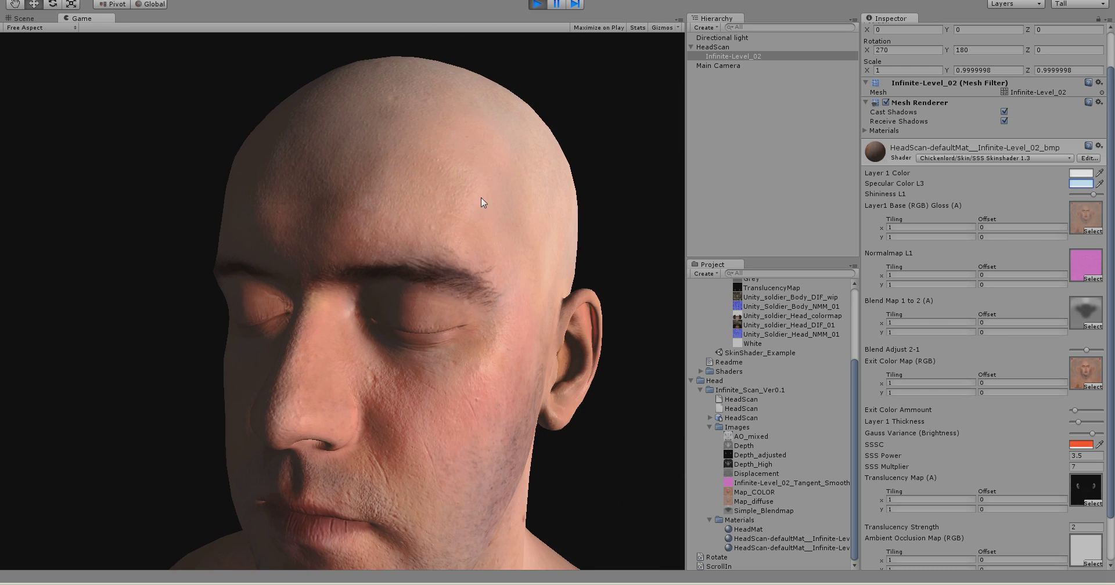
{"action": "left_click", "coordinate": [1081, 183]}
{"action": "left_click_drag", "start_coordinate": [287, 139], "coordinate": [262, 137]}
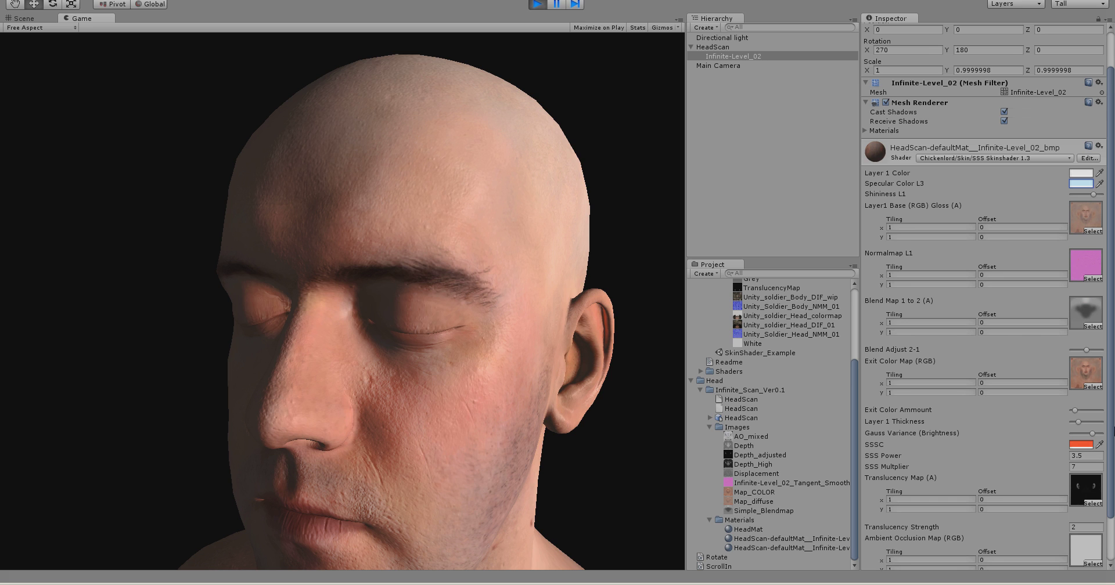
Step: Raise the Gauss Variance (Brightness) to its maximum and bring Layer 1 Thickness down to its minimum
{"action": "mouse_move", "coordinate": [1092, 434]}
{"action": "left_mouse_down"}
{"action": "mouse_move", "coordinate": [1051, 426]}
{"action": "mouse_move", "coordinate": [1054, 445]}
{"action": "mouse_move", "coordinate": [1102, 433]}
{"action": "left_mouse_up"}
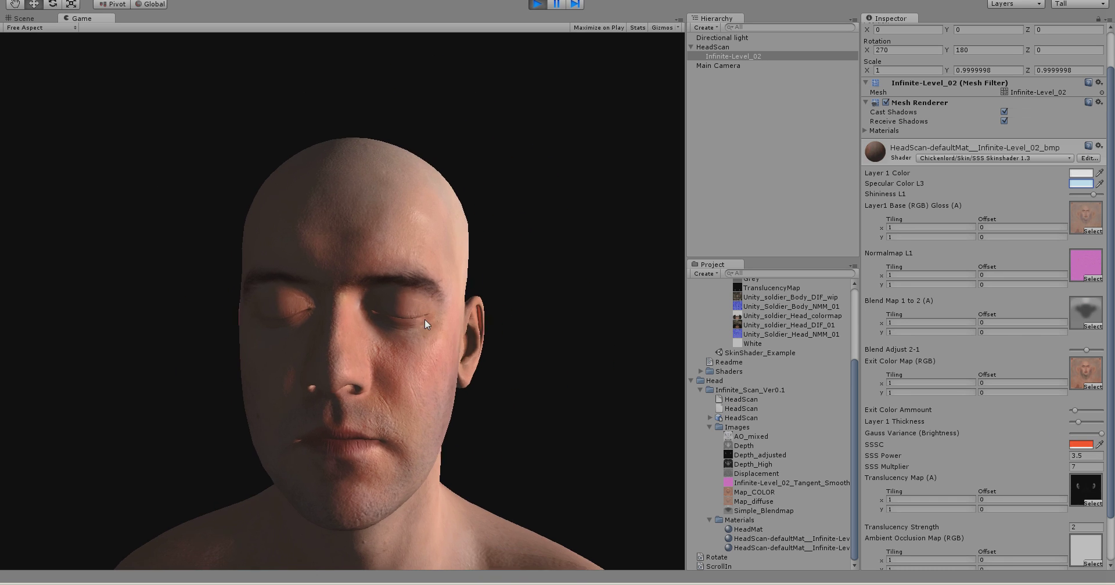
{"action": "mouse_move", "coordinate": [1101, 433]}
{"action": "left_mouse_down"}
{"action": "mouse_move", "coordinate": [1063, 440]}
{"action": "mouse_move", "coordinate": [1103, 437]}
{"action": "left_mouse_up"}
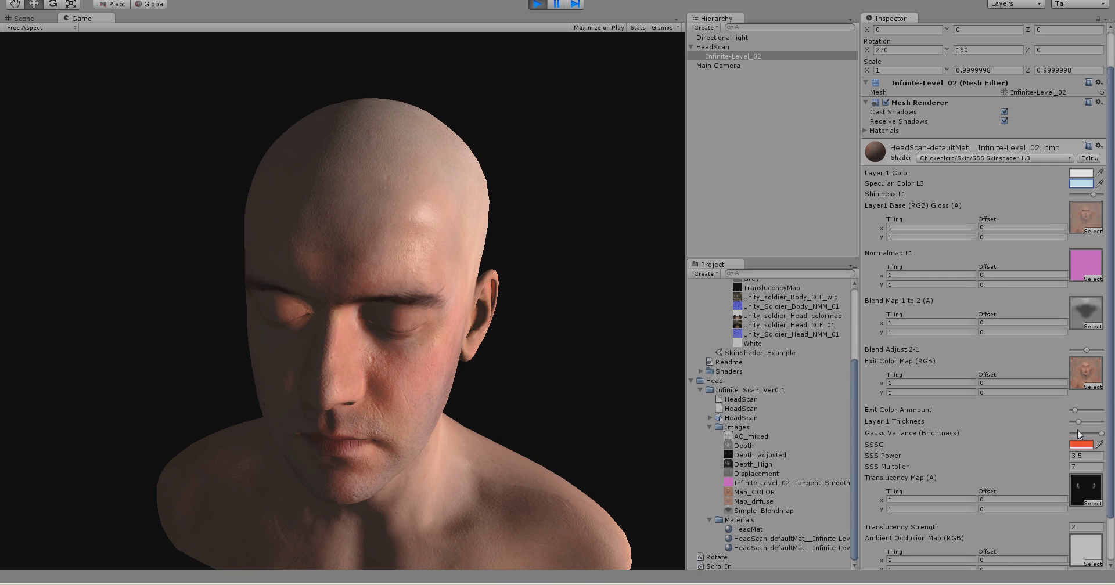
{"action": "mouse_move", "coordinate": [1075, 423]}
{"action": "left_mouse_down"}
{"action": "mouse_move", "coordinate": [1112, 433]}
{"action": "mouse_move", "coordinate": [1051, 437]}
{"action": "mouse_move", "coordinate": [1110, 440]}
{"action": "mouse_move", "coordinate": [1069, 439]}
{"action": "mouse_move", "coordinate": [1096, 440]}
{"action": "mouse_move", "coordinate": [1082, 419]}
{"action": "mouse_move", "coordinate": [1060, 430]}
{"action": "mouse_move", "coordinate": [1103, 432]}
{"action": "mouse_move", "coordinate": [1106, 440]}
{"action": "mouse_move", "coordinate": [1081, 448]}
{"action": "left_mouse_up"}
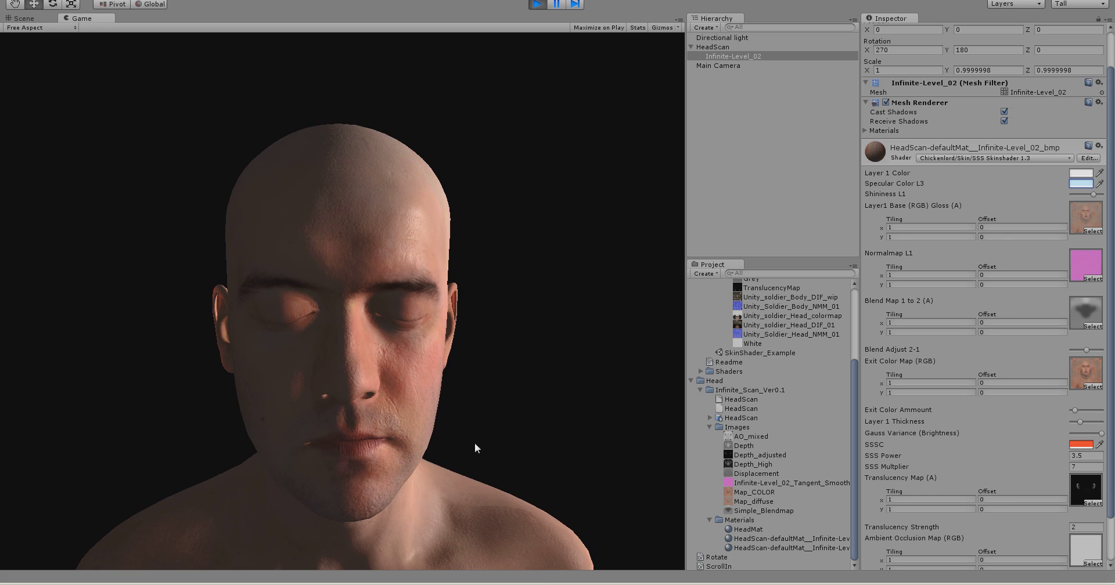
{"action": "left_click_drag", "start_coordinate": [1081, 421], "coordinate": [1057, 428]}
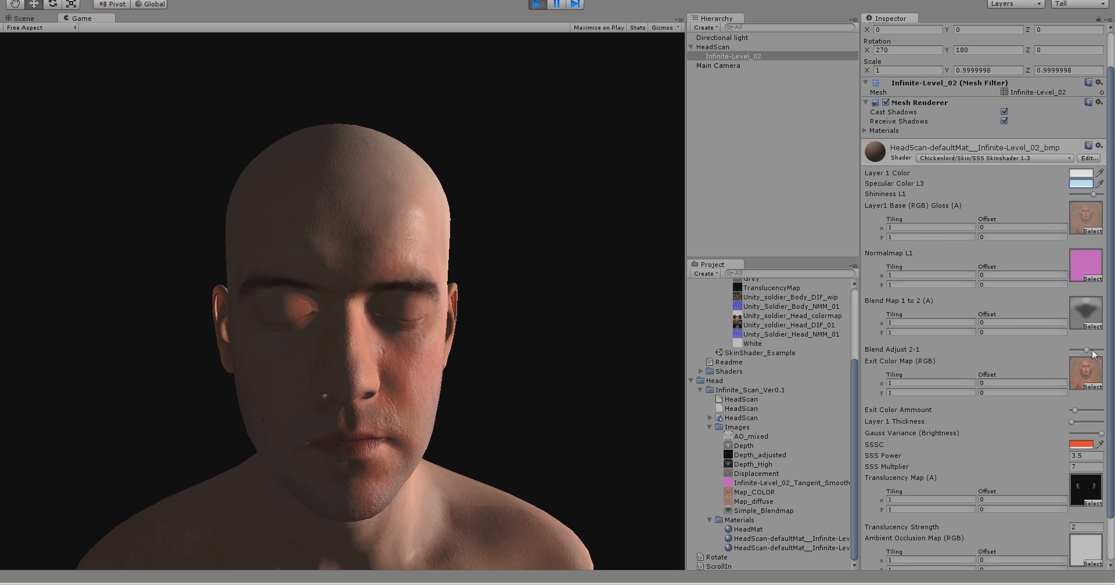
Step: Lower Blend Adjust 2-1 slightly and raise Layer 1 Thickness to about a third of its range
{"action": "mouse_move", "coordinate": [1092, 351]}
{"action": "left_mouse_down"}
{"action": "mouse_move", "coordinate": [1106, 351]}
{"action": "mouse_move", "coordinate": [1084, 350]}
{"action": "left_mouse_up"}
{"action": "mouse_move", "coordinate": [1074, 424]}
{"action": "left_mouse_down"}
{"action": "mouse_move", "coordinate": [1095, 419]}
{"action": "mouse_move", "coordinate": [1082, 413]}
{"action": "mouse_move", "coordinate": [1072, 423]}
{"action": "mouse_move", "coordinate": [1081, 429]}
{"action": "left_mouse_up"}
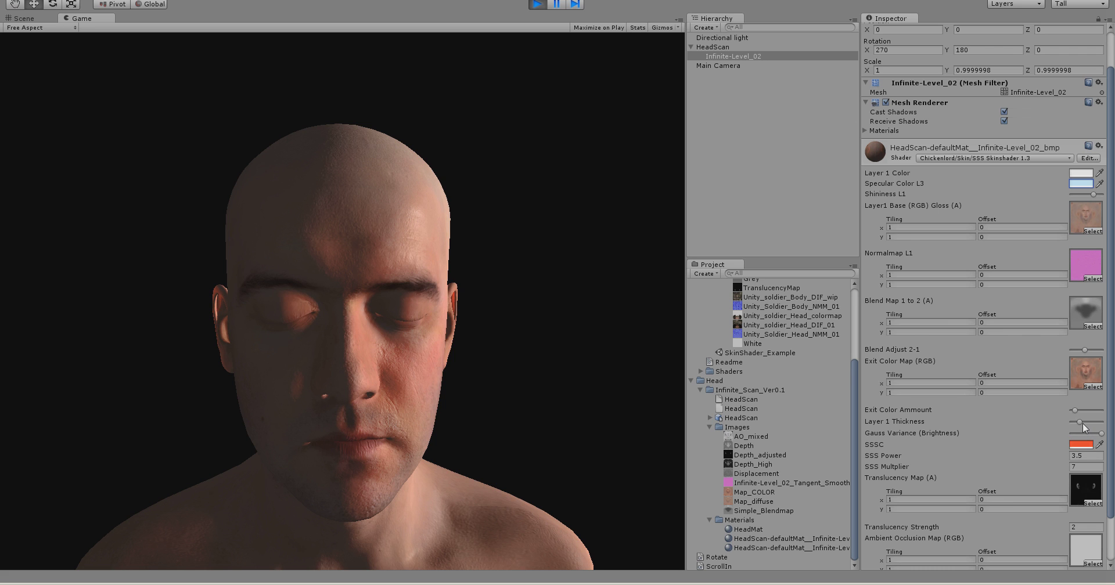
{"action": "mouse_move", "coordinate": [1081, 420]}
{"action": "left_mouse_down"}
{"action": "mouse_move", "coordinate": [1067, 420]}
{"action": "mouse_move", "coordinate": [1082, 427]}
{"action": "left_mouse_up"}
{"action": "left_click_drag", "start_coordinate": [581, 437], "coordinate": [644, 429]}
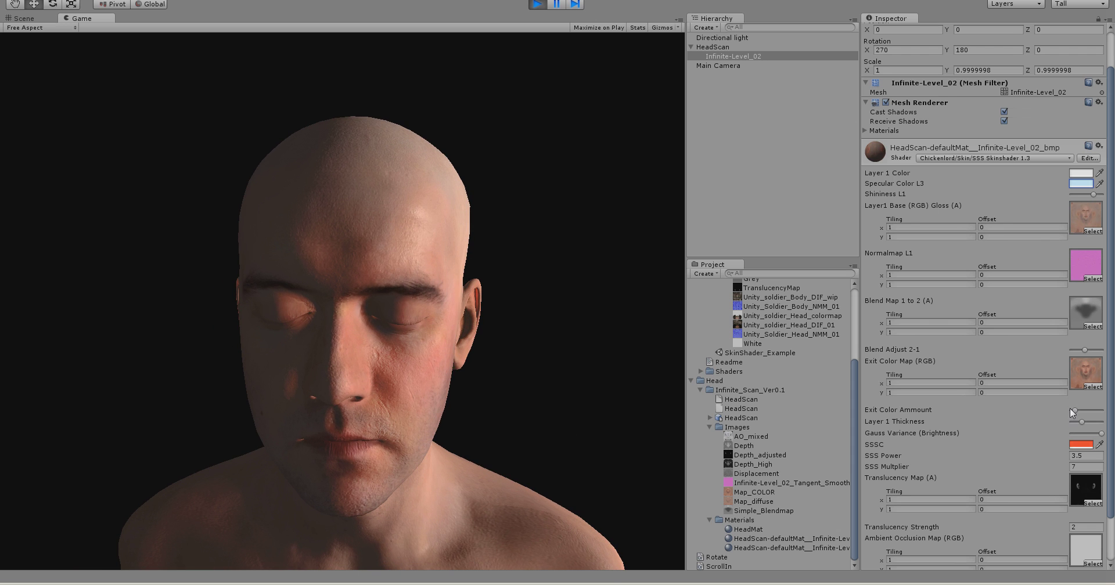
Step: Try the Exit Color Ammount at its maximum on the head, and bring it down to a low value
{"action": "mouse_move", "coordinate": [1070, 410]}
{"action": "left_mouse_down"}
{"action": "mouse_move", "coordinate": [1057, 410]}
{"action": "mouse_move", "coordinate": [1084, 427]}
{"action": "mouse_move", "coordinate": [1033, 423]}
{"action": "mouse_move", "coordinate": [1102, 412]}
{"action": "mouse_move", "coordinate": [940, 430]}
{"action": "mouse_move", "coordinate": [1103, 447]}
{"action": "mouse_move", "coordinate": [1015, 469]}
{"action": "mouse_move", "coordinate": [1106, 459]}
{"action": "left_mouse_up"}
{"action": "left_click_drag", "start_coordinate": [459, 383], "coordinate": [369, 381]}
{"action": "left_click_drag", "start_coordinate": [499, 382], "coordinate": [1114, 465]}
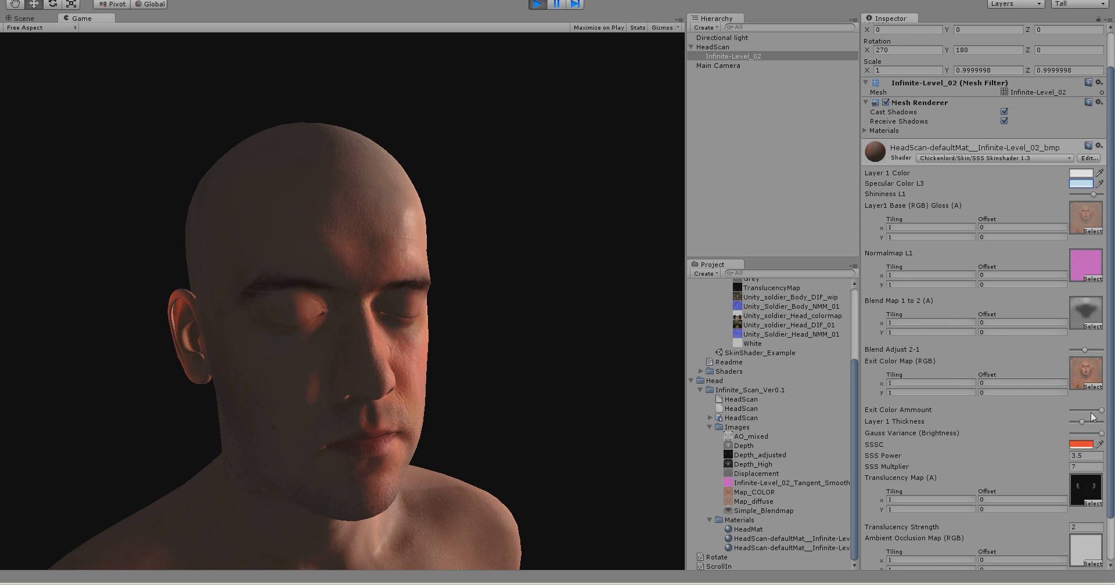
{"action": "left_click_drag", "start_coordinate": [1100, 410], "coordinate": [1081, 439]}
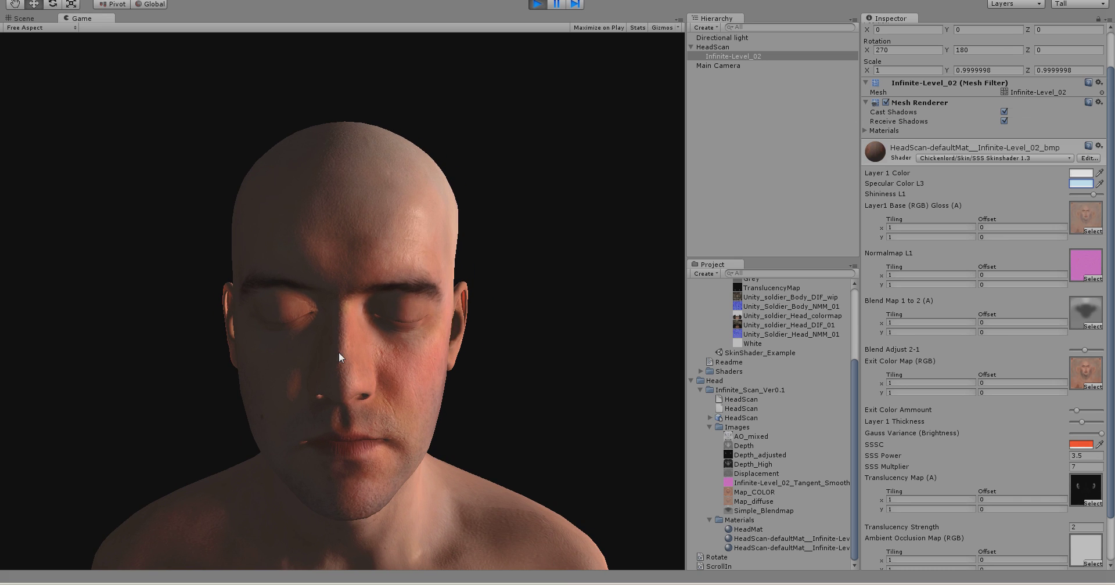
Step: Locate the Blend Map 1 to 2 texture in the project, and lower Blend Adjust 2-1 to about a third of its range
{"action": "scroll", "coordinate": [1091, 315], "scroll_direction": "down", "scroll_amount": 3}
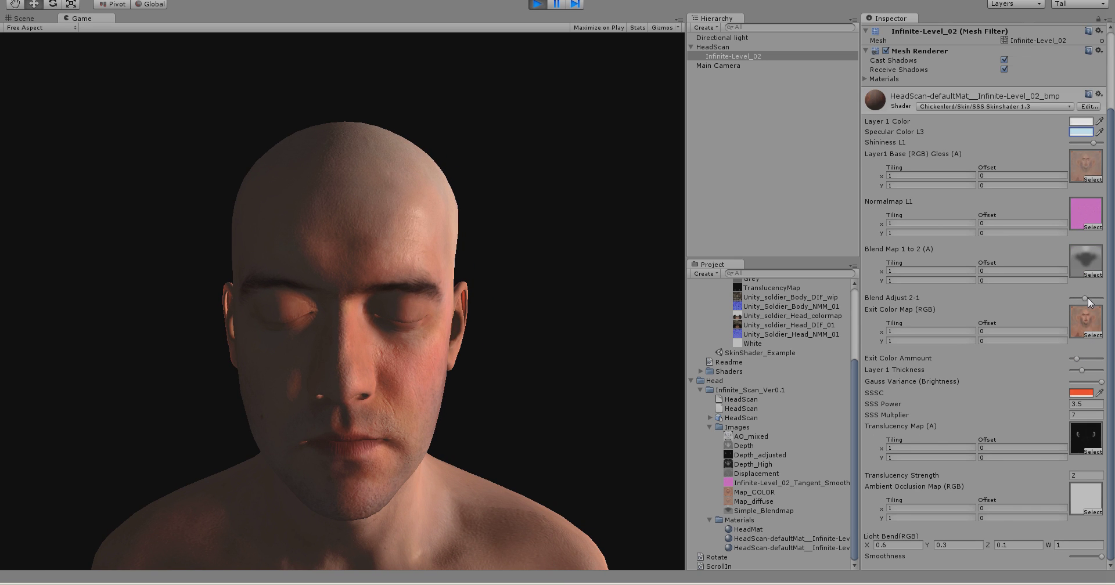
{"action": "mouse_move", "coordinate": [1084, 299]}
{"action": "left_mouse_down"}
{"action": "mouse_move", "coordinate": [1062, 291]}
{"action": "mouse_move", "coordinate": [1084, 295]}
{"action": "left_mouse_up"}
{"action": "left_click", "coordinate": [1086, 253]}
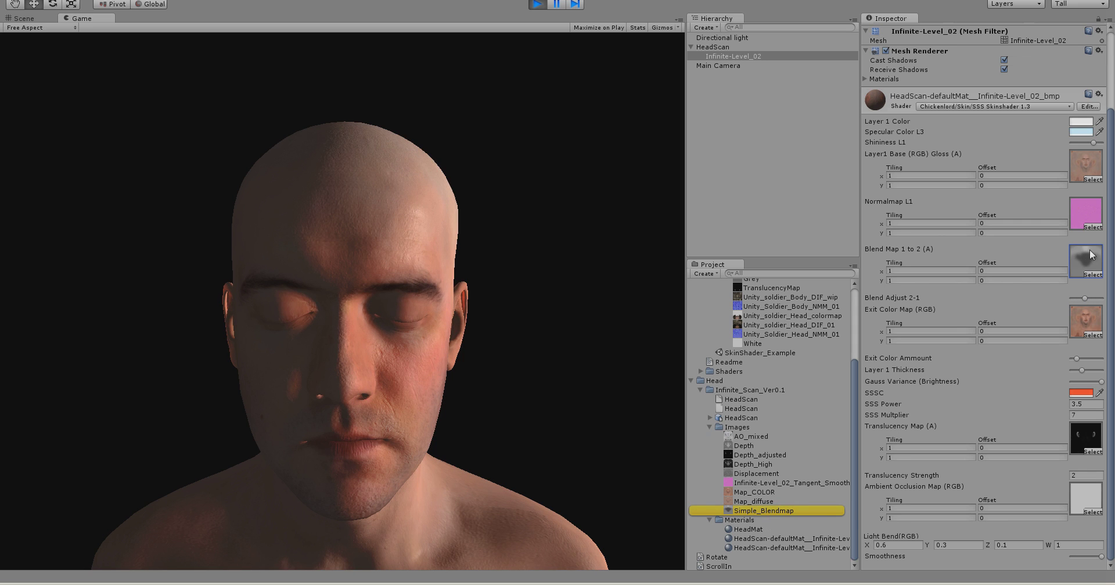
{"action": "mouse_move", "coordinate": [1084, 298]}
{"action": "left_mouse_down"}
{"action": "mouse_move", "coordinate": [1065, 289]}
{"action": "mouse_move", "coordinate": [1092, 291]}
{"action": "mouse_move", "coordinate": [1062, 290]}
{"action": "mouse_move", "coordinate": [1093, 304]}
{"action": "mouse_move", "coordinate": [1075, 302]}
{"action": "left_mouse_up"}
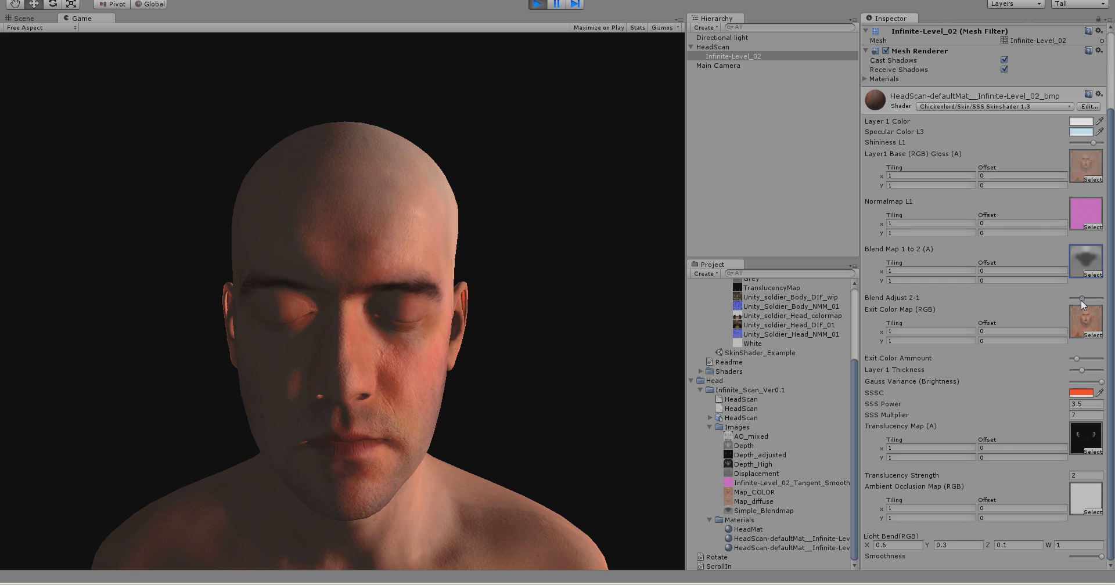
{"action": "left_click_drag", "start_coordinate": [1081, 301], "coordinate": [1081, 302]}
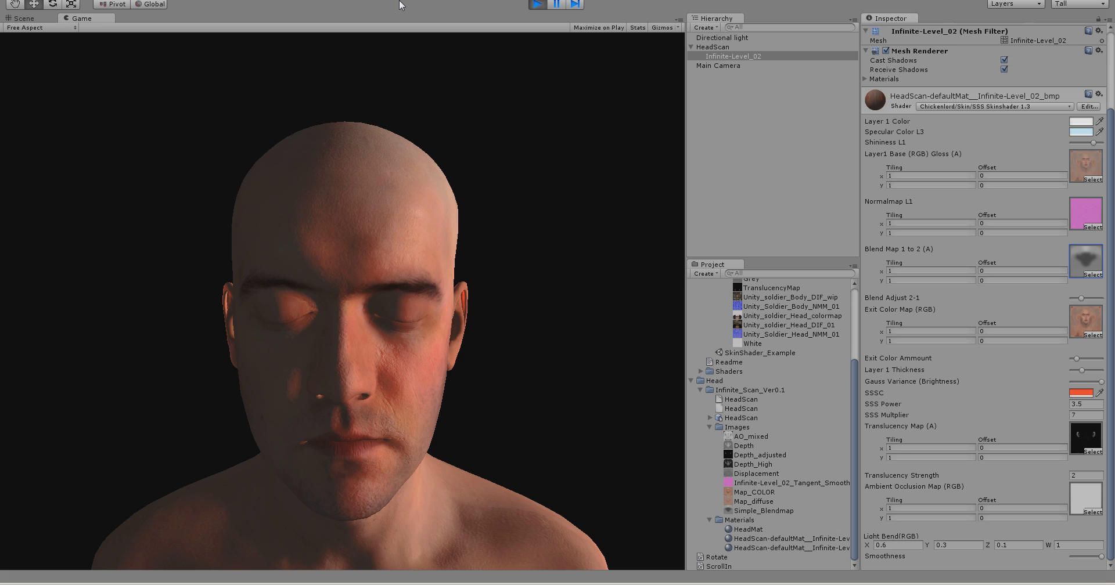